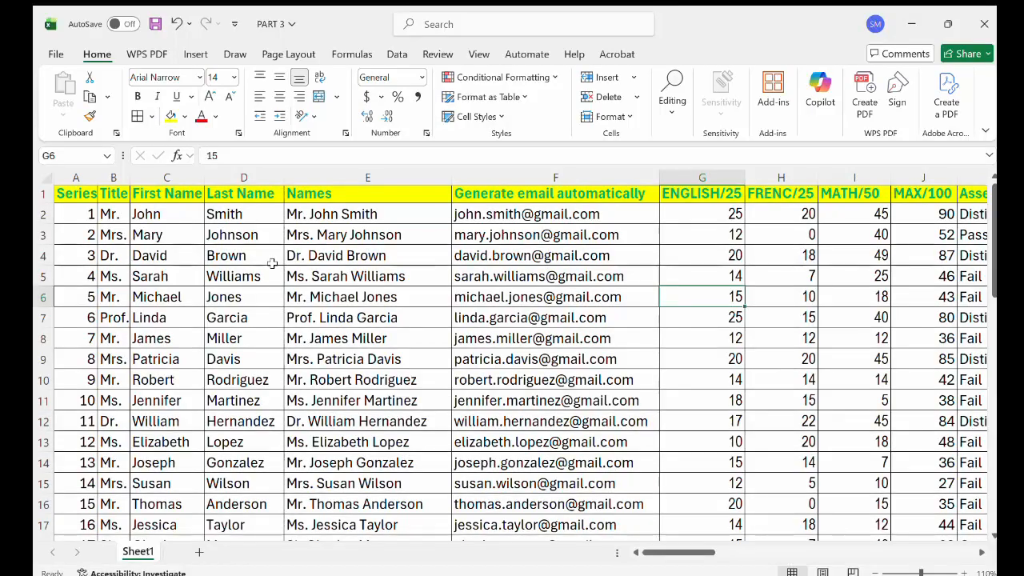
# - Examine the student table's columns, the list of formulas to cover, the Order/Sort bonus and the conditional formatting instructions beside it
pyautogui.hscroll(3, 318, 250)
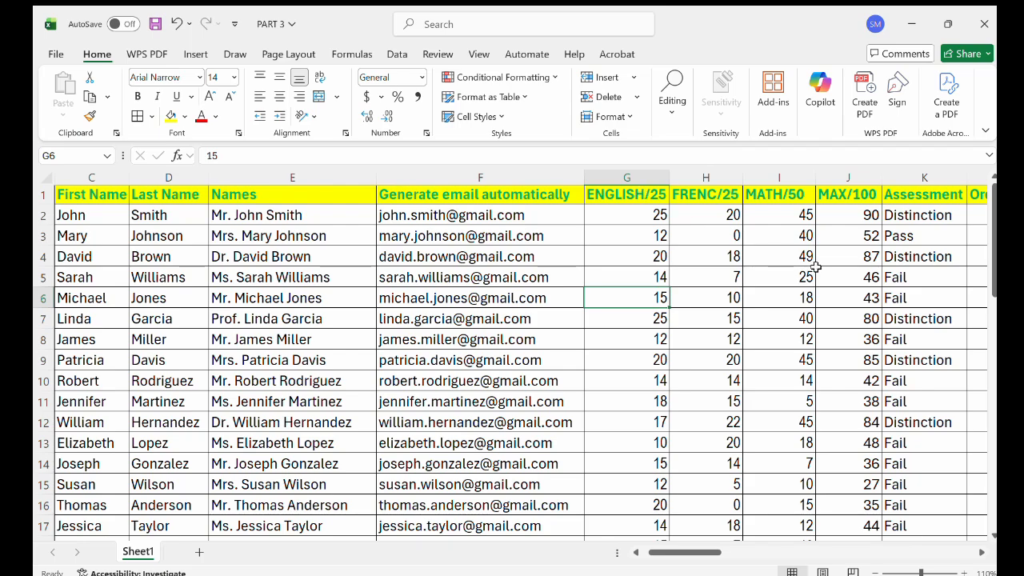
pyautogui.hscroll(3, 832, 260)
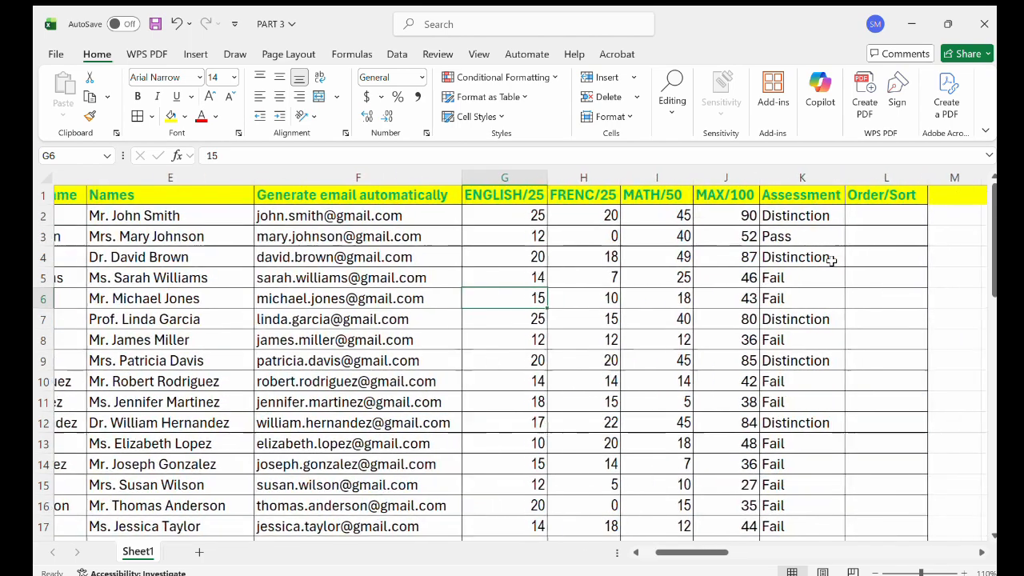
pyautogui.hscroll(-3, 832, 260)
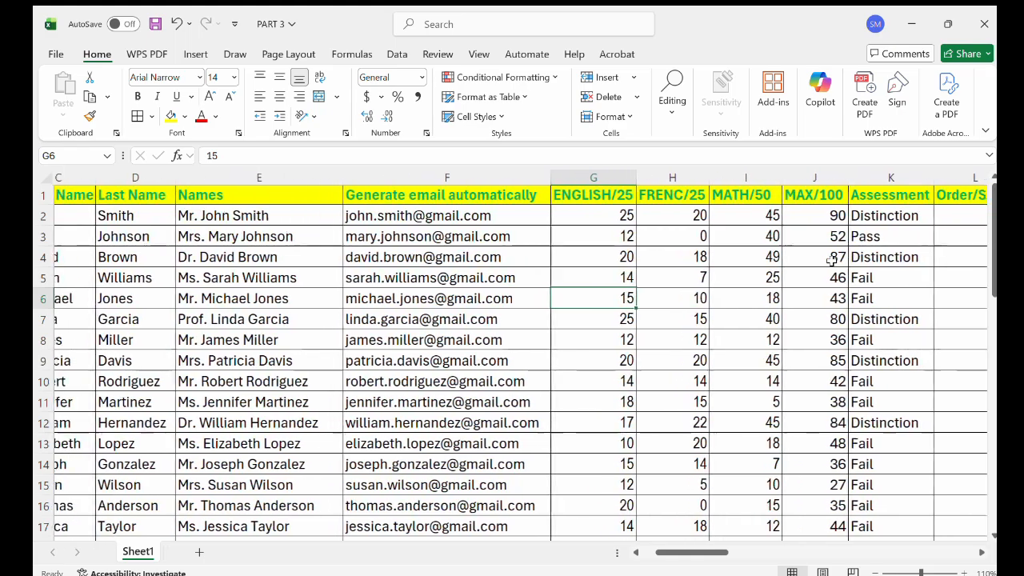
pyautogui.hscroll(5, 832, 261)
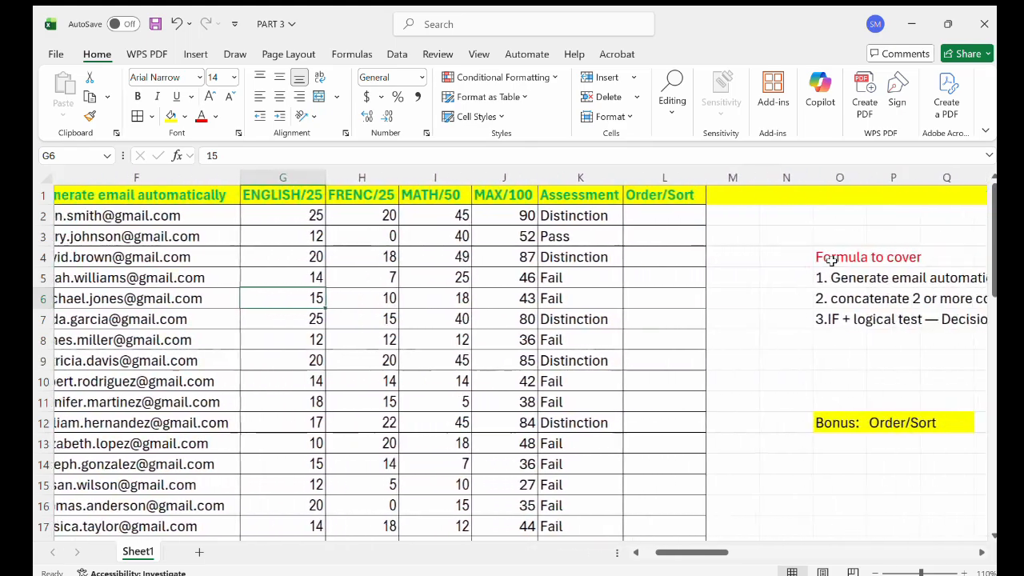
pyautogui.hscroll(3, 832, 260)
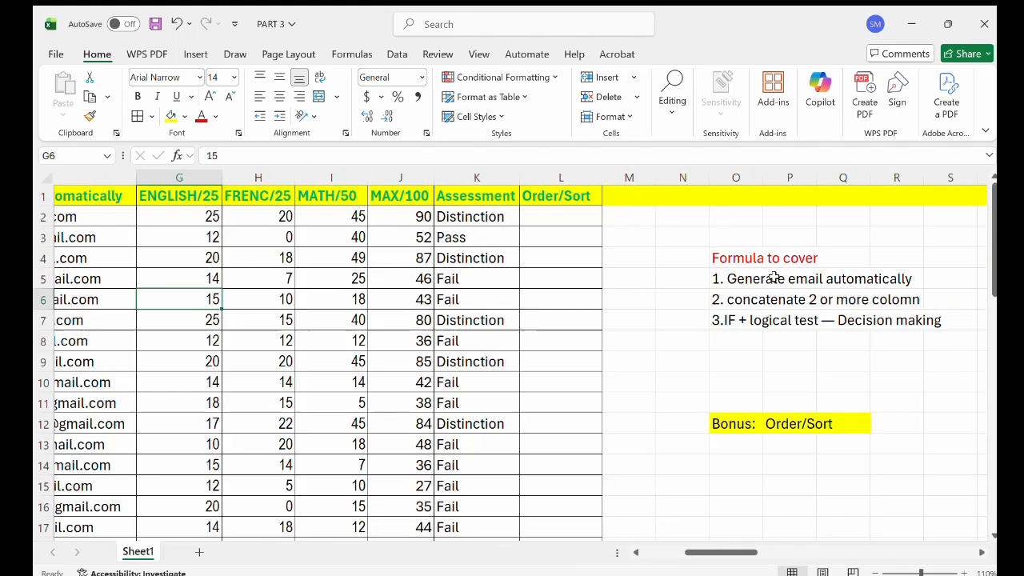
pyautogui.click(921, 300)
pyautogui.press('Right')
pyautogui.press('Right')
pyautogui.press('Right')
pyautogui.press('Right')
pyautogui.press('Right')
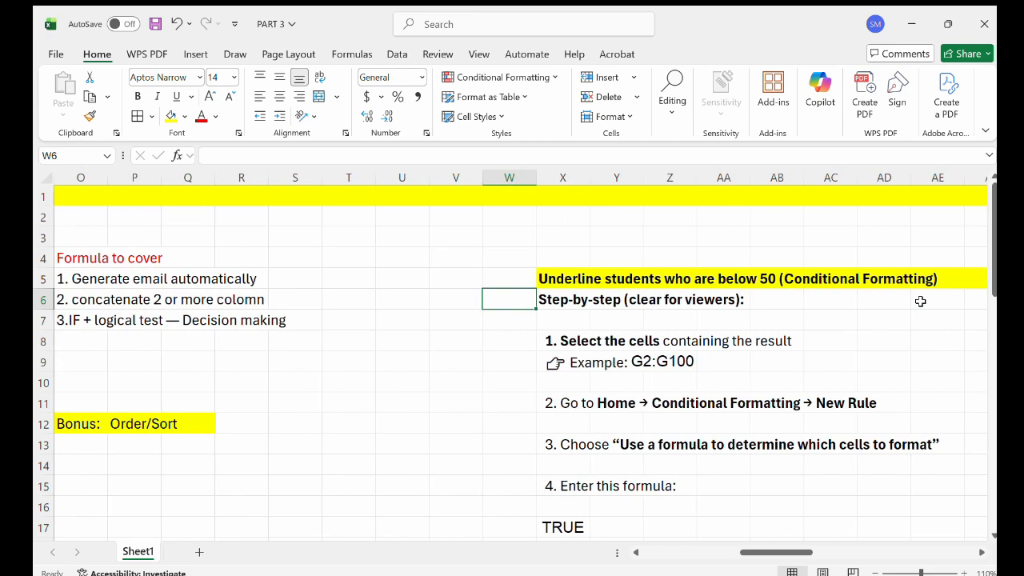
pyautogui.hscroll(-5, 407, 347)
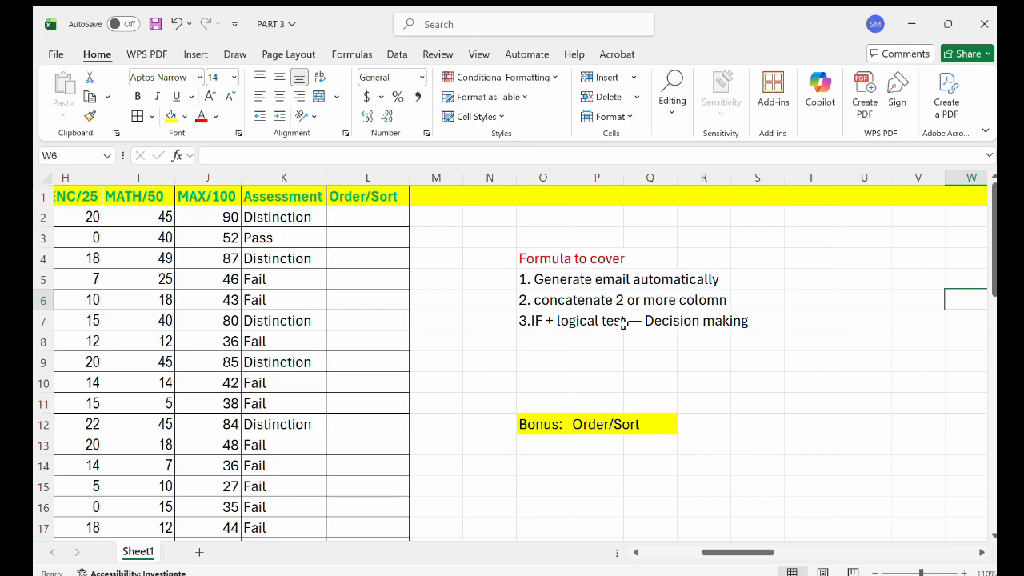
pyautogui.hscroll(-3, 623, 324)
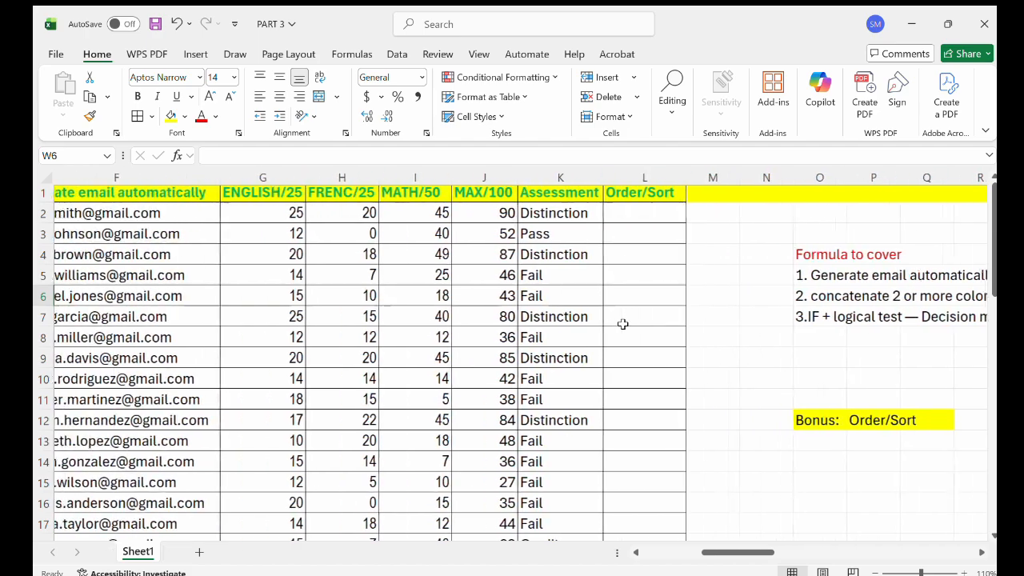
pyautogui.hscroll(-1, 623, 324)
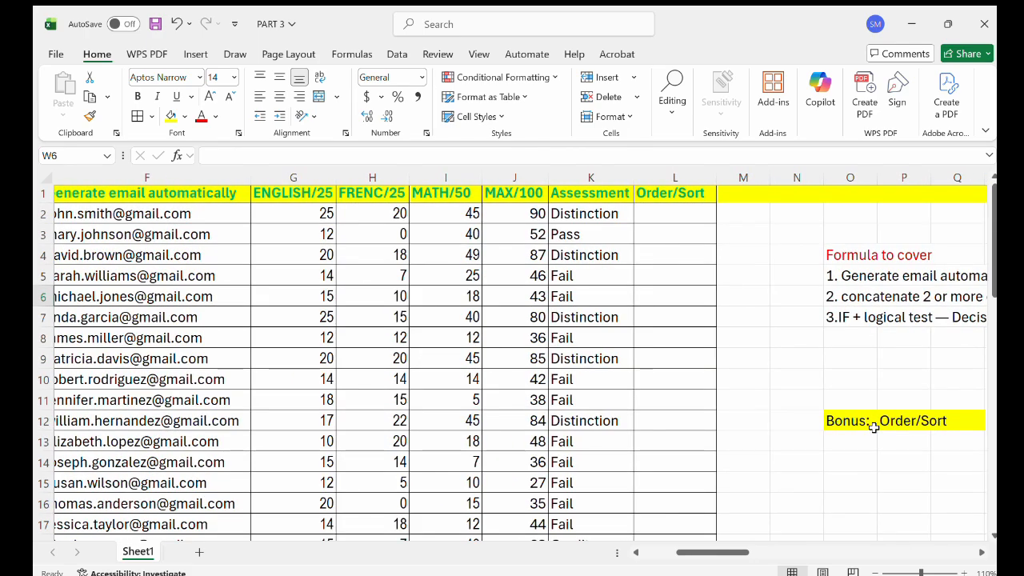
# - Look over the student rows, checking the titles, first and last names, combined names and generated email addresses
pyautogui.scroll(-3, 873, 427)
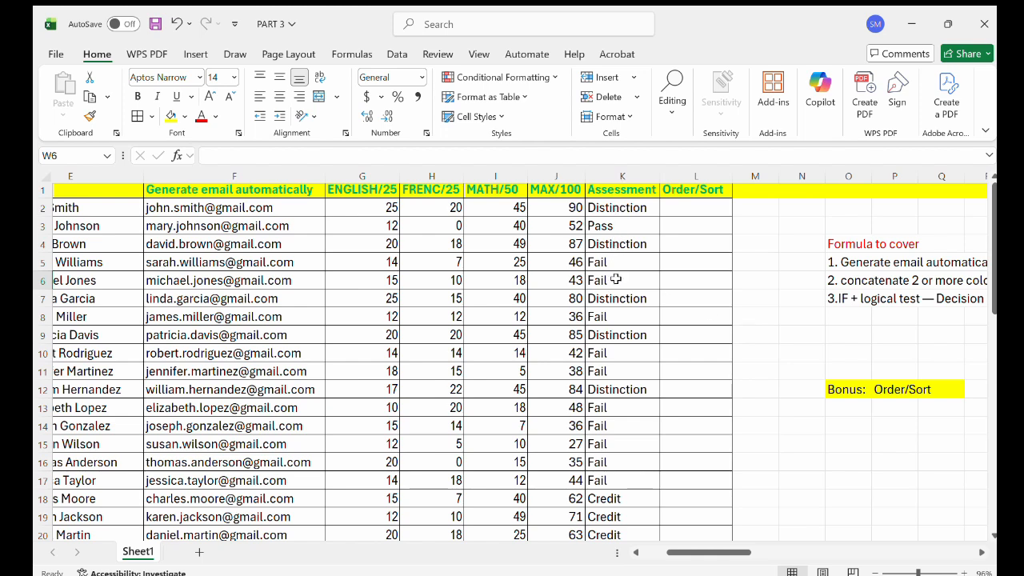
pyautogui.hscroll(-5, 615, 216)
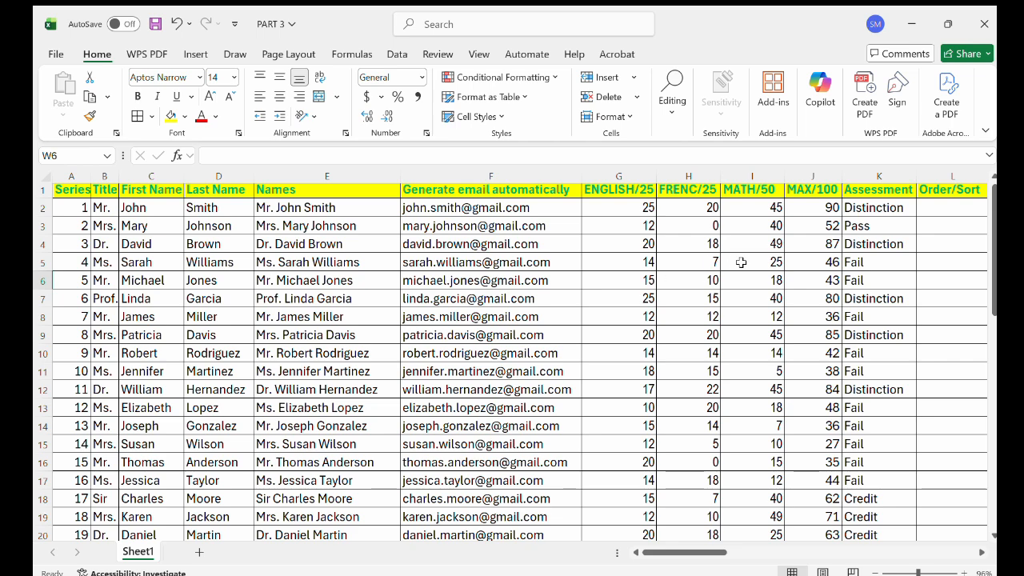
pyautogui.scroll(-1, 741, 263)
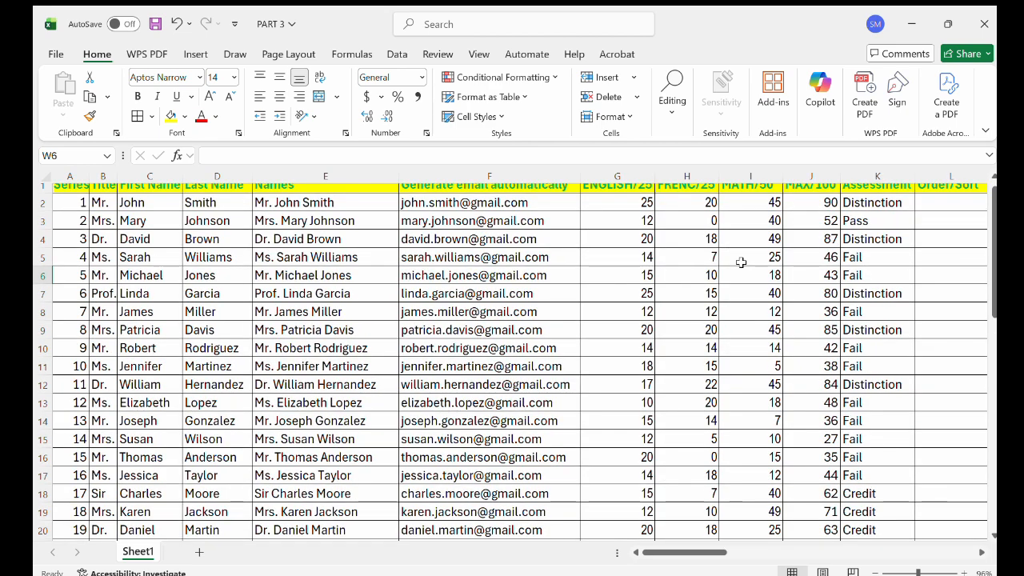
pyautogui.scroll(1, 742, 262)
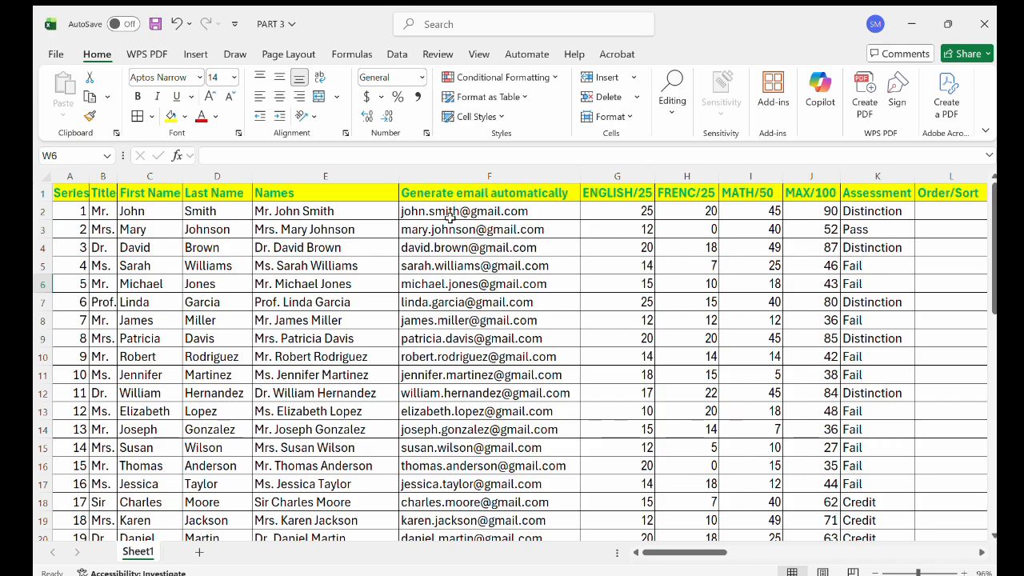
pyautogui.scroll(-2, 470, 289)
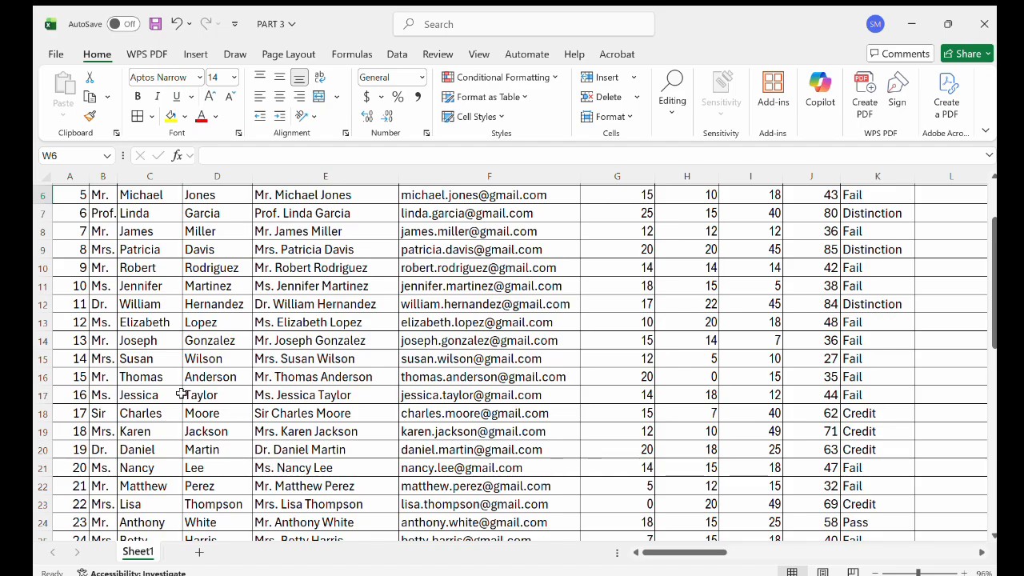
pyautogui.scroll(1, 128, 394)
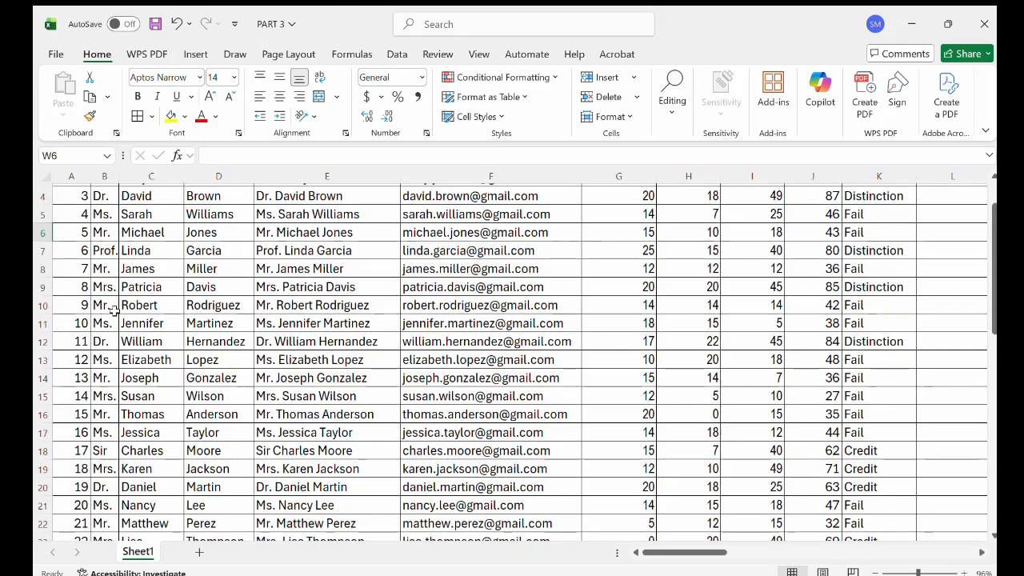
pyautogui.scroll(1, 110, 330)
pyautogui.scroll(-1, 109, 331)
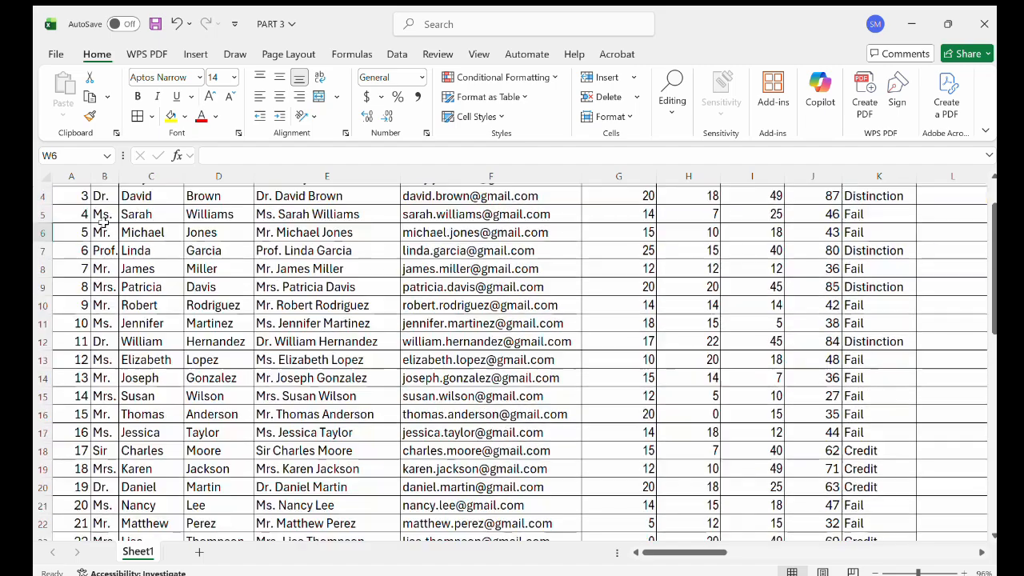
pyautogui.scroll(1, 110, 204)
pyautogui.scroll(-1, 111, 204)
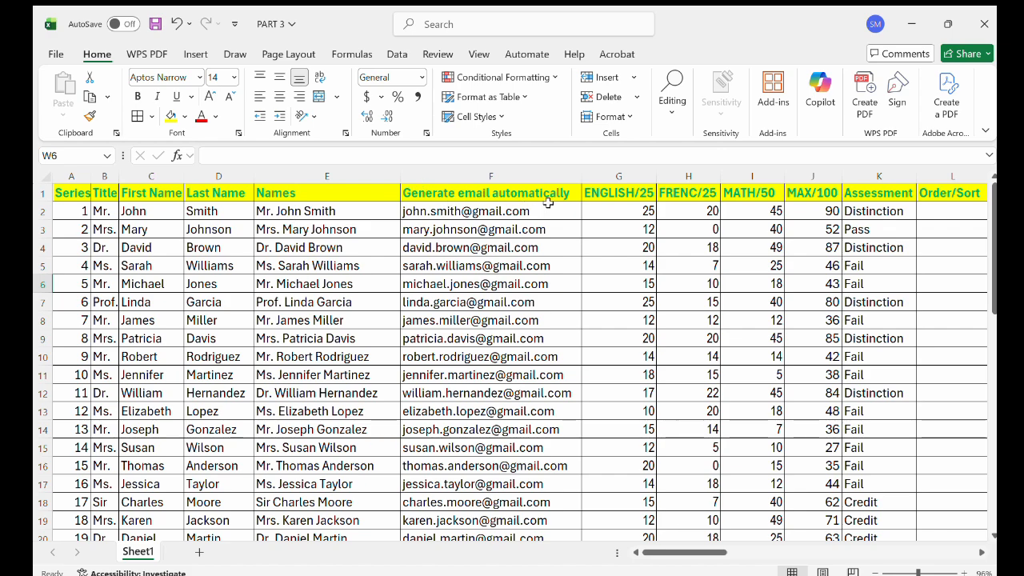
# - Inspect the subject marks, the MAX/100 total in J2, the Assessment formula in K2 and the list of formulas to cover
pyautogui.hscroll(1, 549, 201)
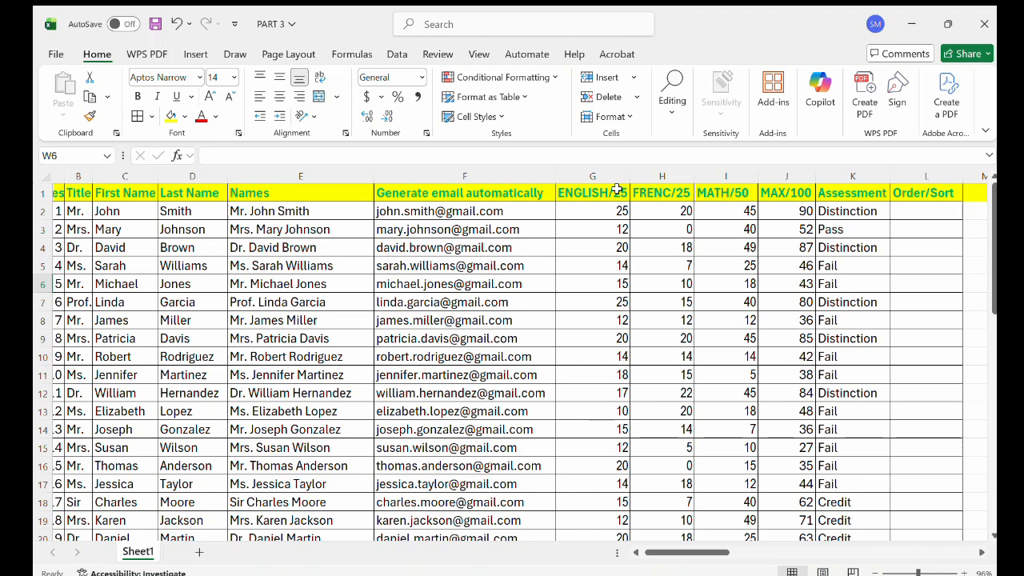
pyautogui.hscroll(1, 680, 200)
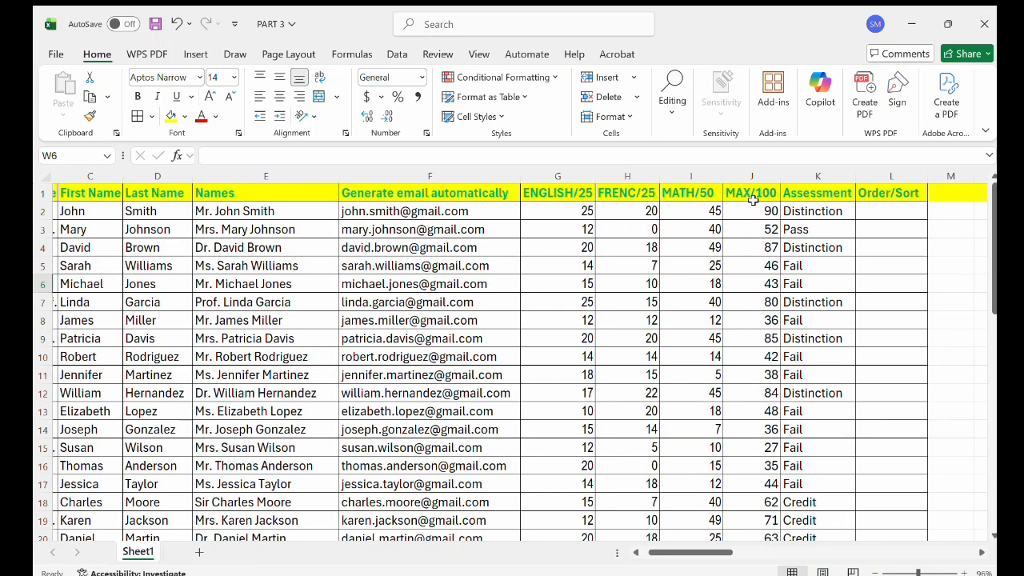
pyautogui.click(753, 211)
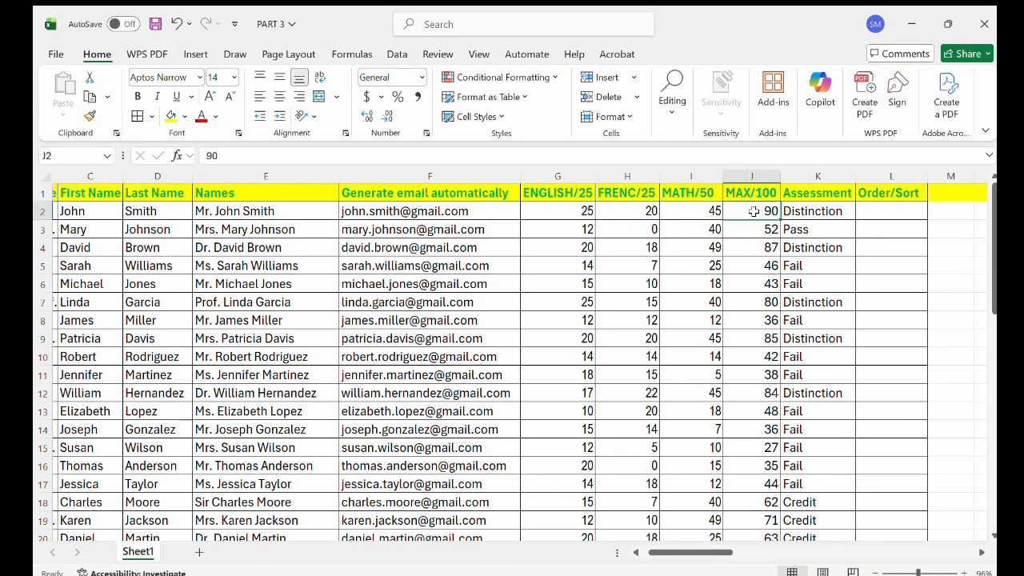
pyautogui.click(758, 190)
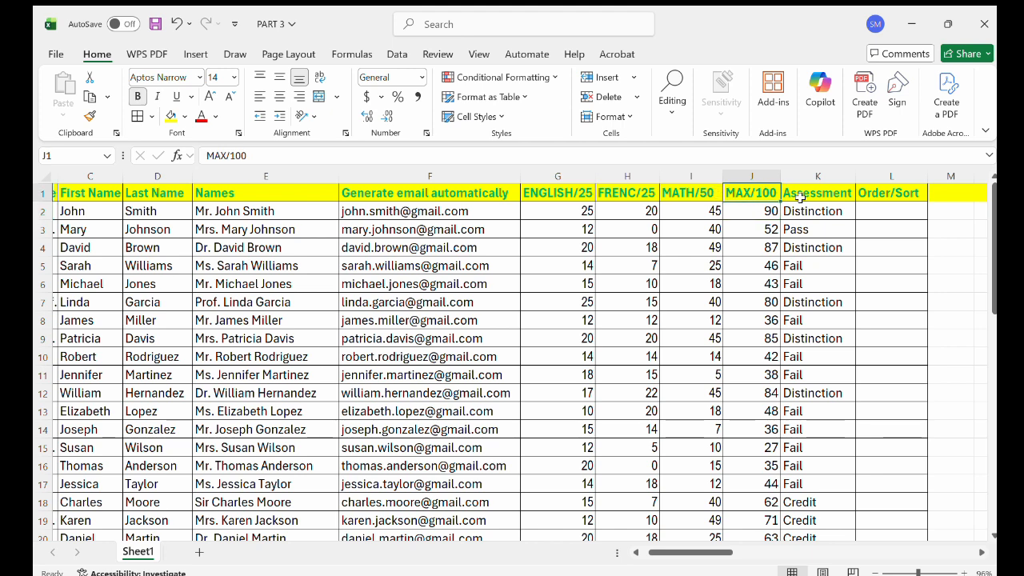
pyautogui.click(811, 206)
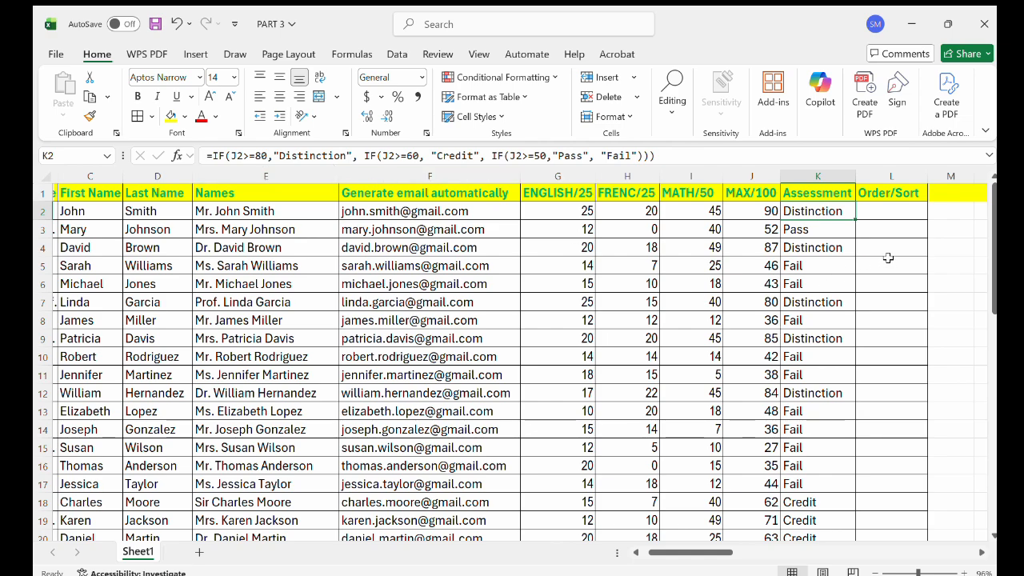
pyautogui.hscroll(5, 888, 258)
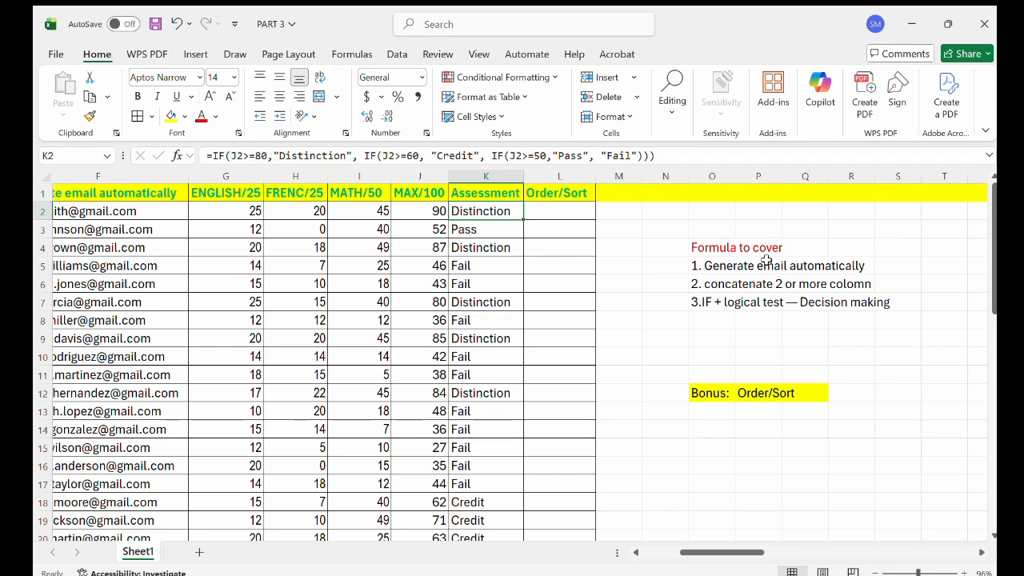
pyautogui.hscroll(-1, 740, 282)
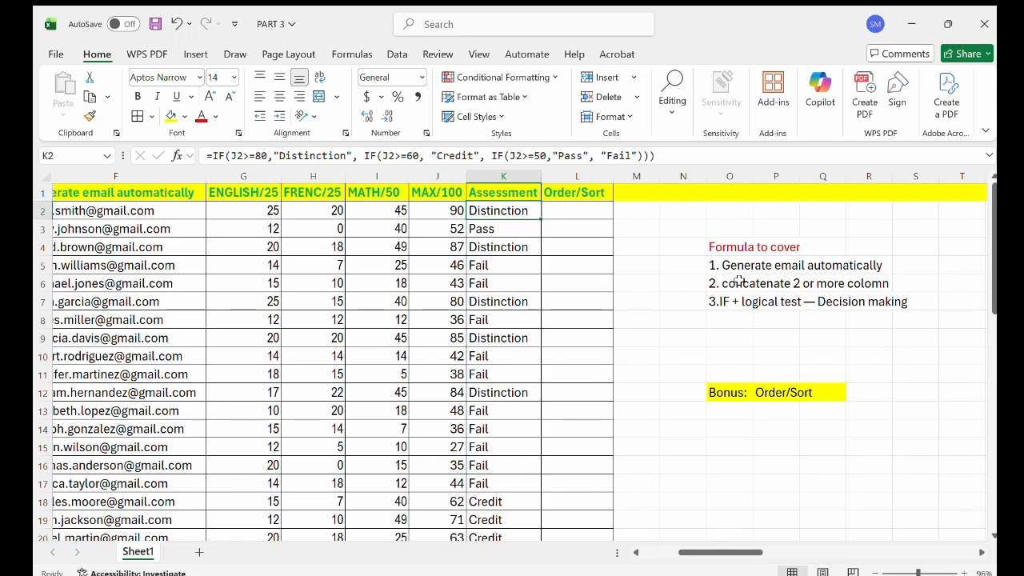
# - Clear the existing formulas from the Generate email automatically column, cells F2 through F49
pyautogui.hscroll(-6, 454, 269)
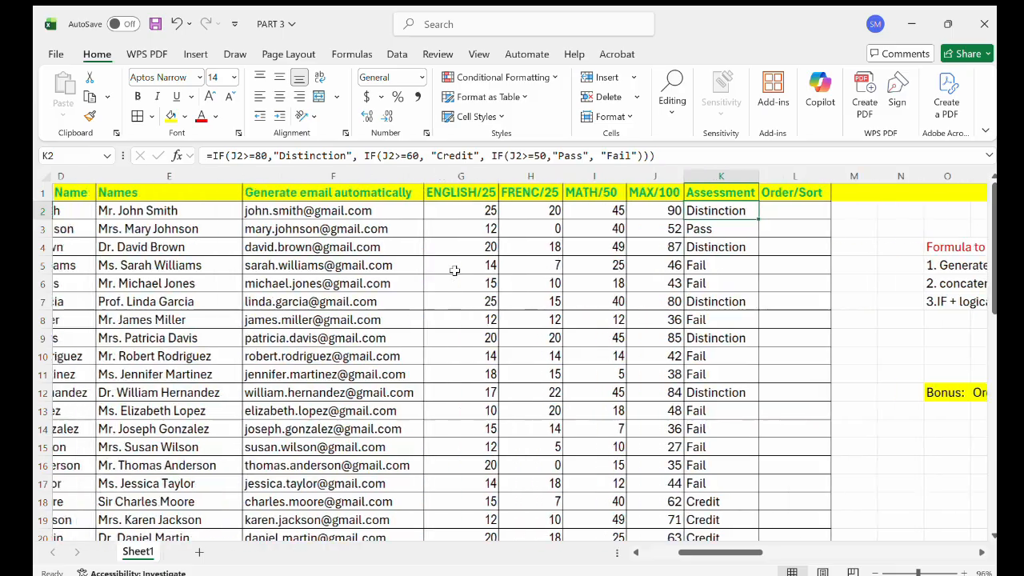
pyautogui.moveTo(450, 212); pyautogui.dragTo(480, 512)
pyautogui.scroll(-1, 488, 516)
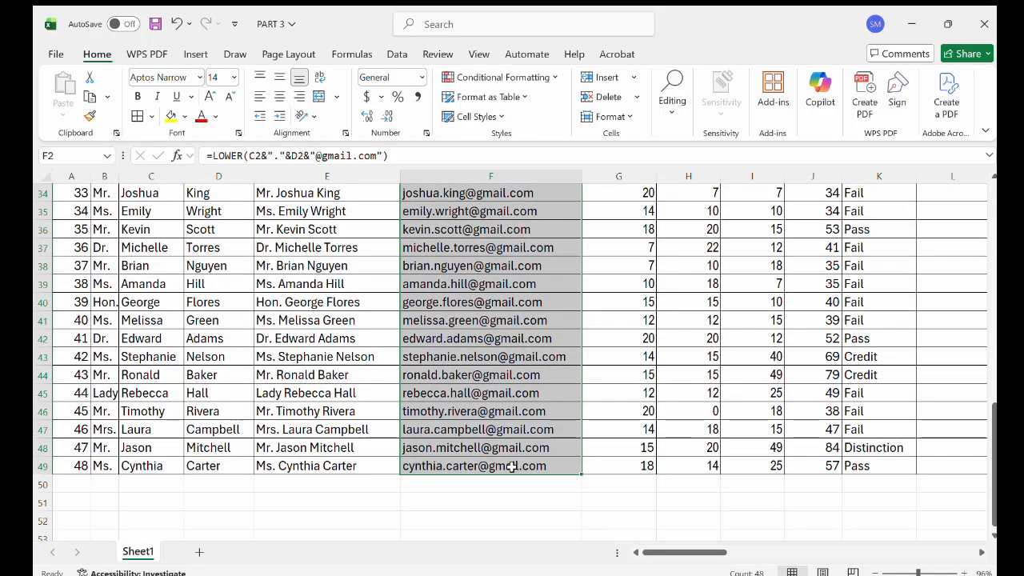
pyautogui.scroll(11, 512, 468)
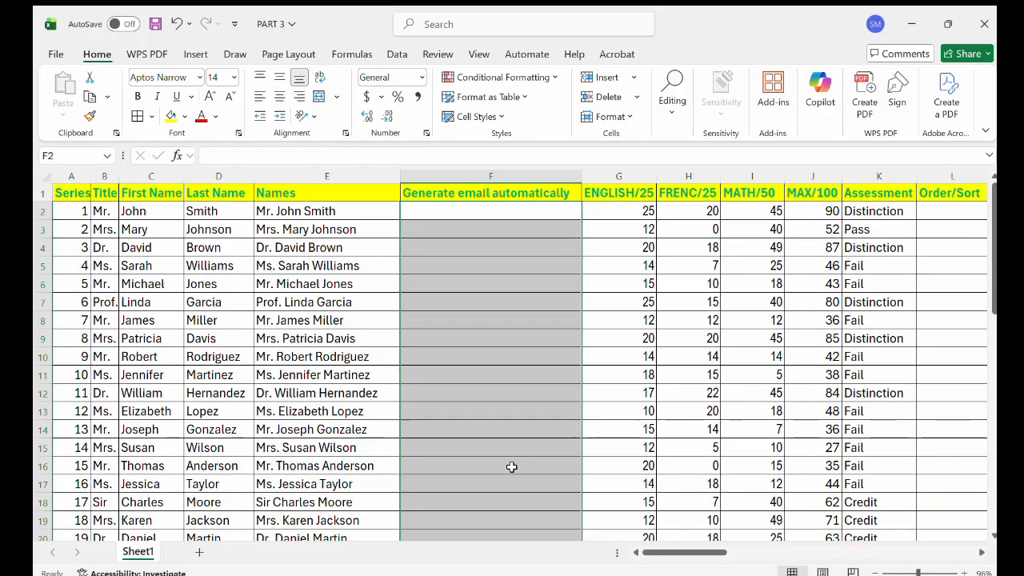
pyautogui.click(376, 304)
# - Delete the contents of the Names column from E2 to E49, keeping the header
pyautogui.moveTo(274, 214); pyautogui.dragTo(354, 464)
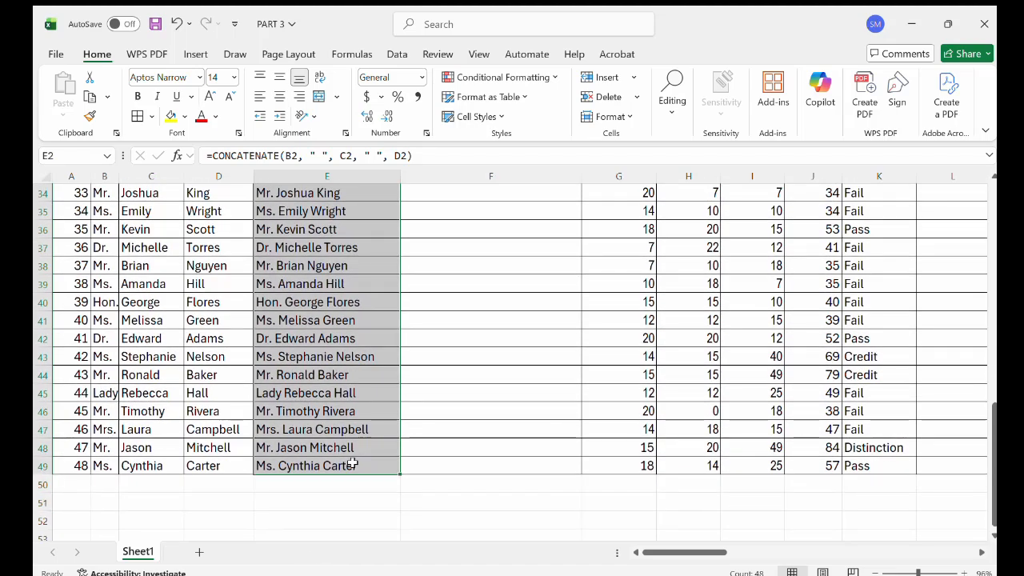
pyautogui.press('Delete')
pyautogui.scroll(11, 354, 463)
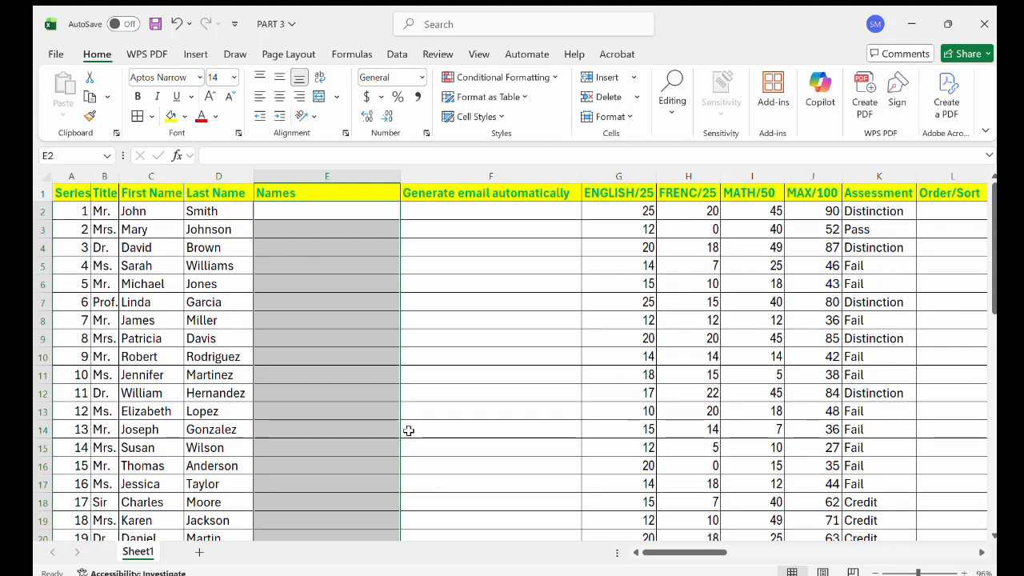
pyautogui.click(414, 429)
# - Empty the Assessment column from K2 to K49, keeping its header
pyautogui.hscroll(2, 784, 340)
pyautogui.hscroll(1, 784, 340)
pyautogui.moveTo(711, 211); pyautogui.dragTo(737, 498)
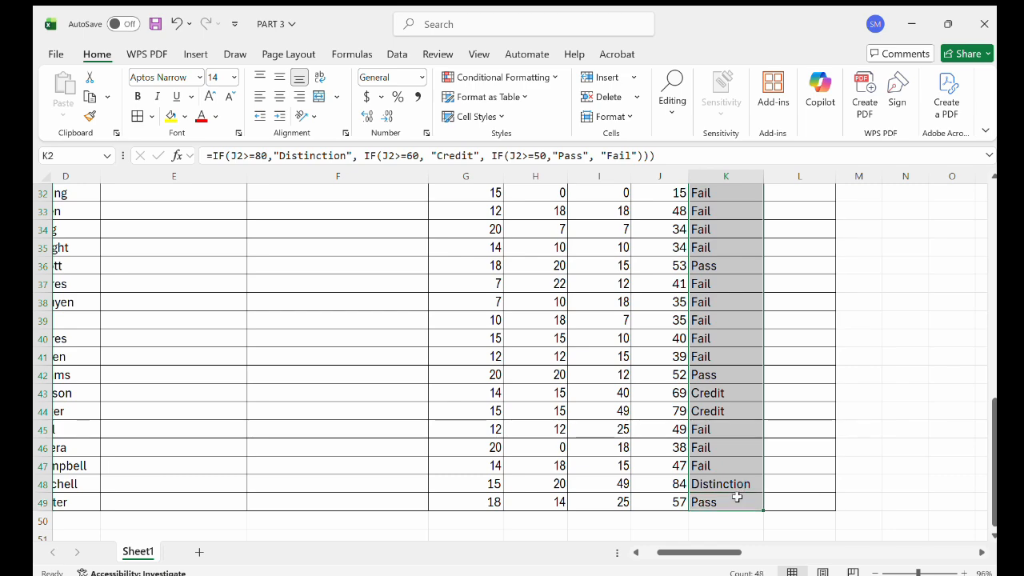
pyautogui.press('Delete')
pyautogui.hscroll(-5, 290, 331)
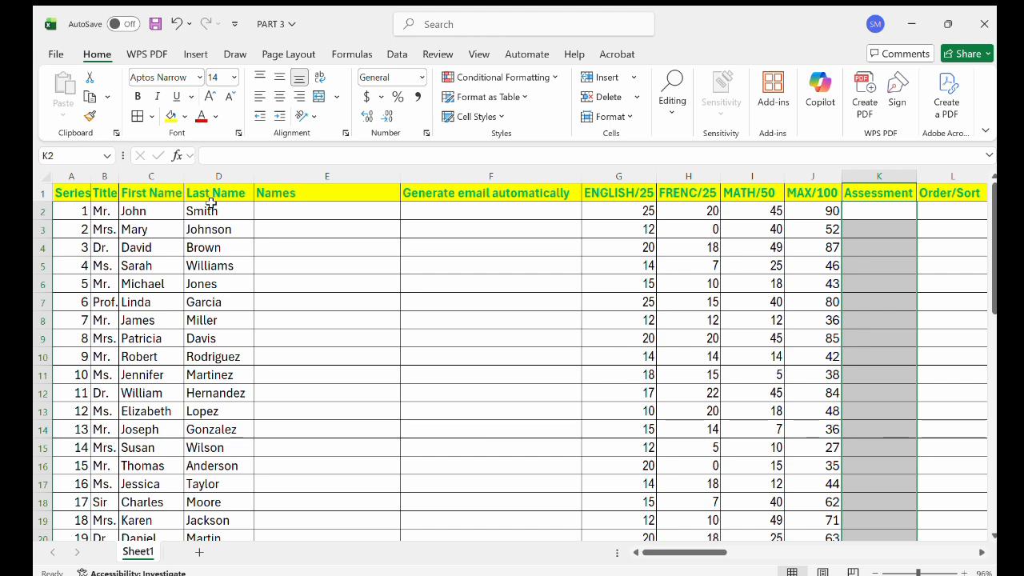
# - Enter the formula =CONCATENATE(B2, " ", C2, " ", D2, " ") in E2 to join title, first name and last name
pyautogui.doubleClick(280, 213)
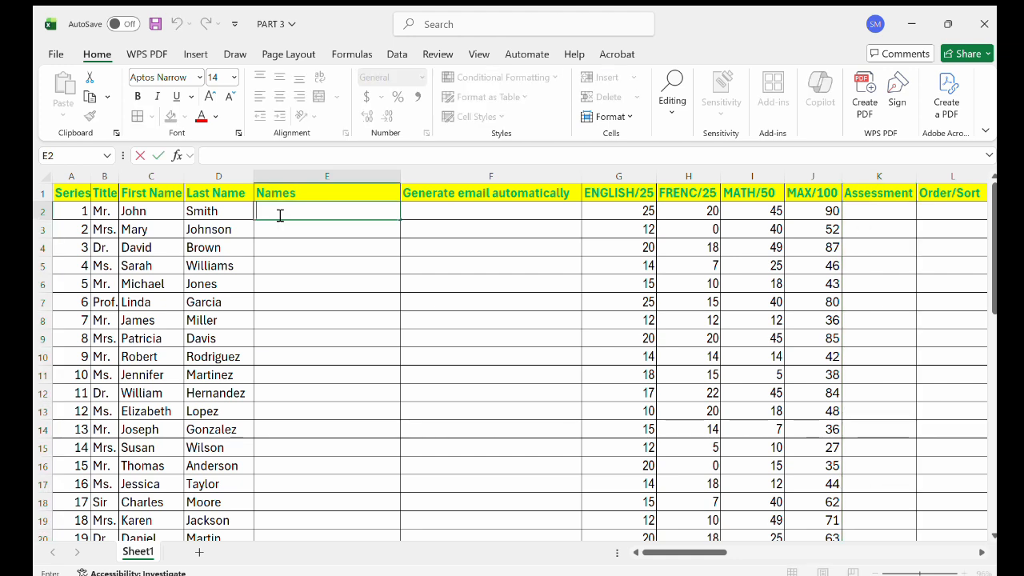
pyautogui.write('=')
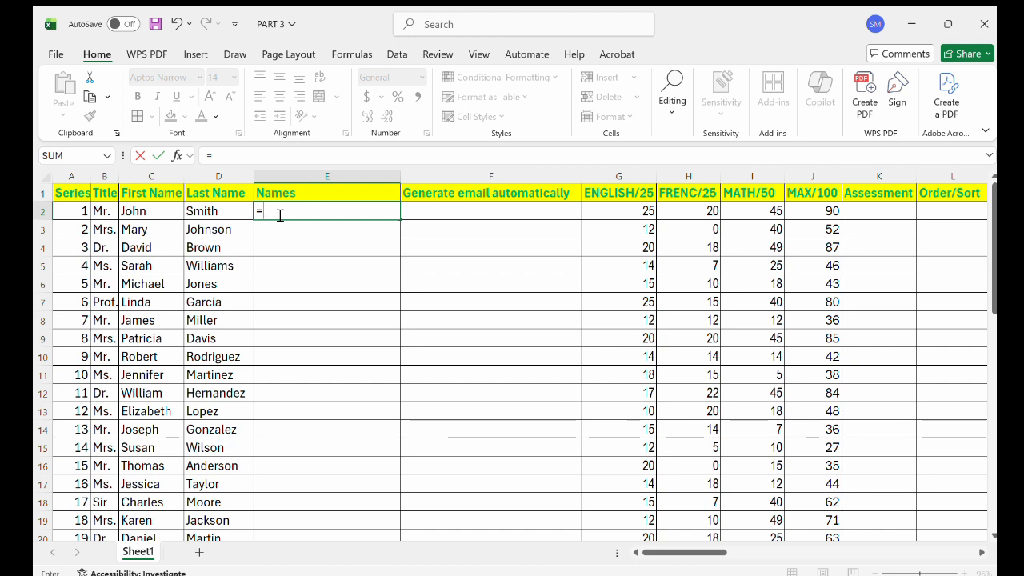
pyautogui.write('con')
pyautogui.press('Tab')
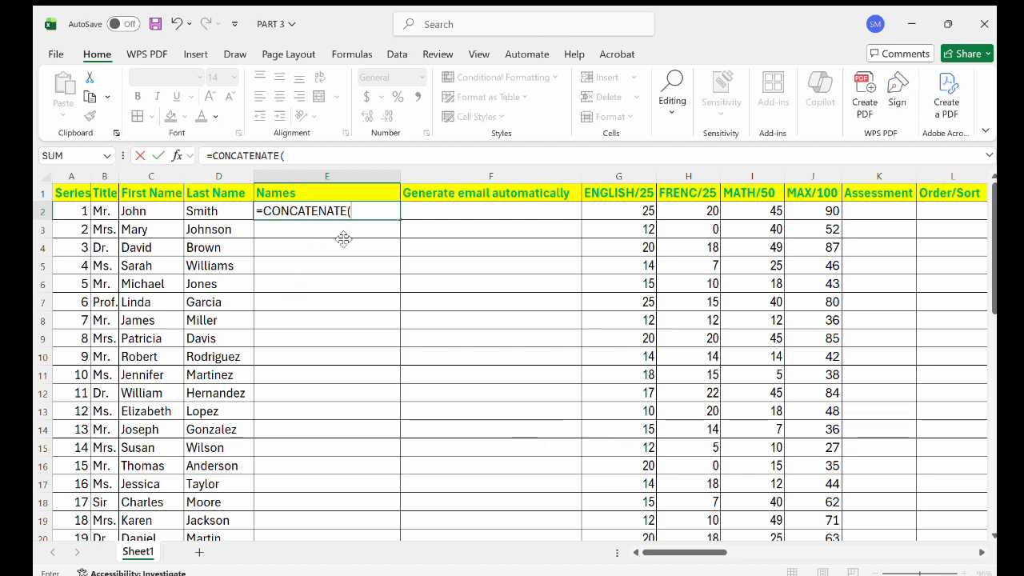
pyautogui.click(104, 214)
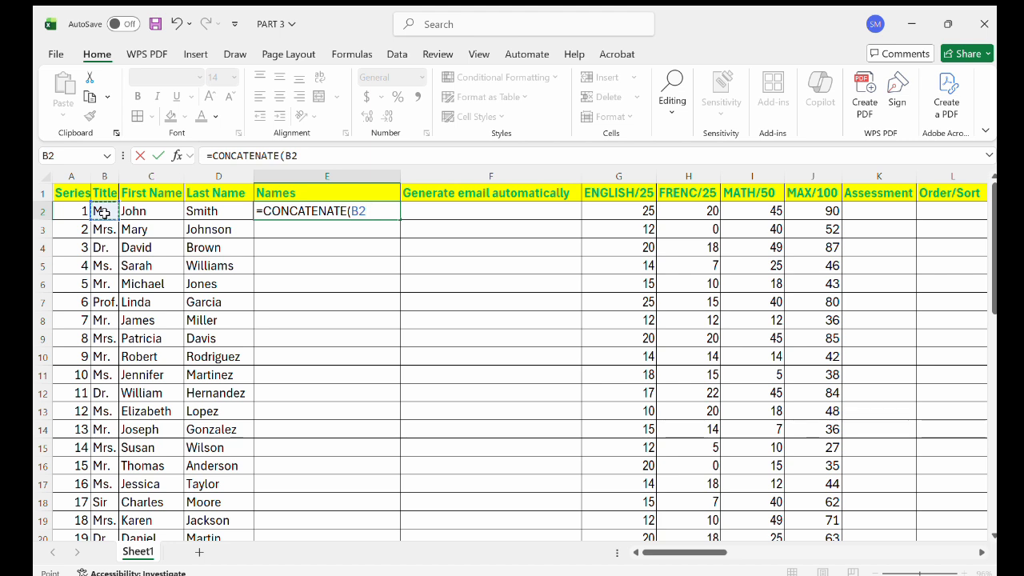
pyautogui.write(',')
pyautogui.write('" ",')
pyautogui.click(155, 211)
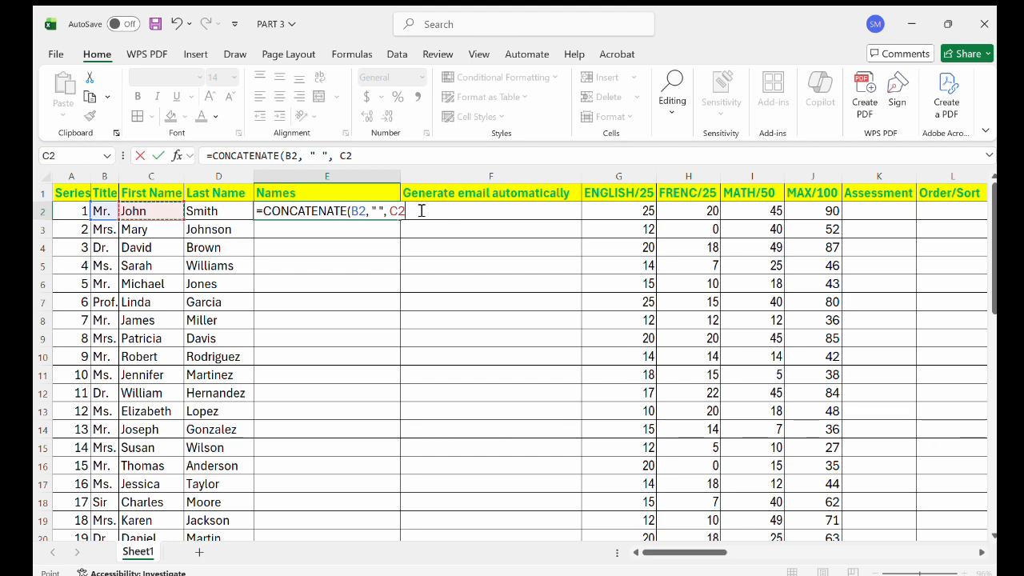
pyautogui.write(',')
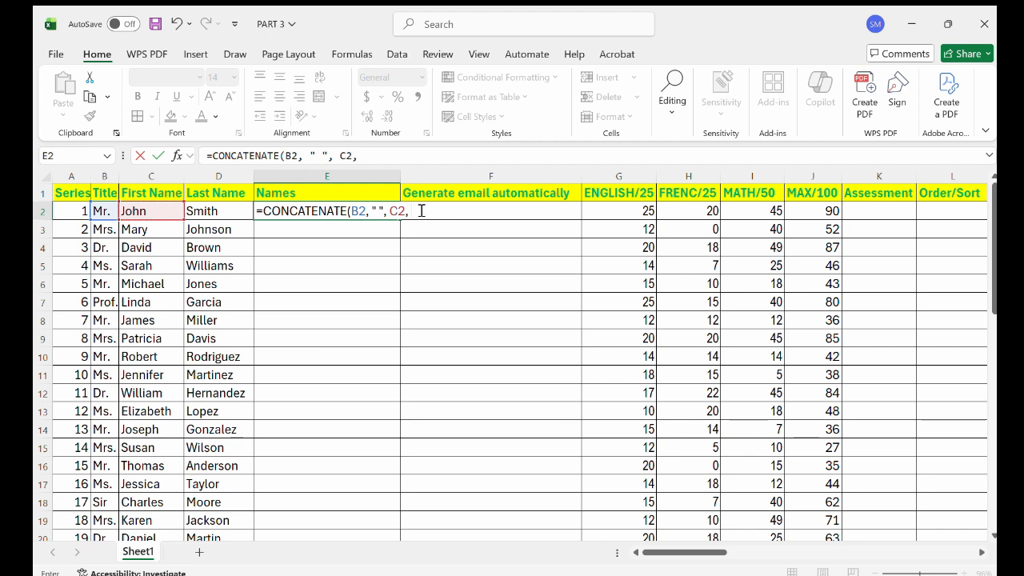
pyautogui.write(' " ",')
pyautogui.click(225, 216)
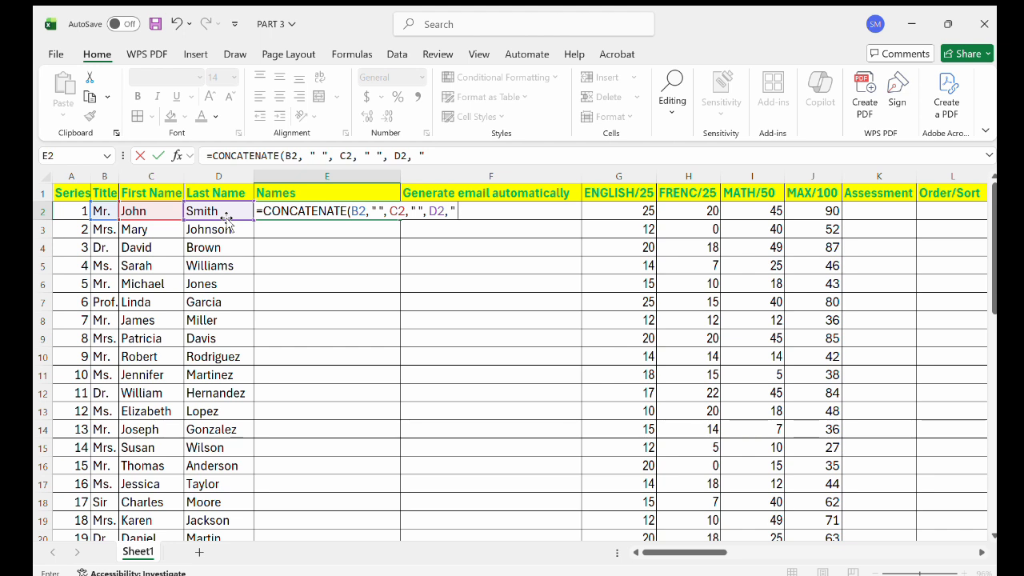
pyautogui.write('")')
pyautogui.press('Return')
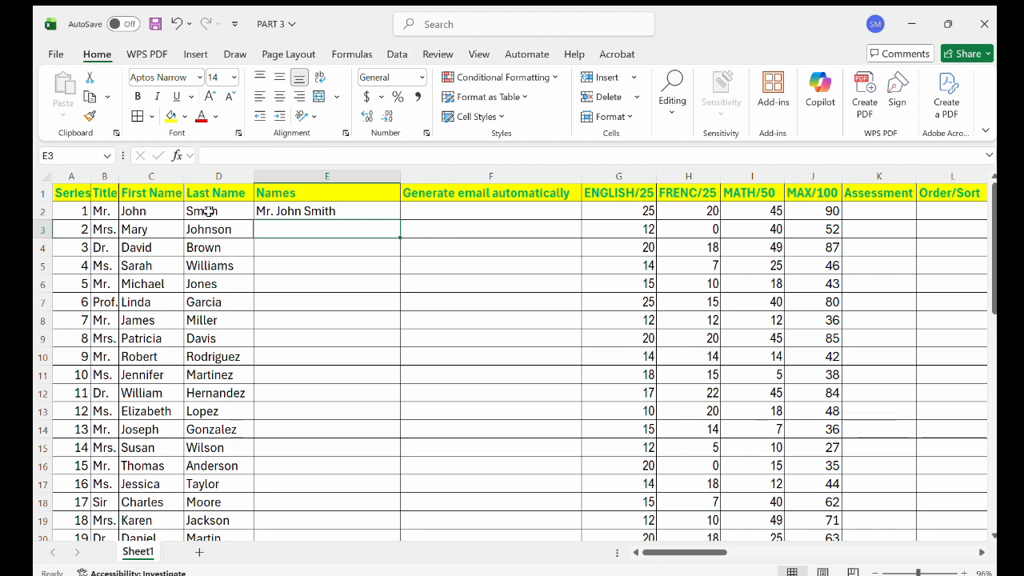
# - Fill the CONCATENATE formula from E2 down the Names column to E49 and review its cell references
pyautogui.click(305, 212)
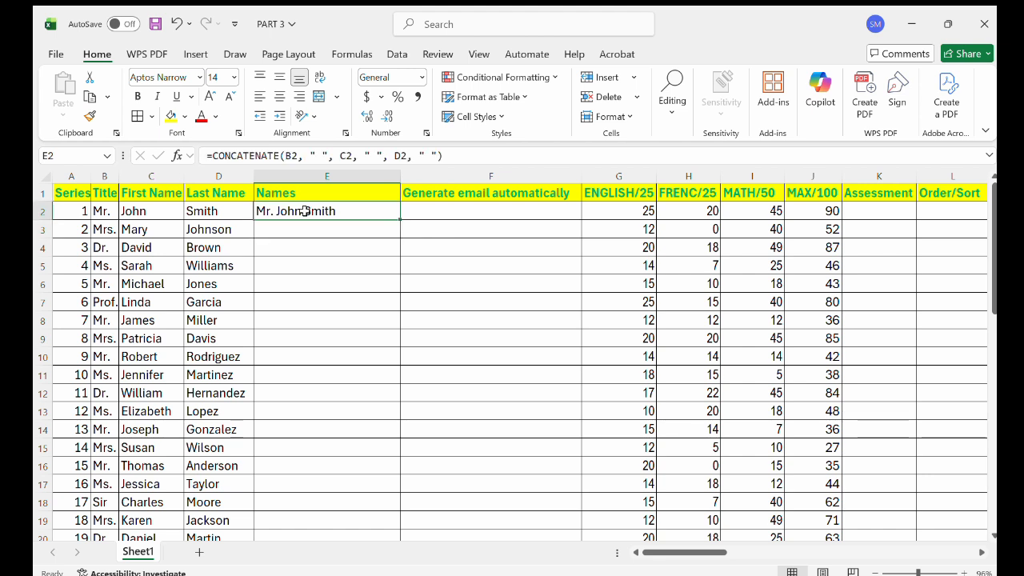
pyautogui.click(340, 160)
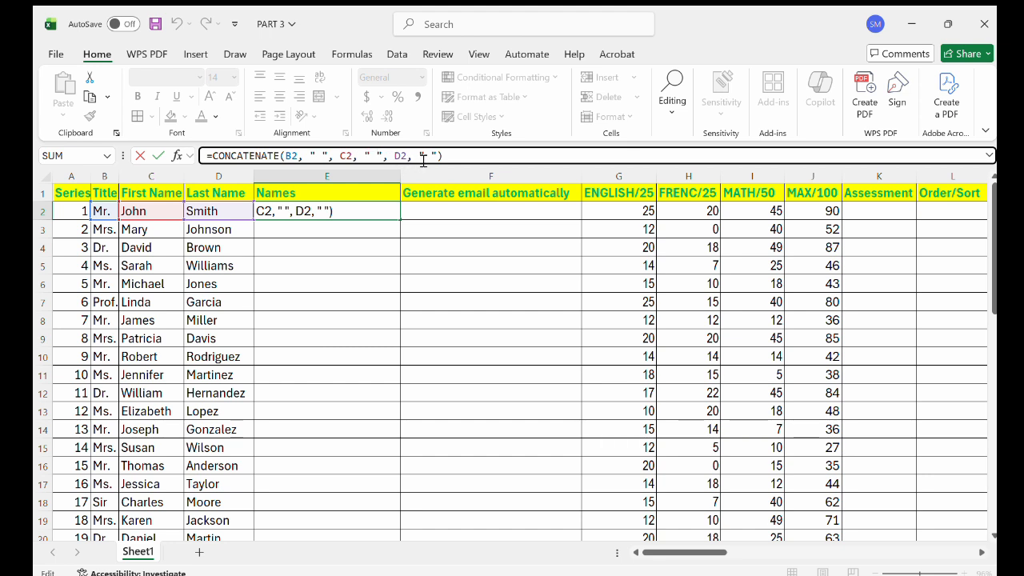
pyautogui.click(355, 216)
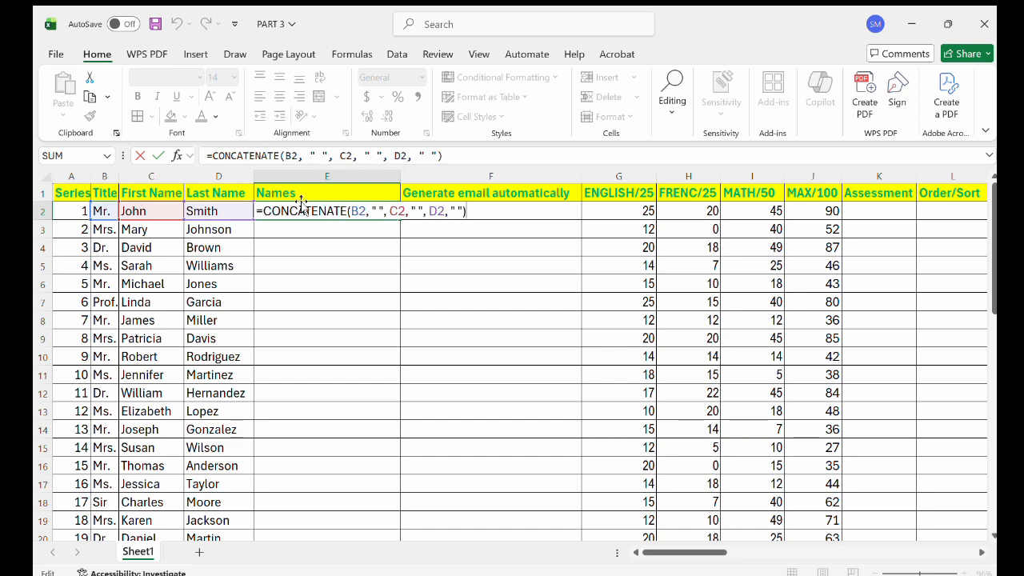
pyautogui.press('Return')
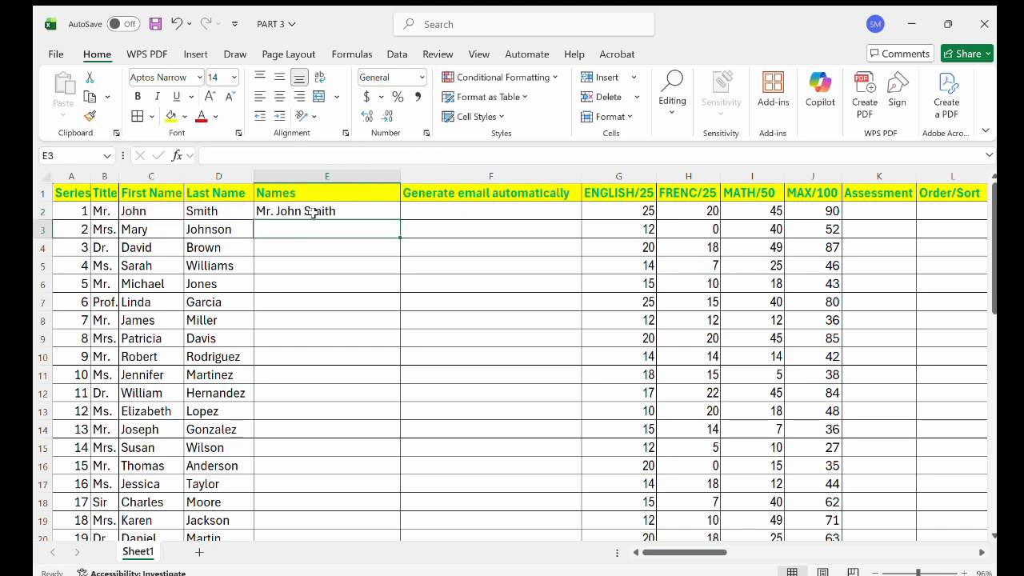
pyautogui.click(313, 212)
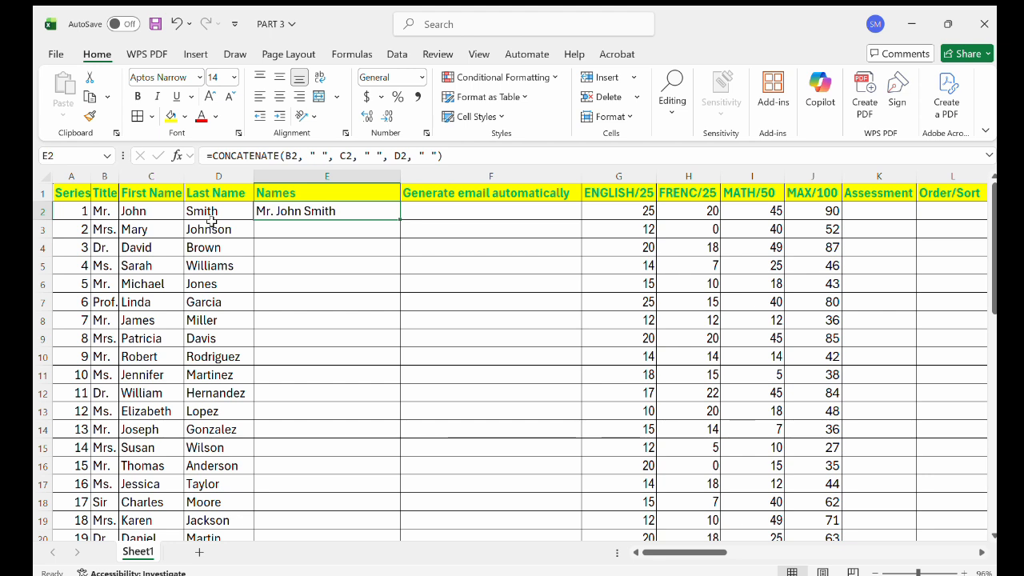
pyautogui.doubleClick(401, 219)
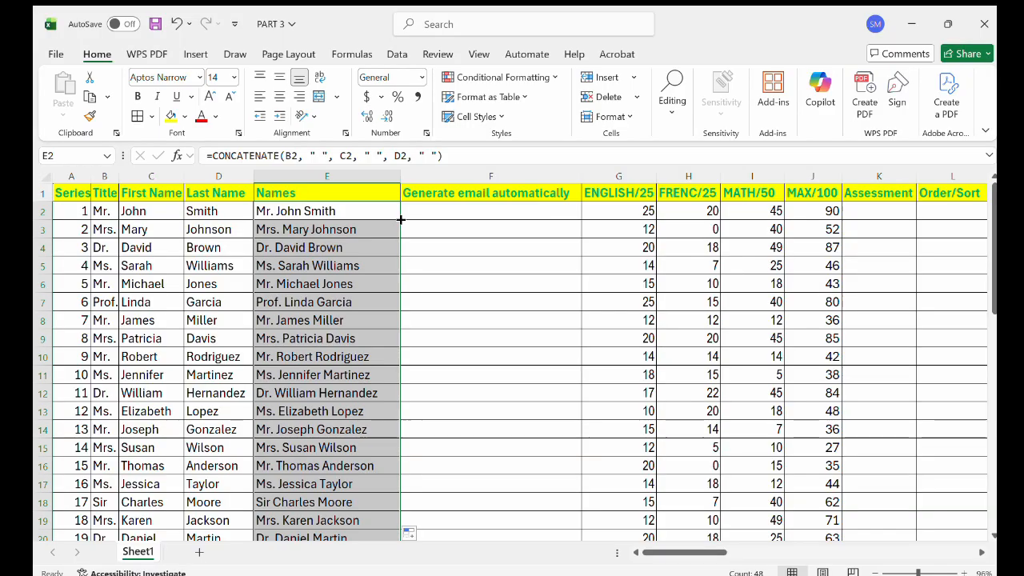
pyautogui.scroll(-3, 363, 320)
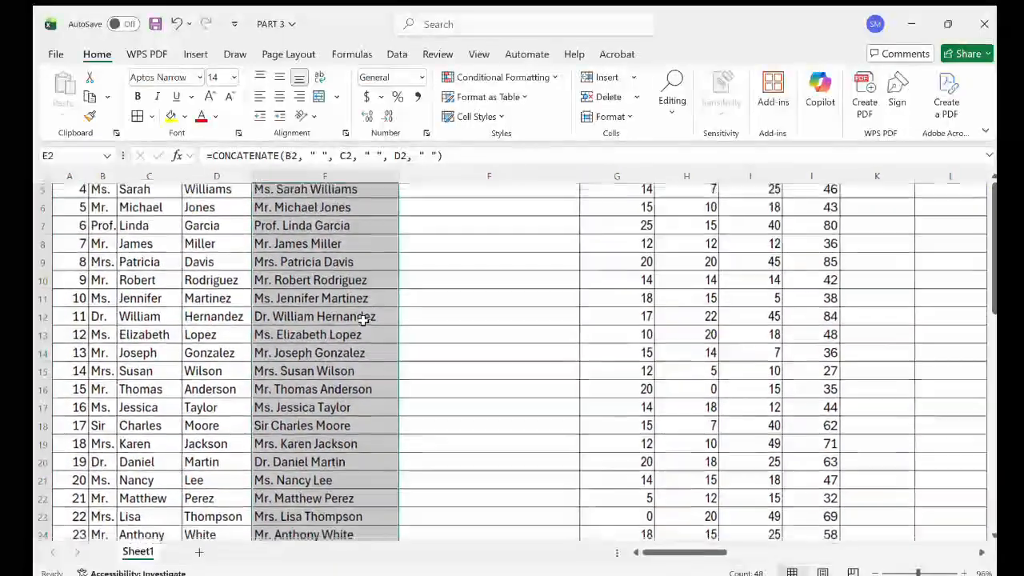
pyautogui.scroll(-9, 363, 320)
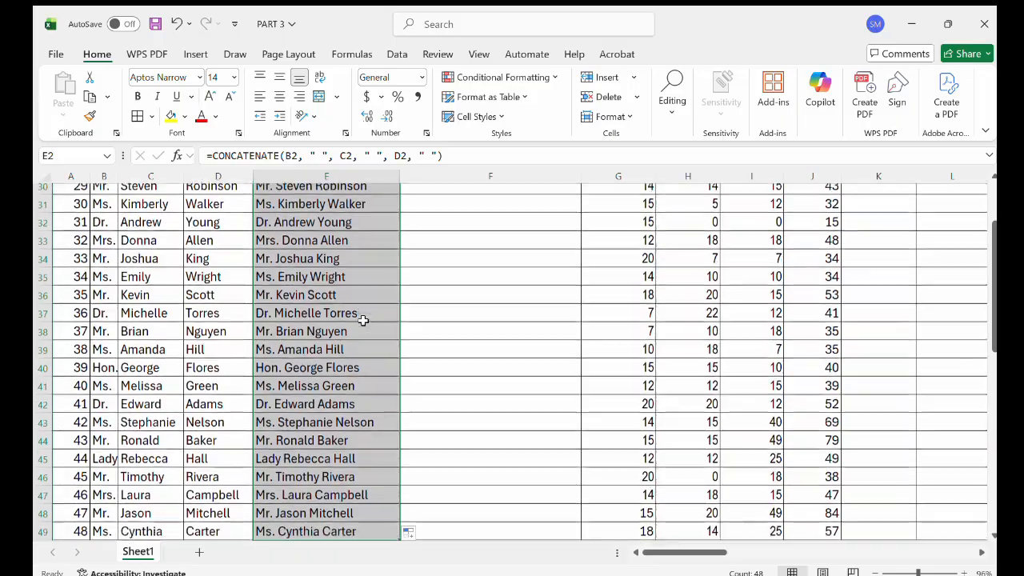
pyautogui.scroll(7, 364, 320)
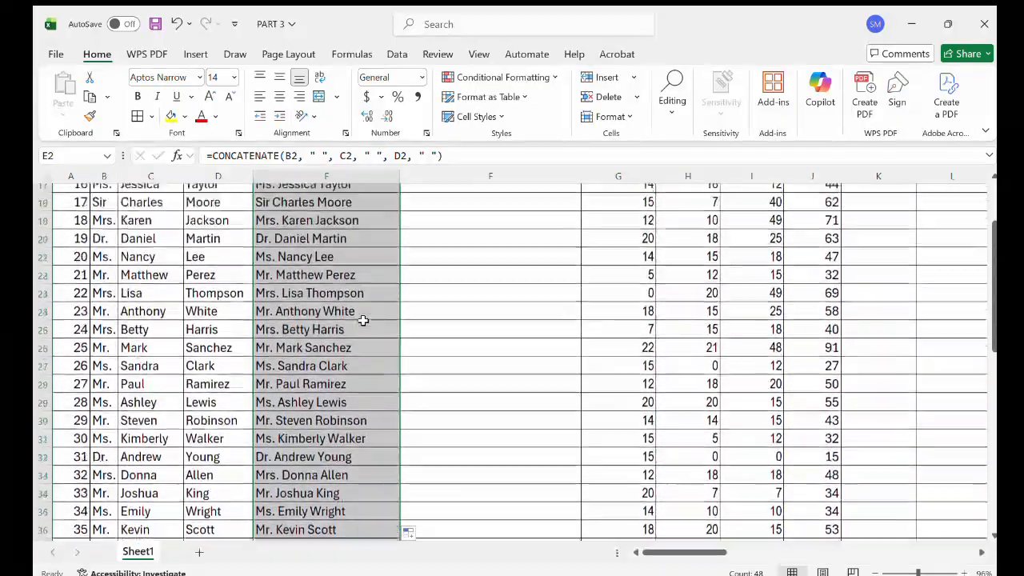
pyautogui.scroll(4, 363, 320)
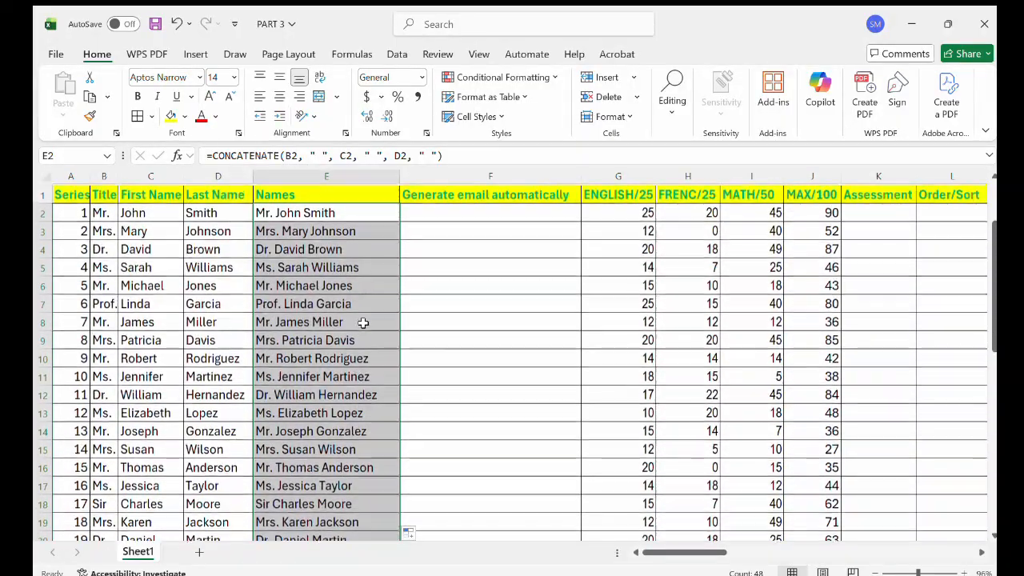
pyautogui.doubleClick(344, 212)
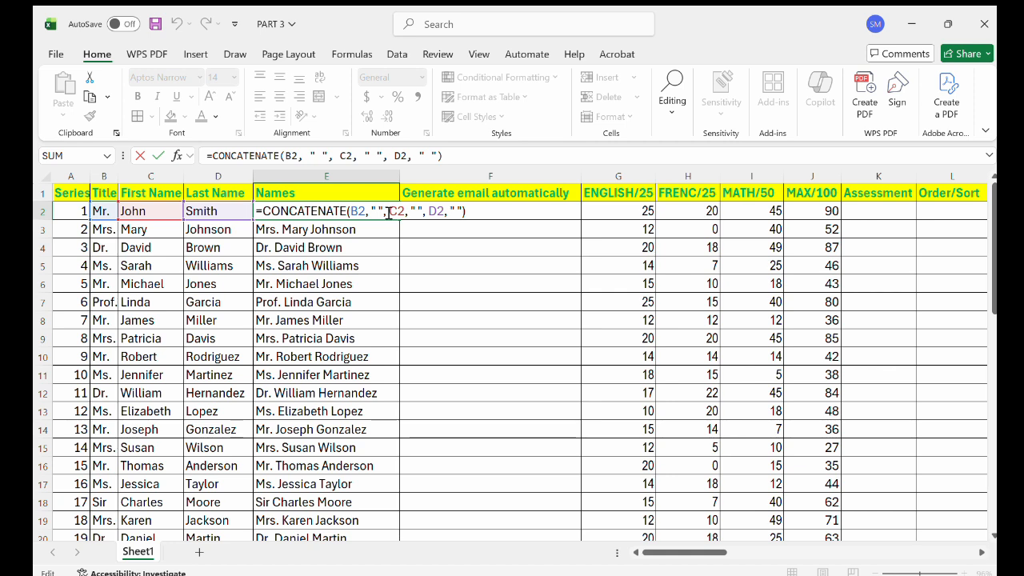
pyautogui.click(240, 210)
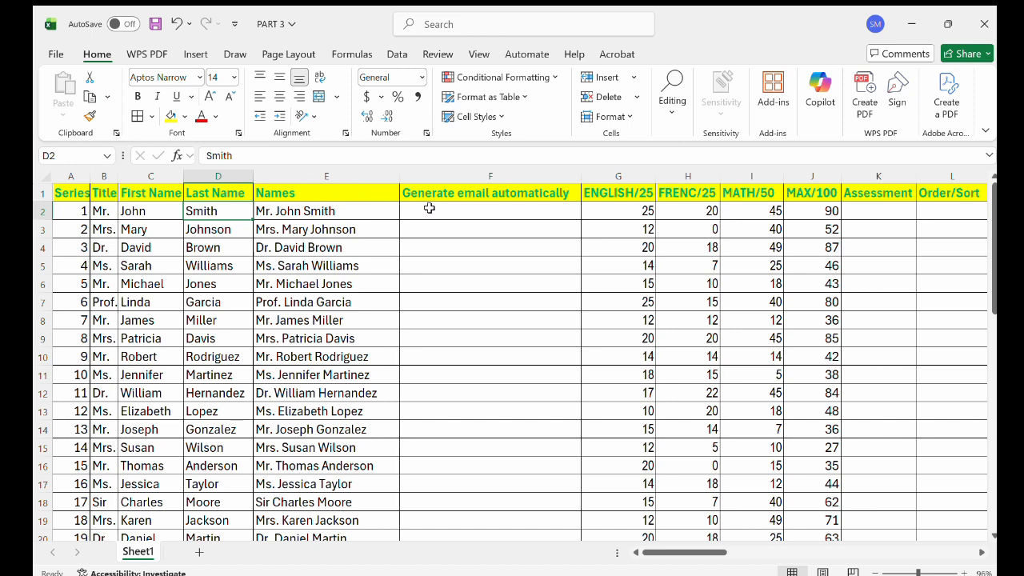
# - Insert a new column before Generate email automatically and give it the header LOWER CASE
pyautogui.click(448, 176)
pyautogui.hotkey('ctrl', 'shift', '+')
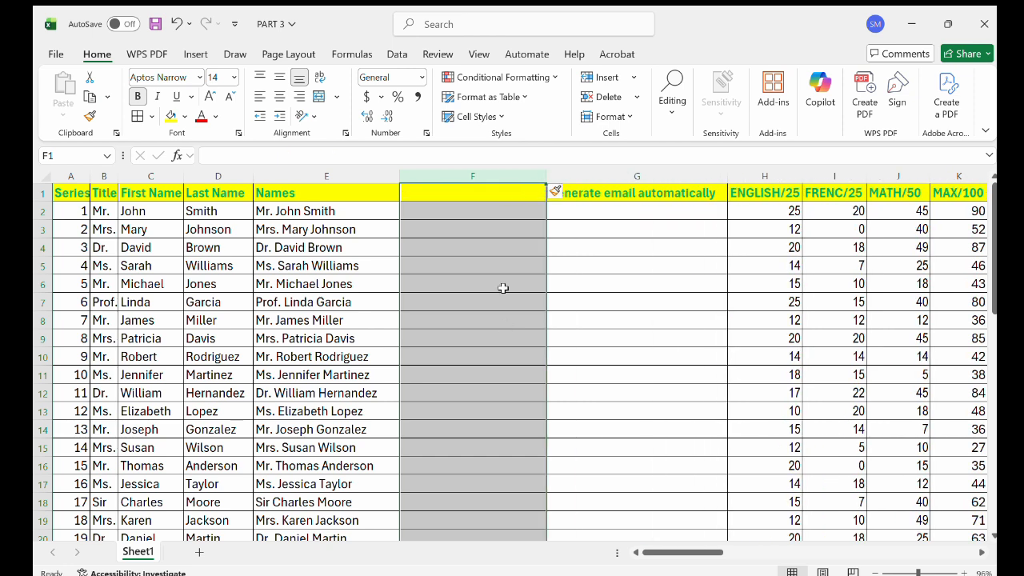
pyautogui.click(483, 196)
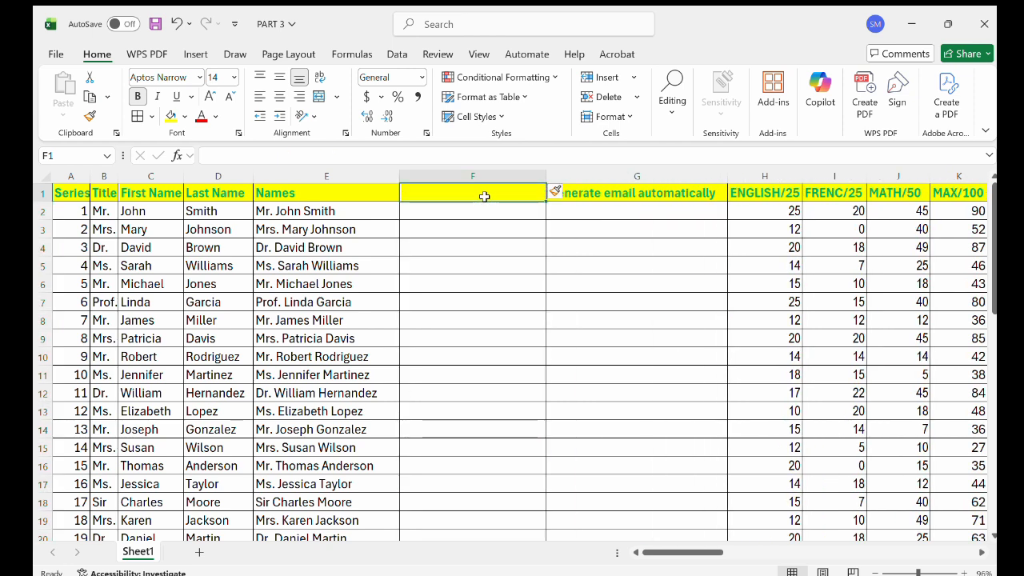
pyautogui.doubleClick(488, 197)
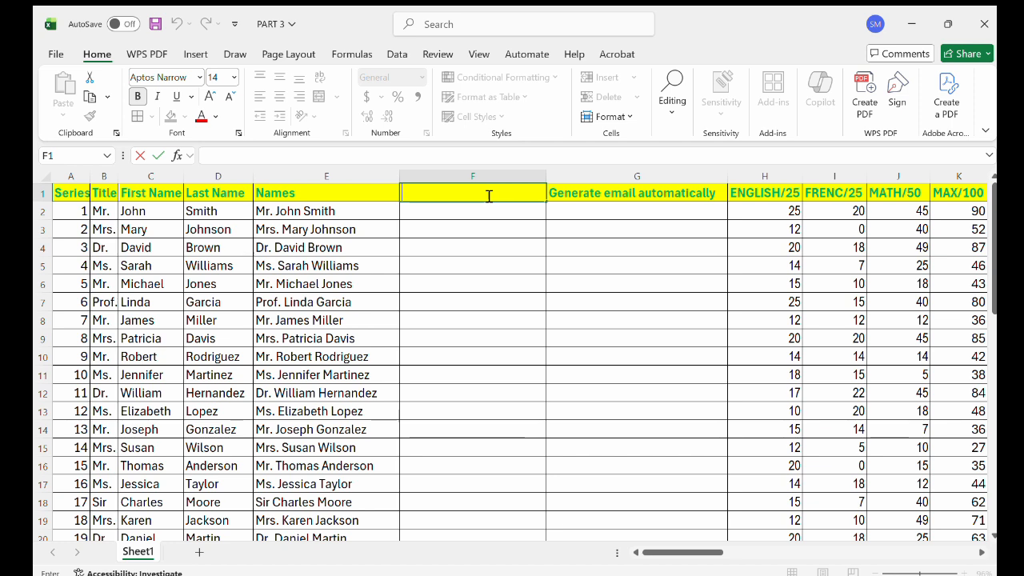
pyautogui.write('LOWER')
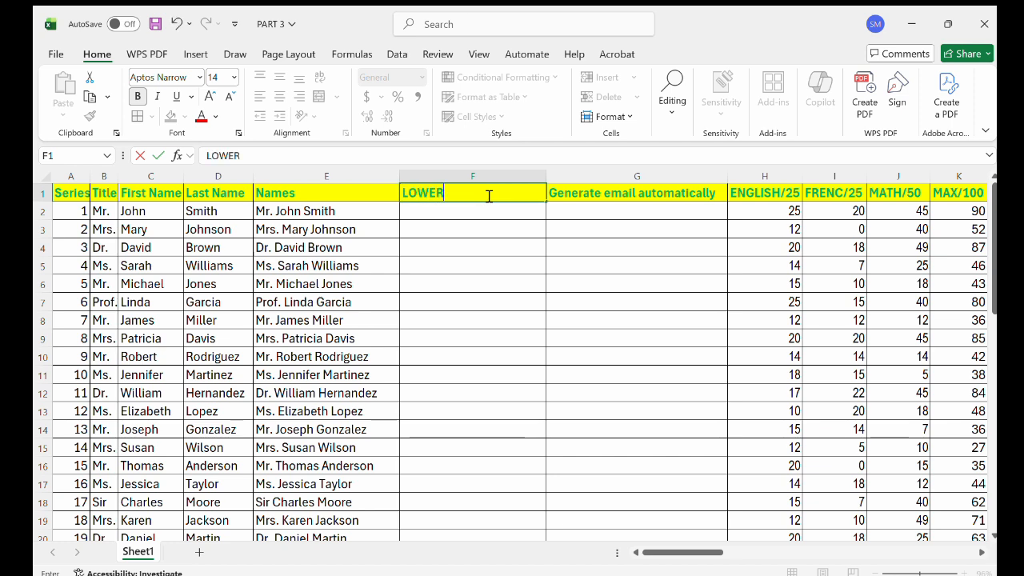
pyautogui.write(' CASE')
# - Enter the formula =LOWER(C2) in F2 to convert the first name to lowercase
pyautogui.click(458, 209)
pyautogui.doubleClick(458, 209)
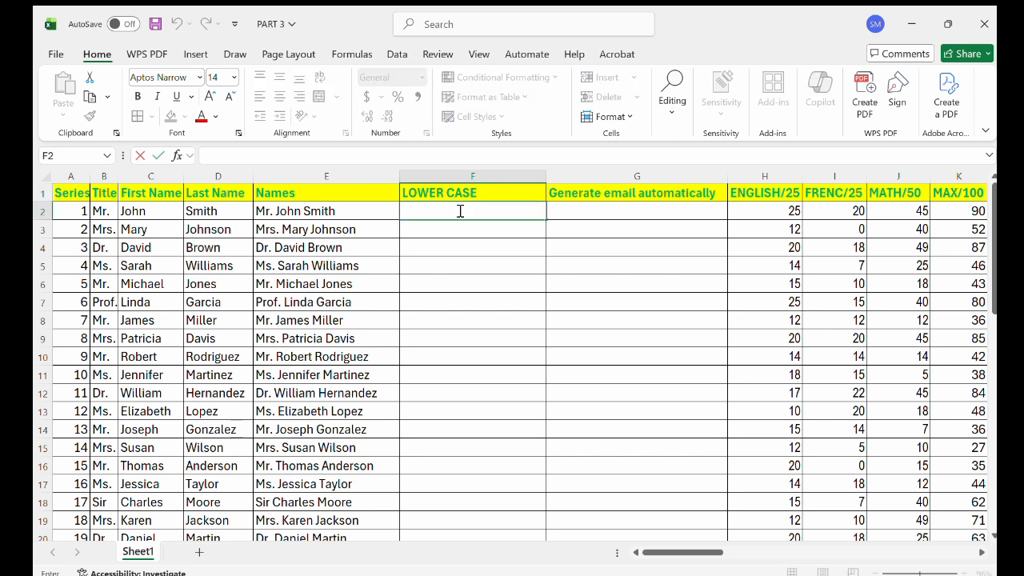
pyautogui.write('=')
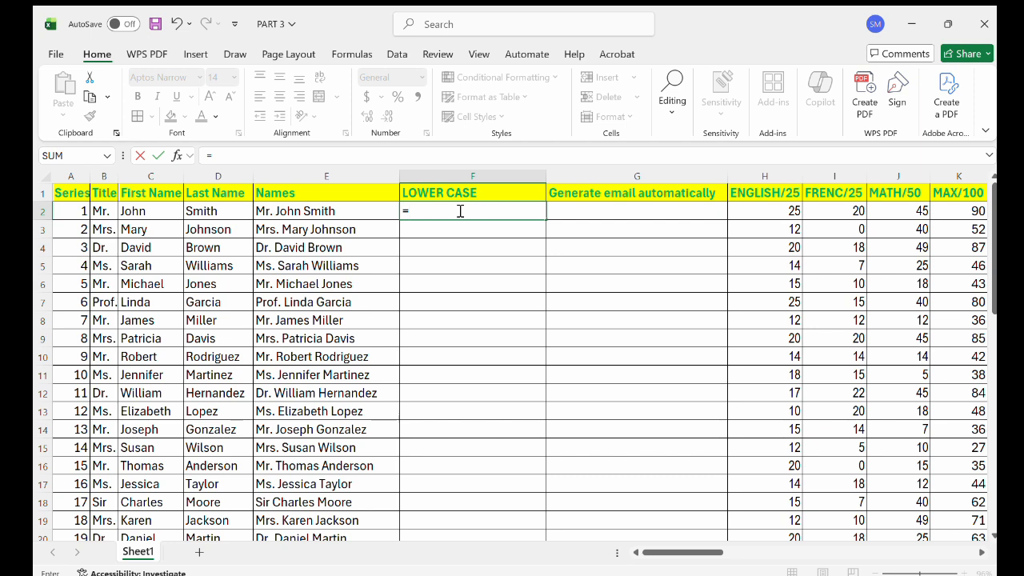
pyautogui.write('LOWER(')
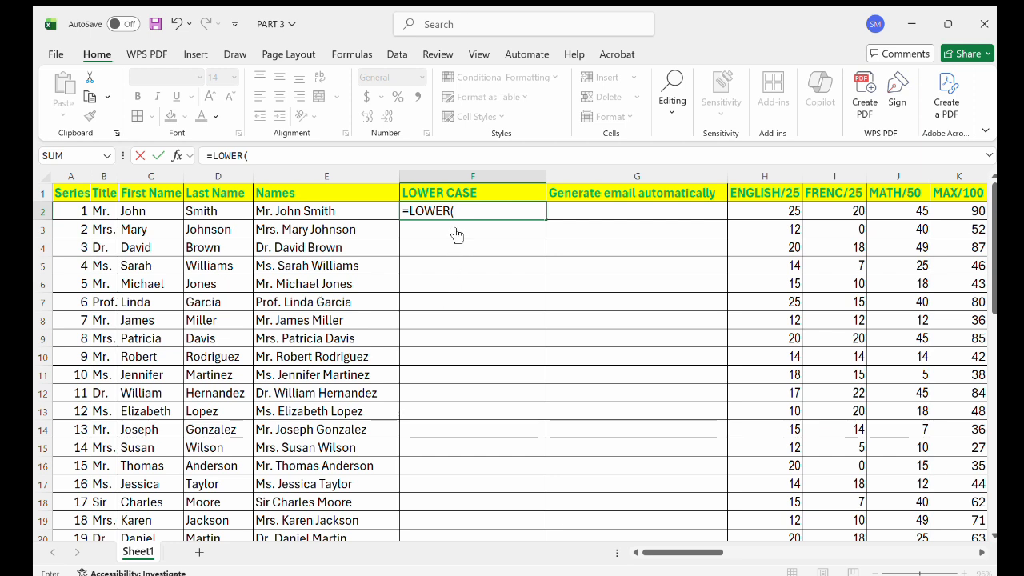
pyautogui.click(162, 216)
pyautogui.press('Return')
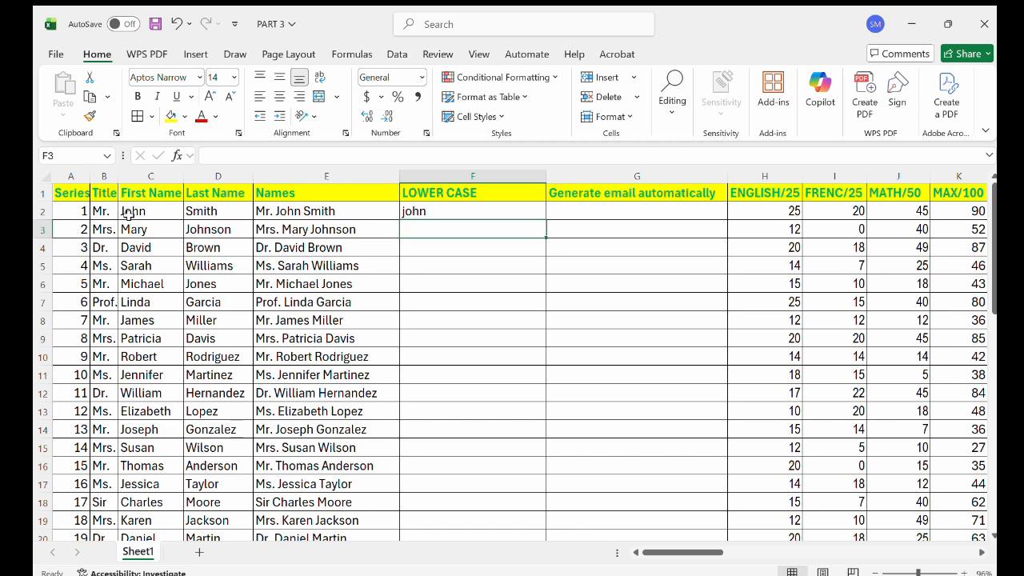
# - Fill the LOWER formula from F2 down the LOWER CASE column to row 49
pyautogui.doubleClick(412, 213)
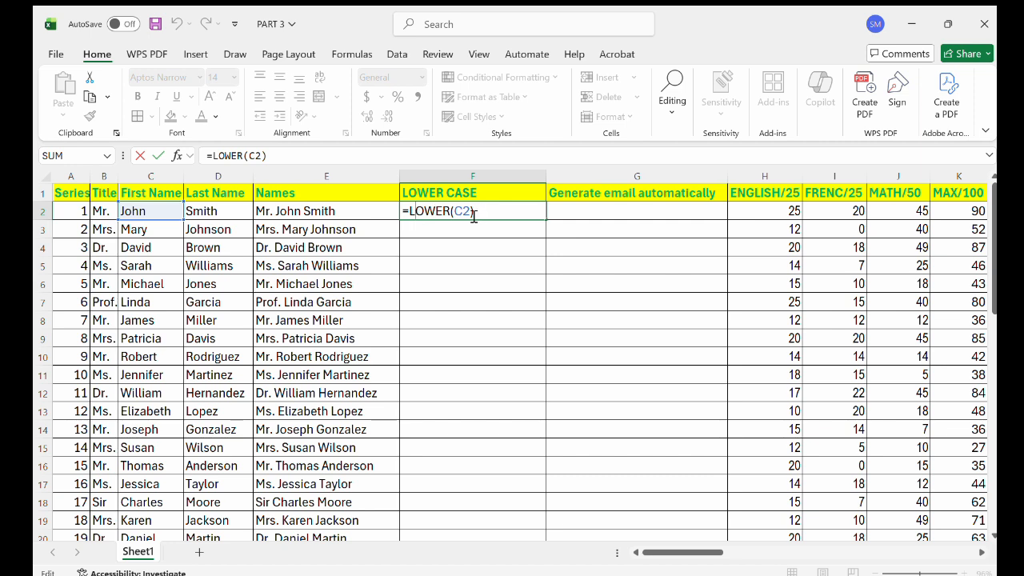
pyautogui.click(505, 213)
pyautogui.doubleClick(547, 217)
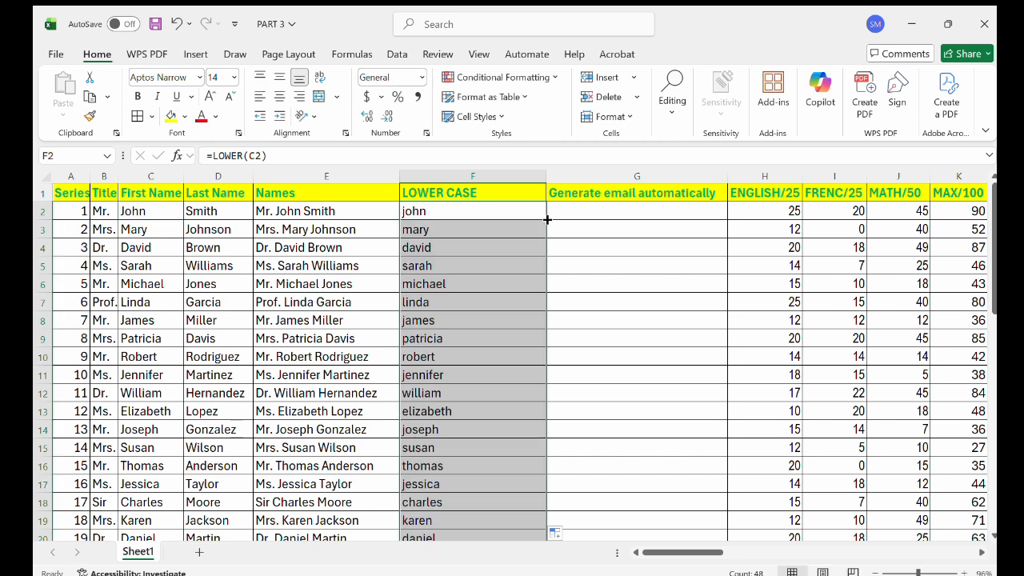
pyautogui.click(424, 212)
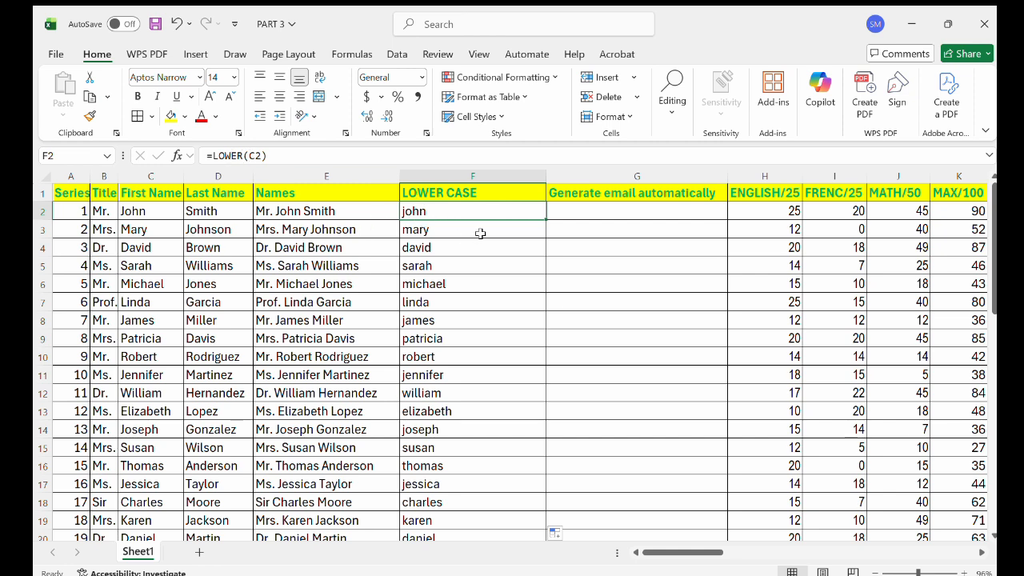
pyautogui.click(592, 212)
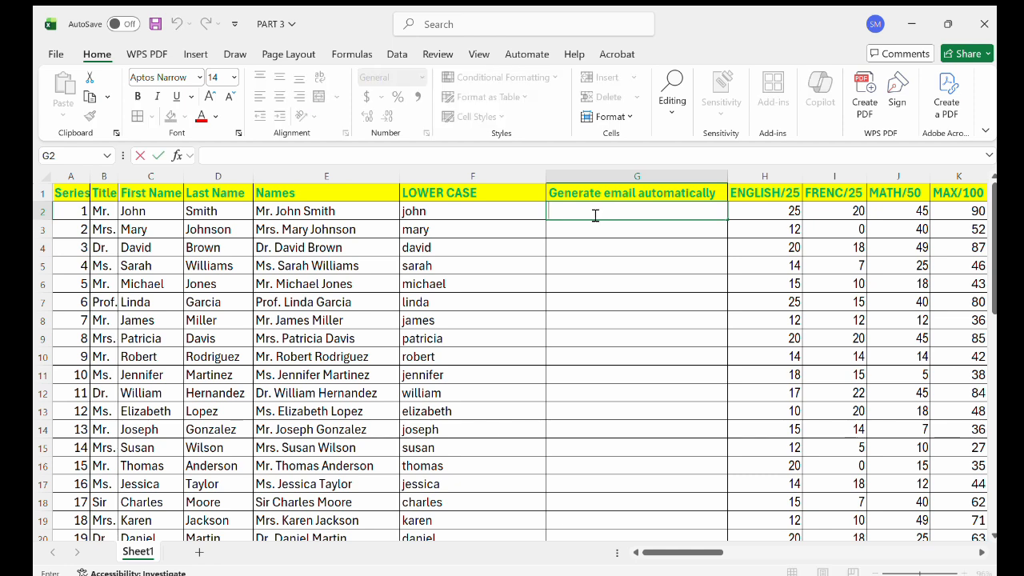
pyautogui.write('=LOWER(')
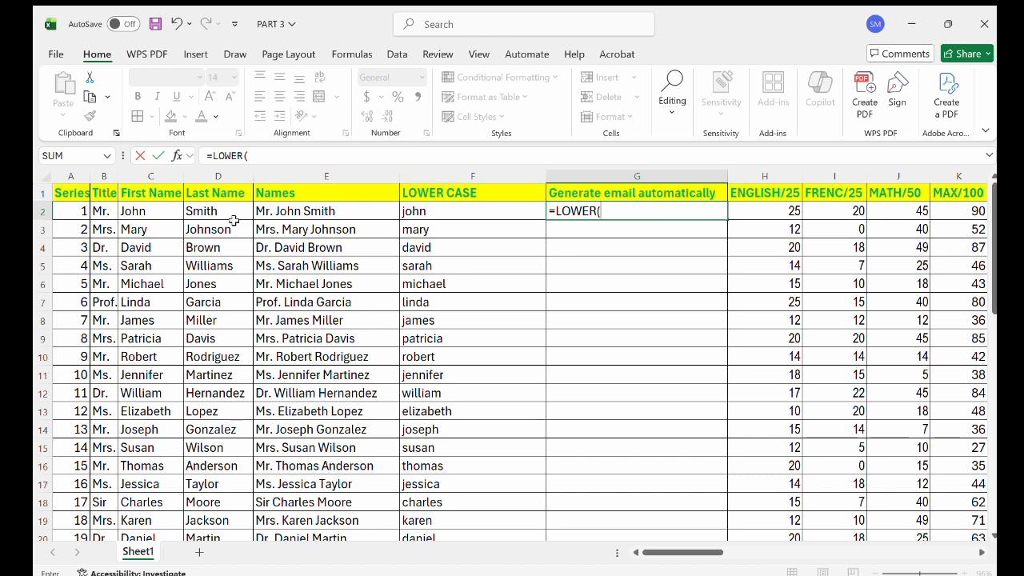
pyautogui.click(164, 209)
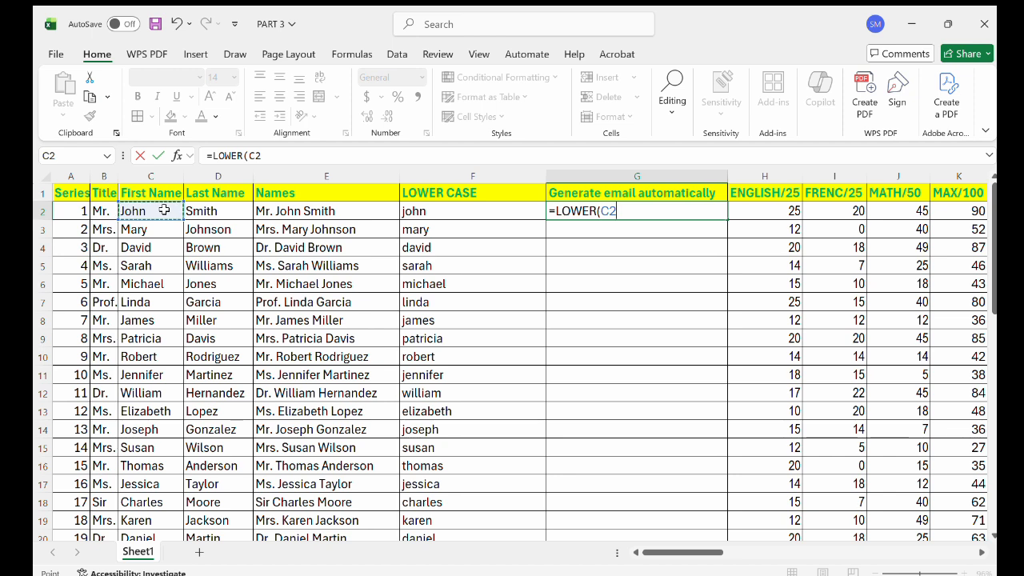
pyautogui.write('&')
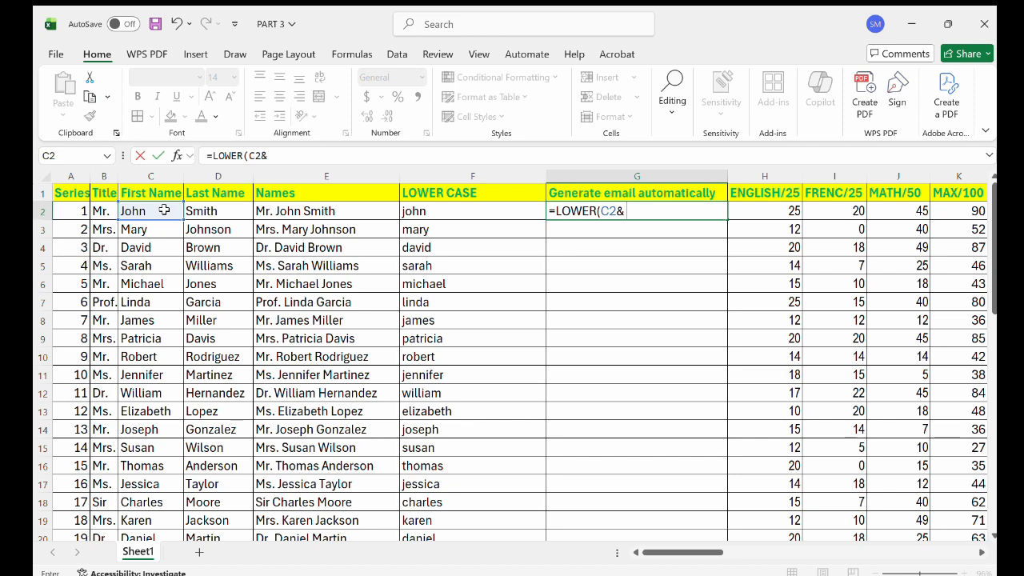
pyautogui.write(' "."')
pyautogui.write('&')
pyautogui.click(199, 213)
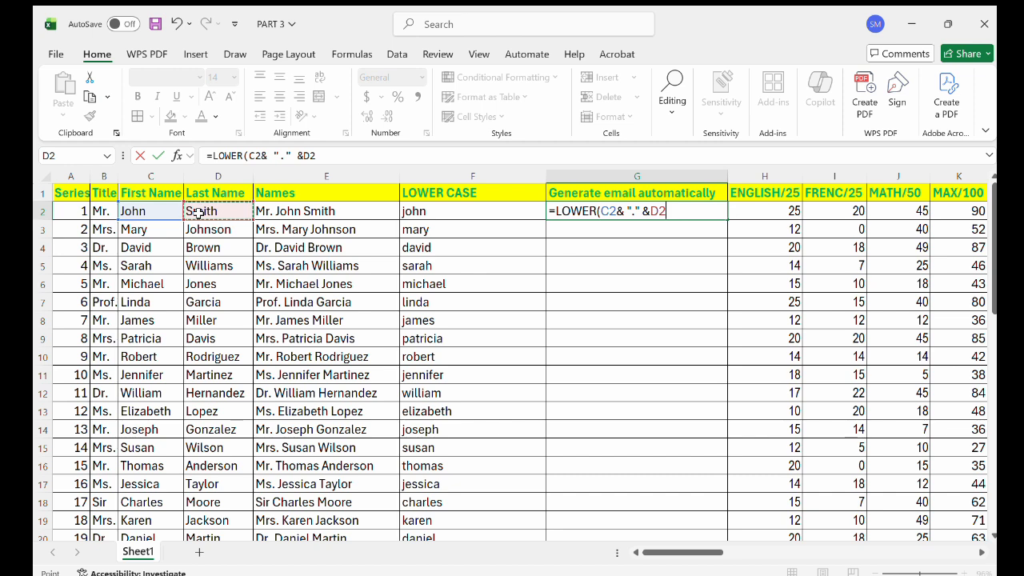
pyautogui.write('&')
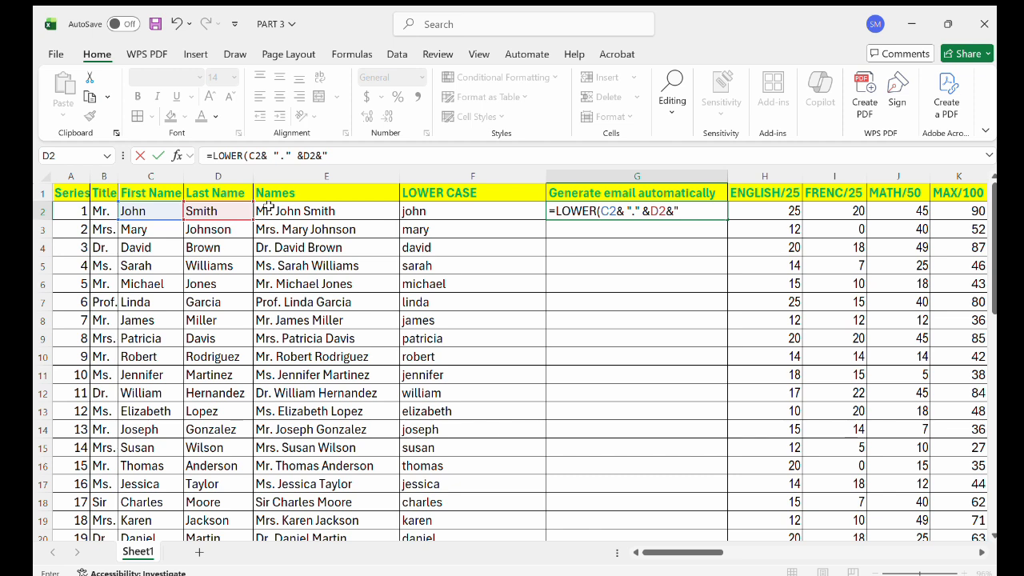
pyautogui.write('@gmail')
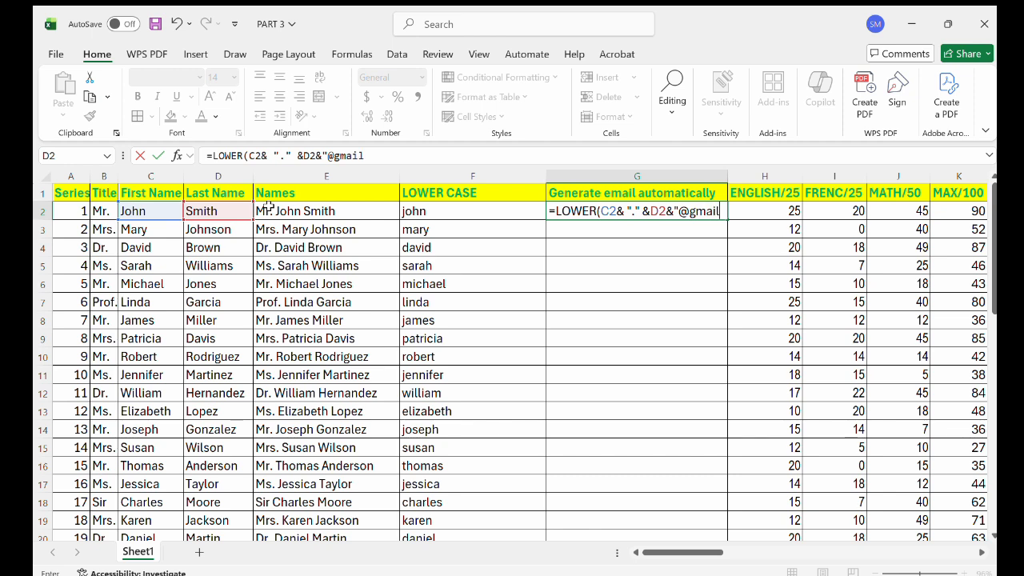
pyautogui.write('.com')
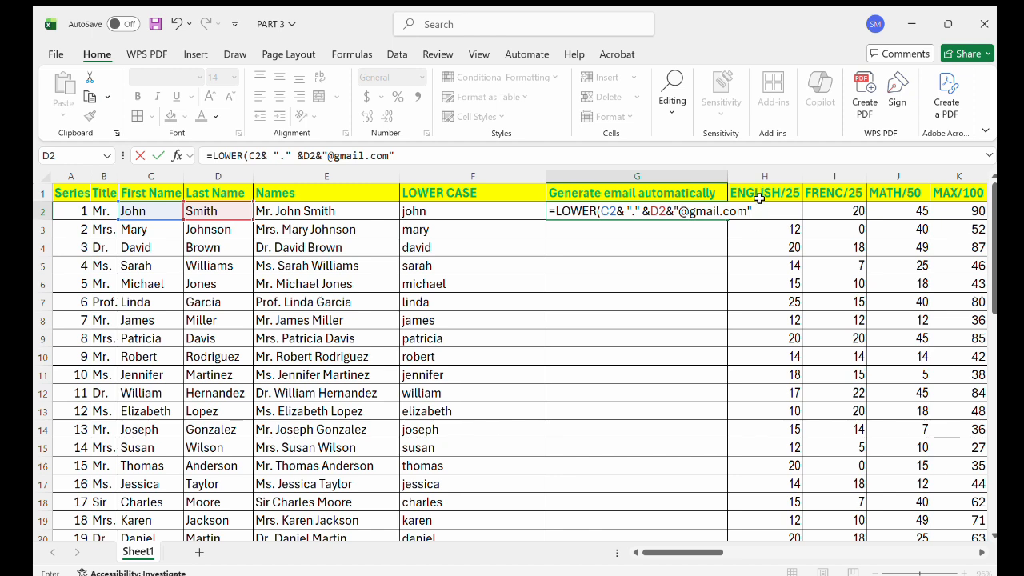
pyautogui.press('Return')
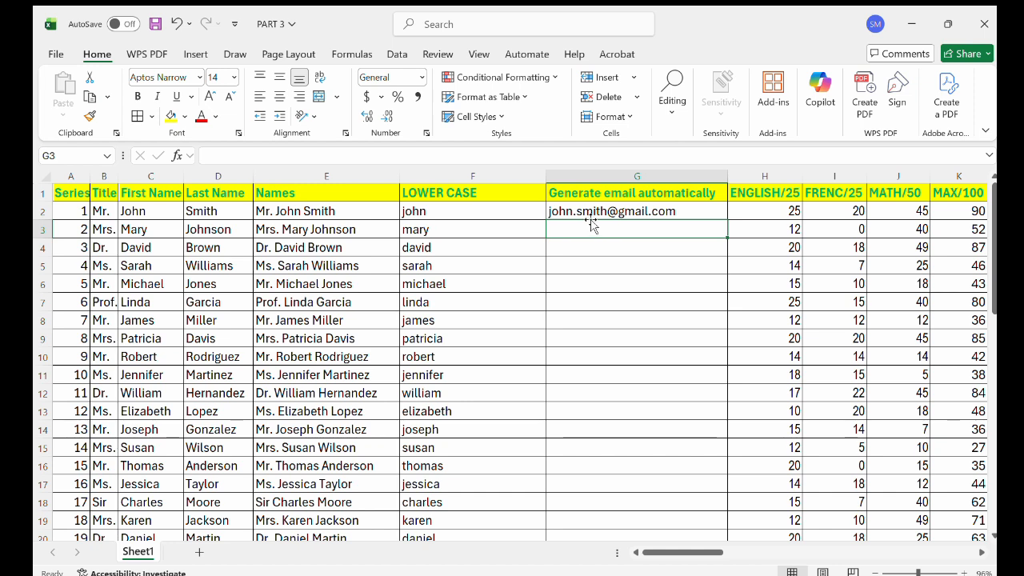
pyautogui.doubleClick(648, 214)
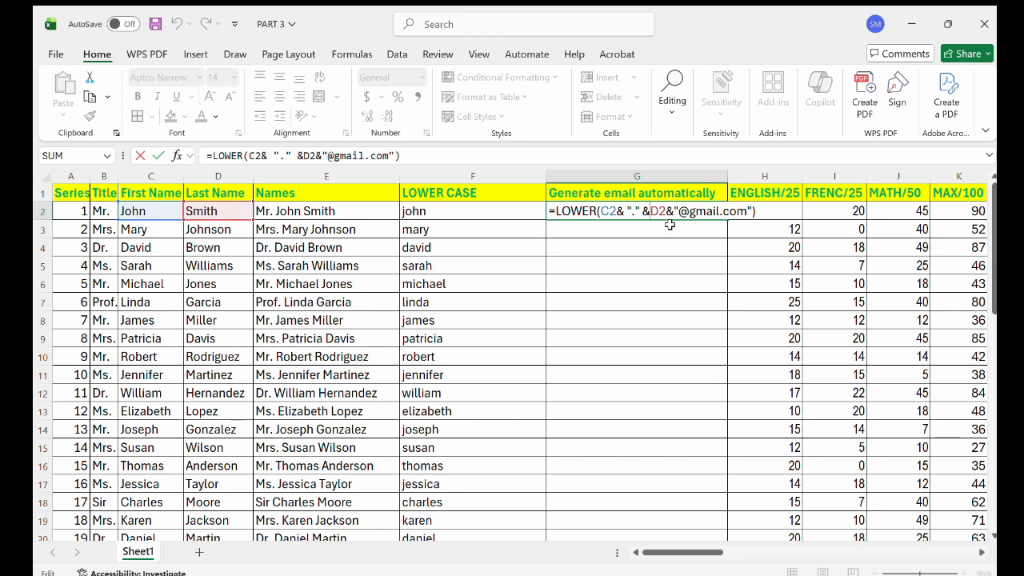
pyautogui.press('Return')
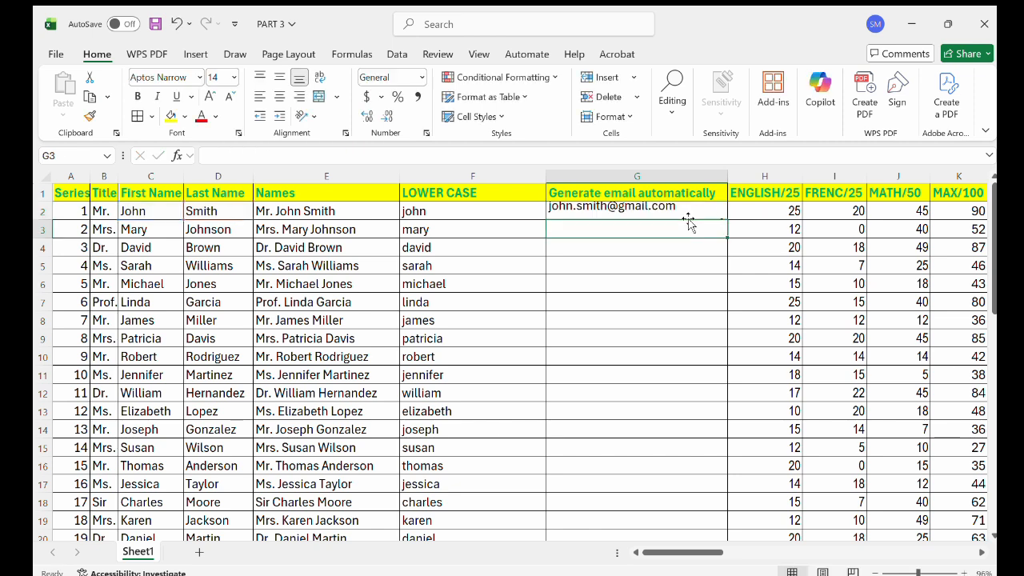
# - Insert a new column before ENGLISH/25 and give it the header Company's Email
pyautogui.click(746, 181)
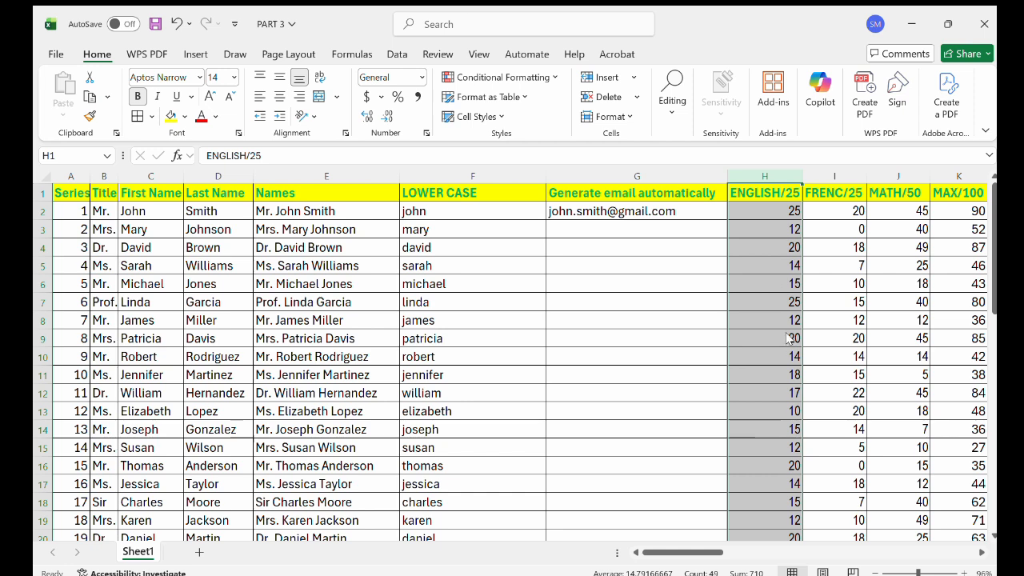
pyautogui.hotkey('ctrl', 'shift', '+')
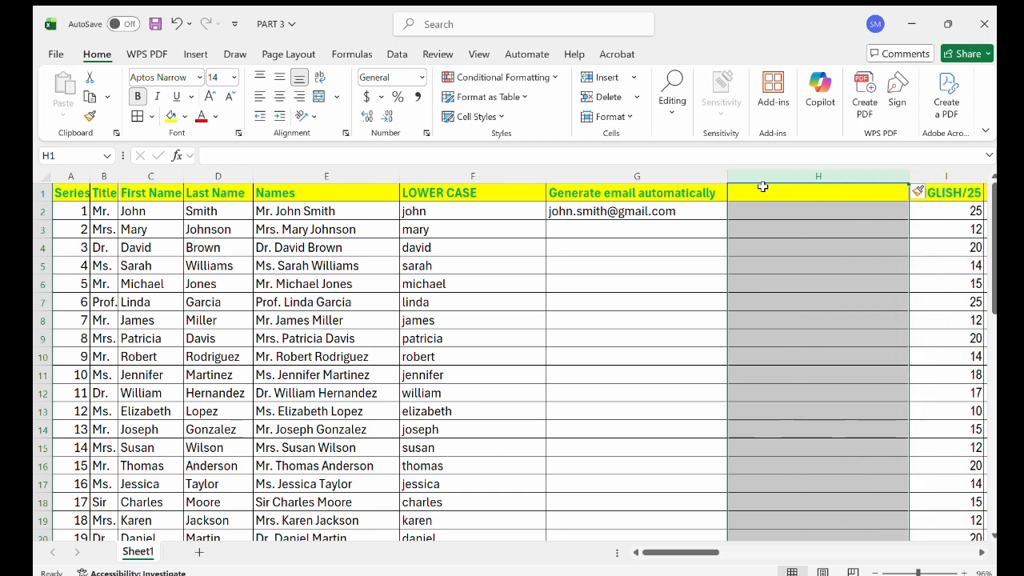
pyautogui.click(762, 187)
pyautogui.doubleClick(763, 187)
pyautogui.write('Email of')
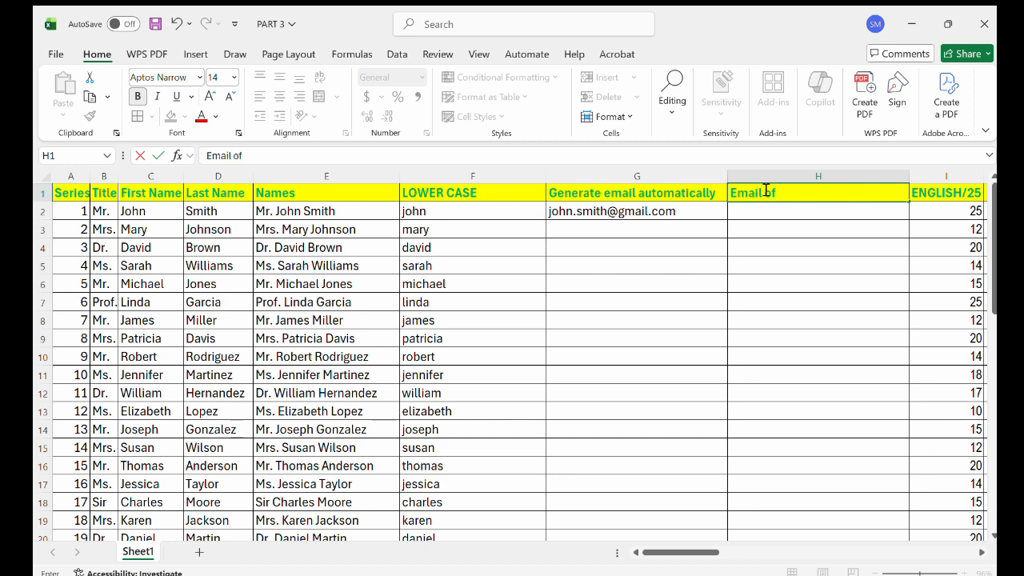
pyautogui.press('BackSpace')
pyautogui.press('BackSpace')
pyautogui.press('BackSpace')
pyautogui.press('BackSpace')
pyautogui.press('BackSpace')
pyautogui.press('BackSpace')
pyautogui.press('BackSpace')
pyautogui.write("Company's")
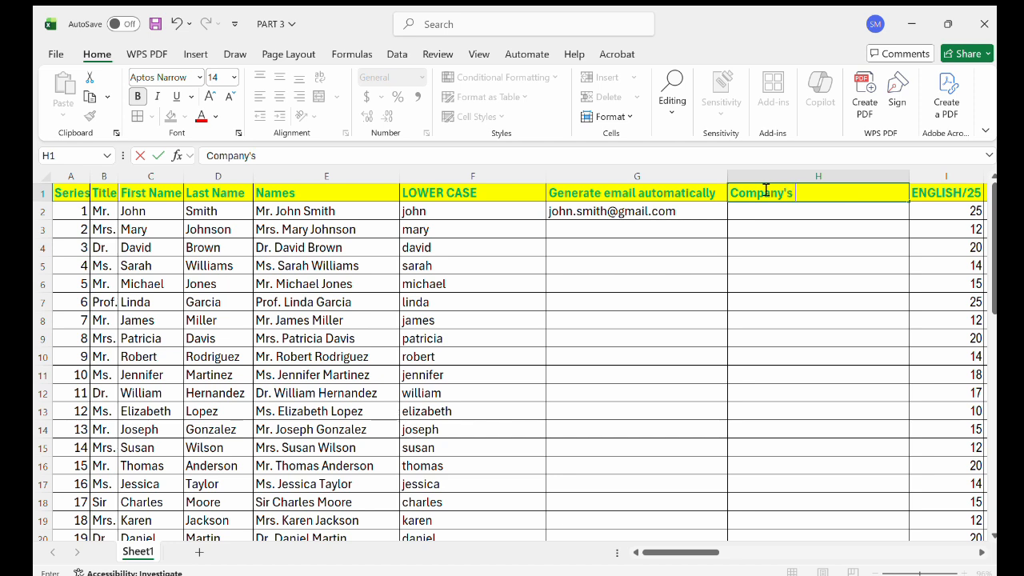
pyautogui.write(' Email')
pyautogui.click(785, 212)
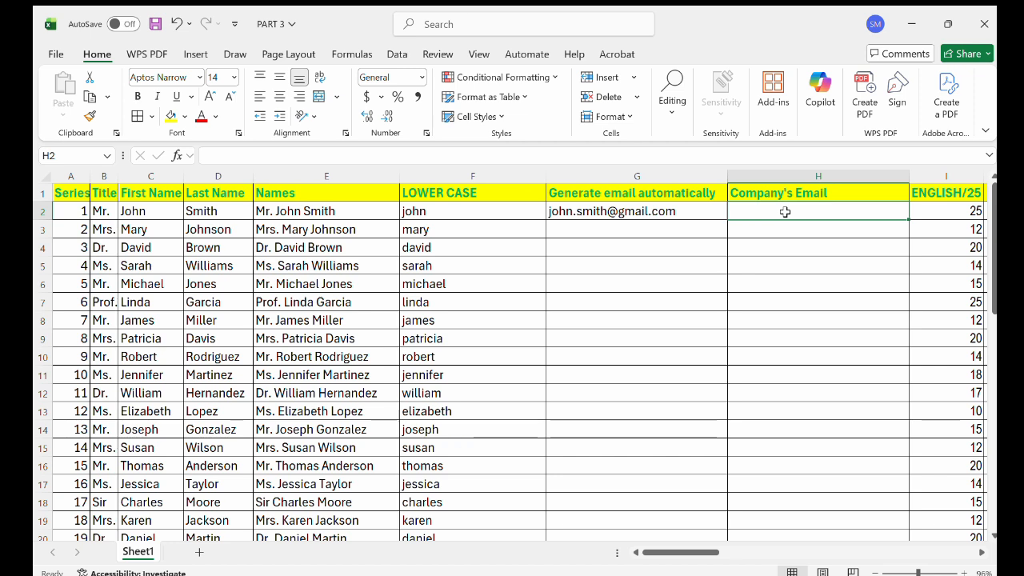
pyautogui.write('=')
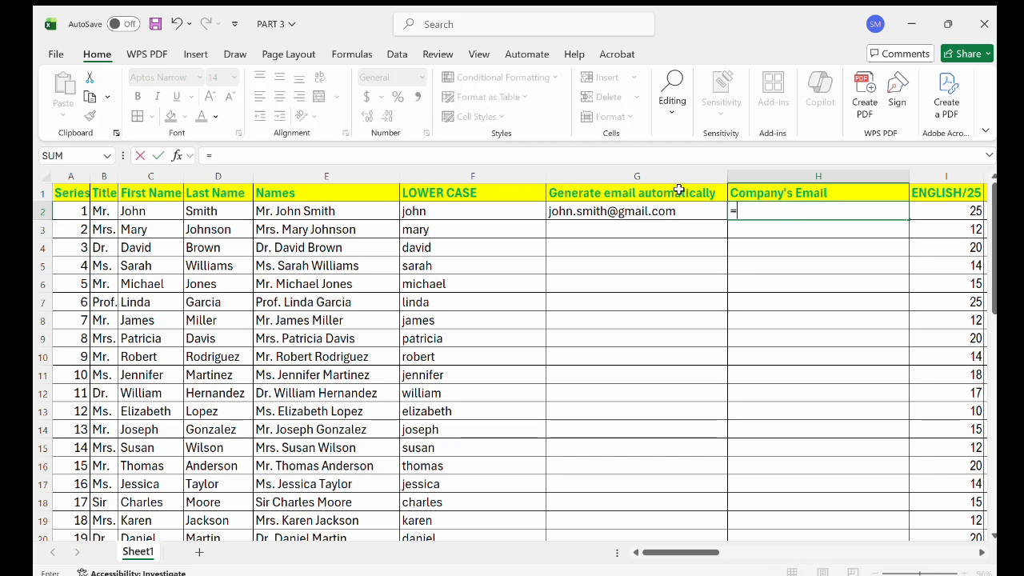
pyautogui.write('lw')
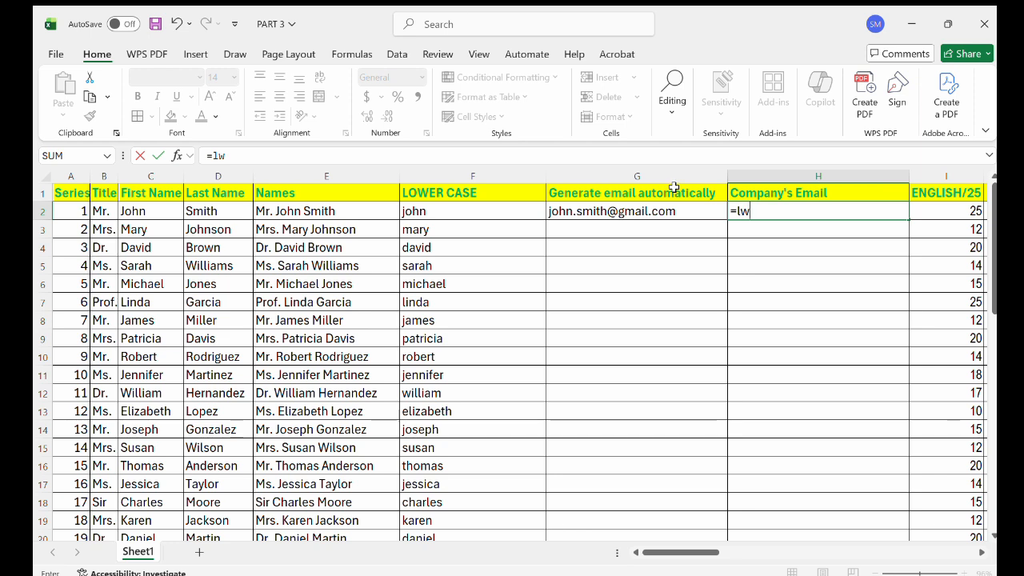
pyautogui.press('BackSpace')
pyautogui.write('o')
pyautogui.press('Tab')
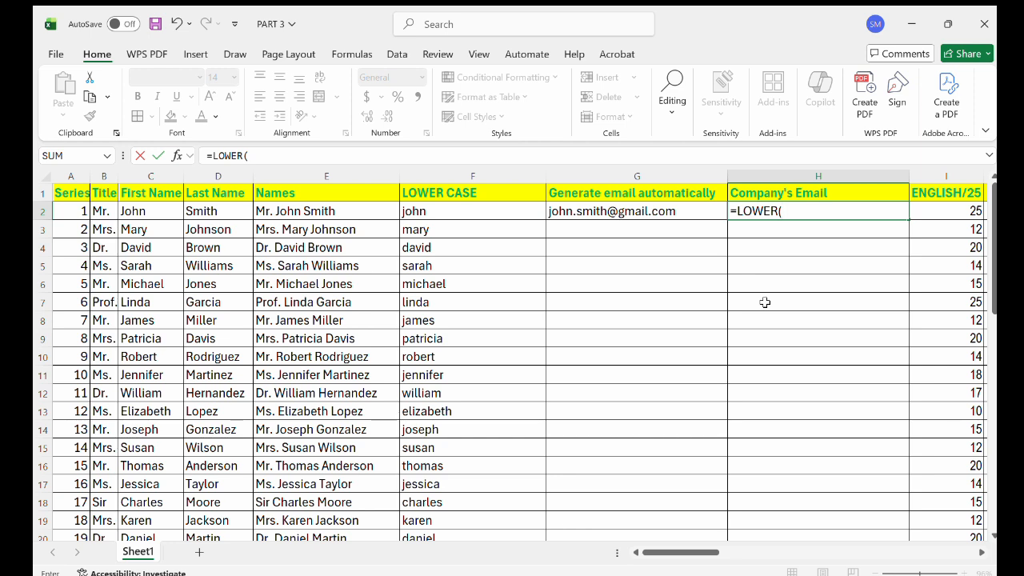
pyautogui.click(140, 213)
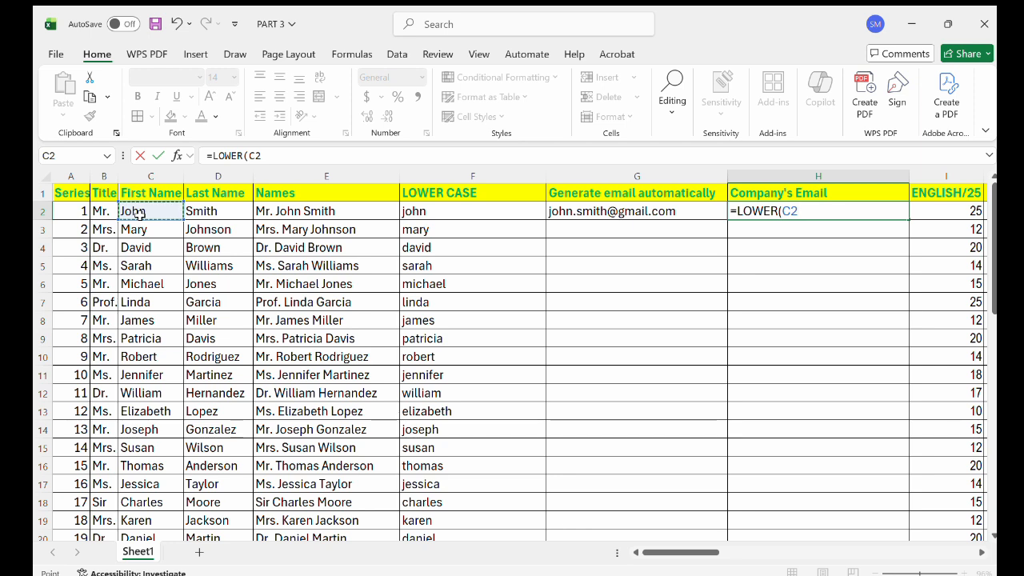
pyautogui.write('&')
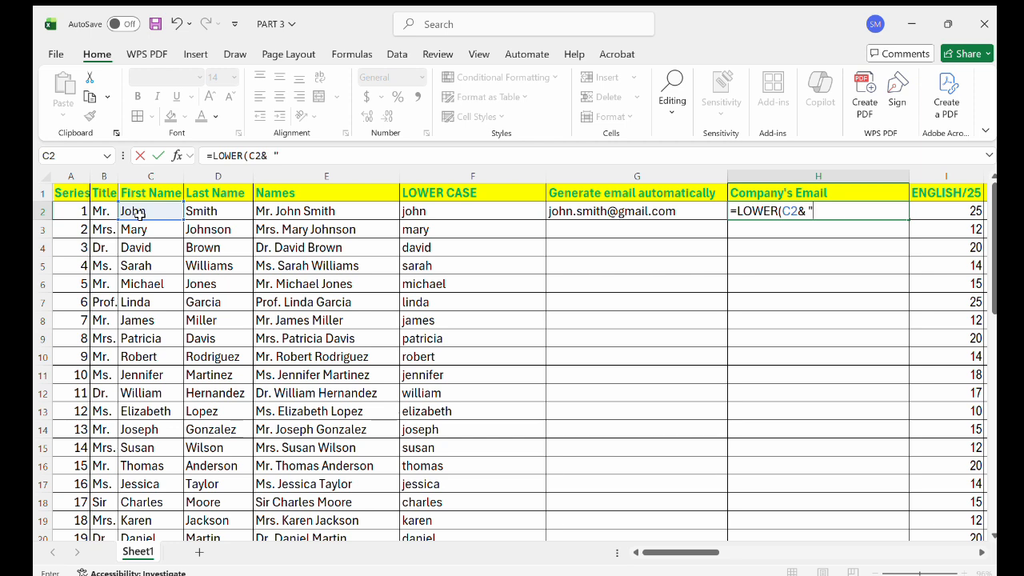
pyautogui.write(' "." &')
pyautogui.click(234, 210)
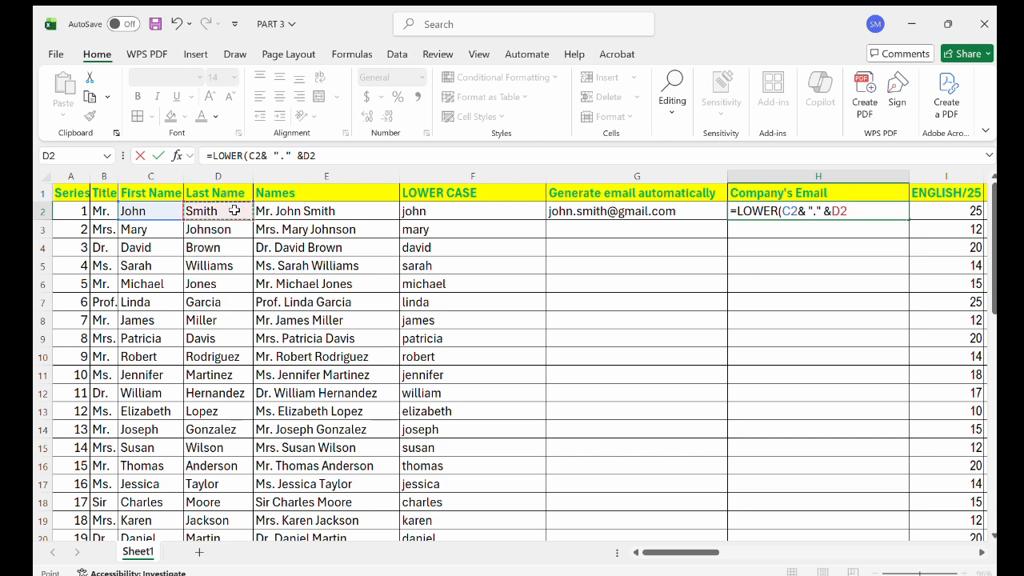
pyautogui.write('&')
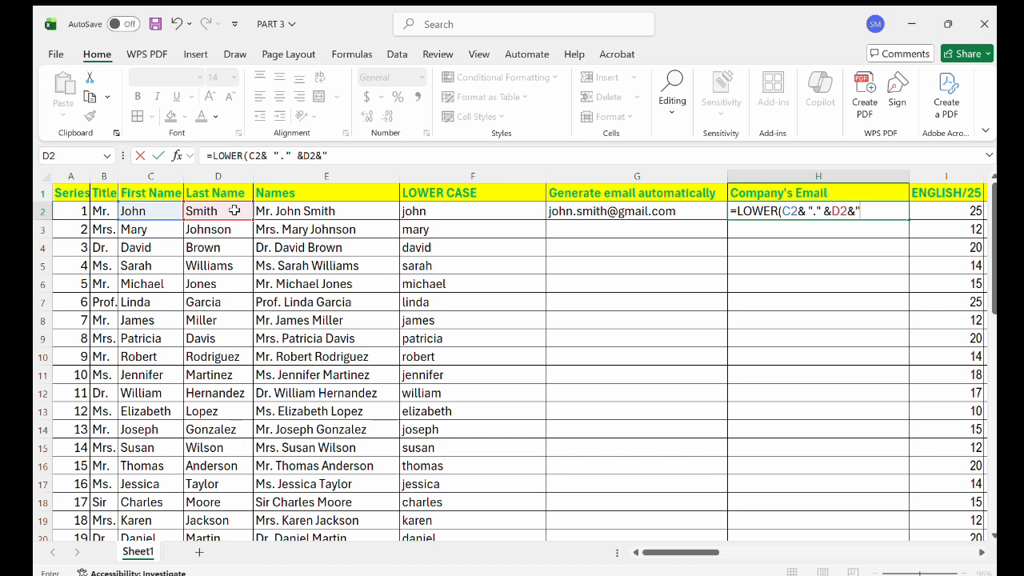
pyautogui.write('"@')
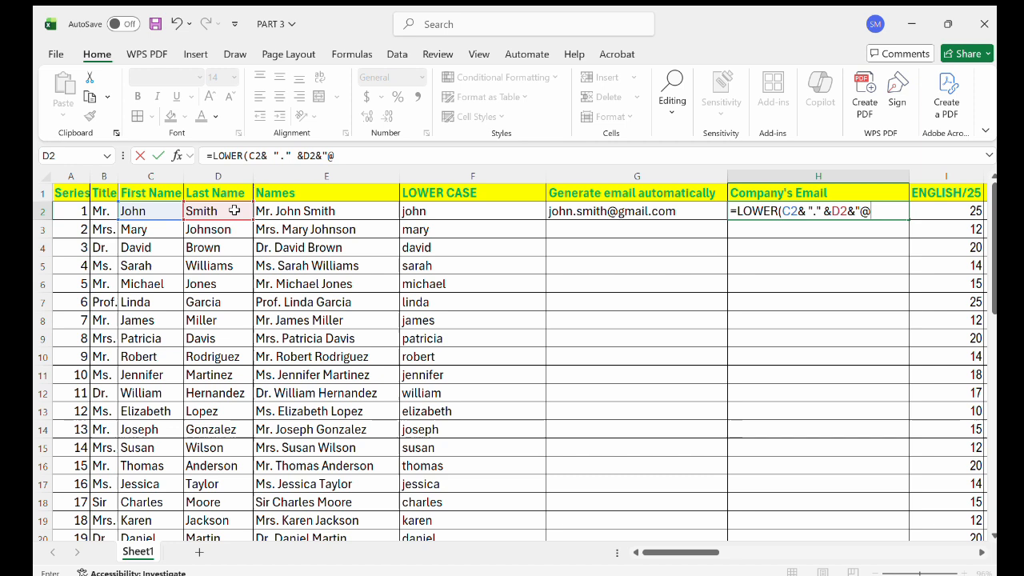
pyautogui.write('companynam')
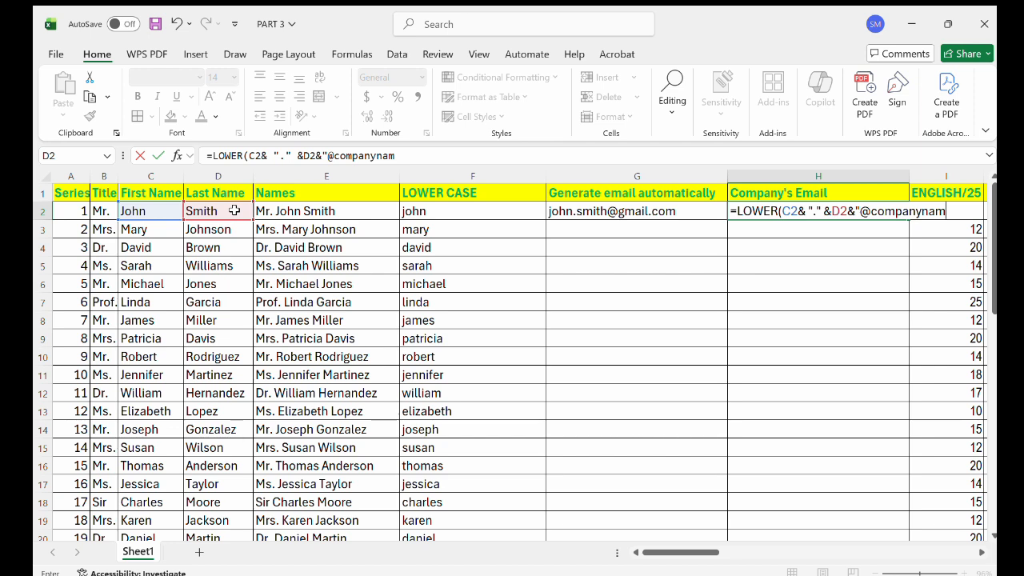
pyautogui.write('e')
pyautogui.press('BackSpace')
pyautogui.write('om')
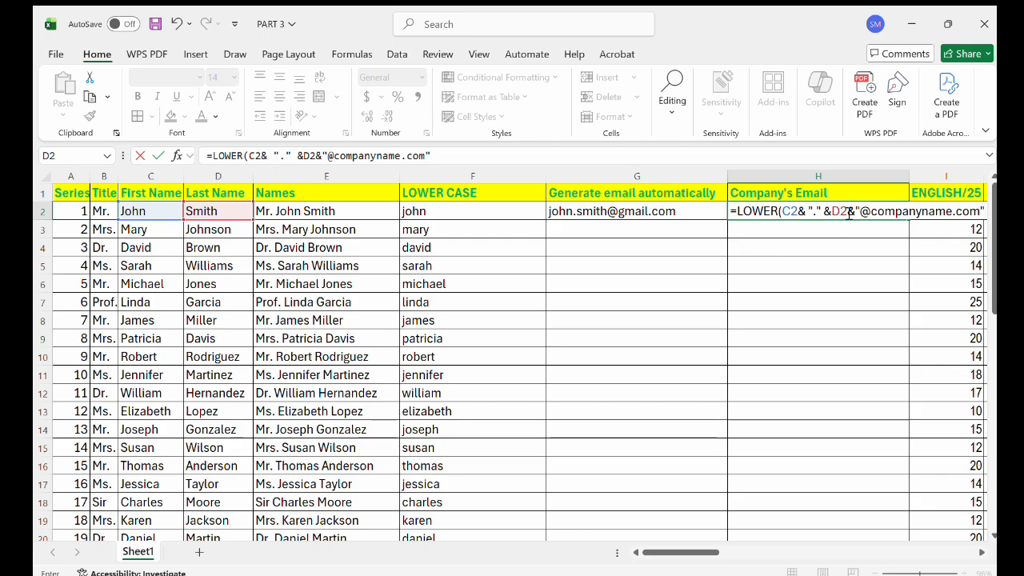
pyautogui.scroll(-1, 793, 273)
pyautogui.scroll(1, 794, 274)
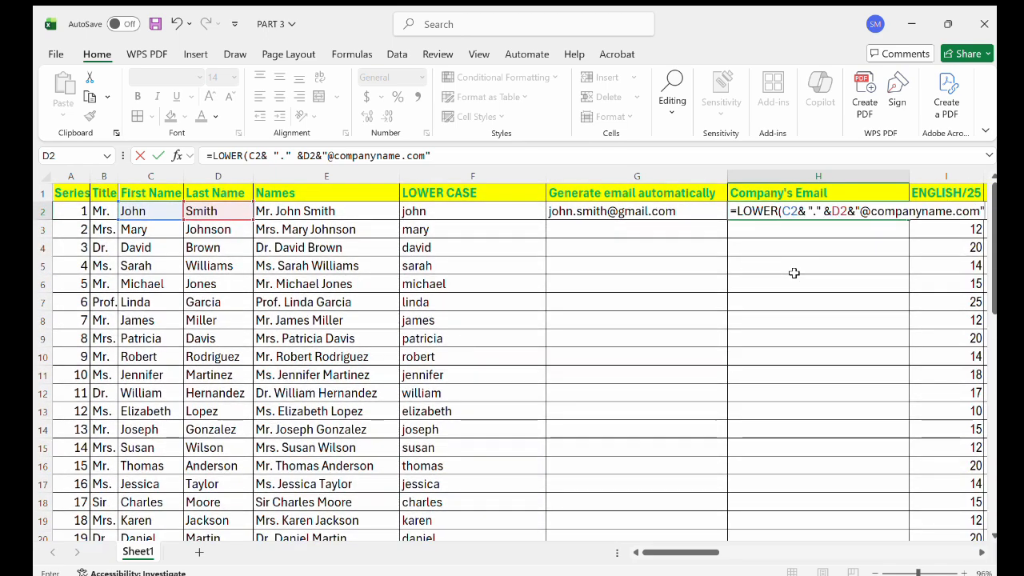
pyautogui.write(')')
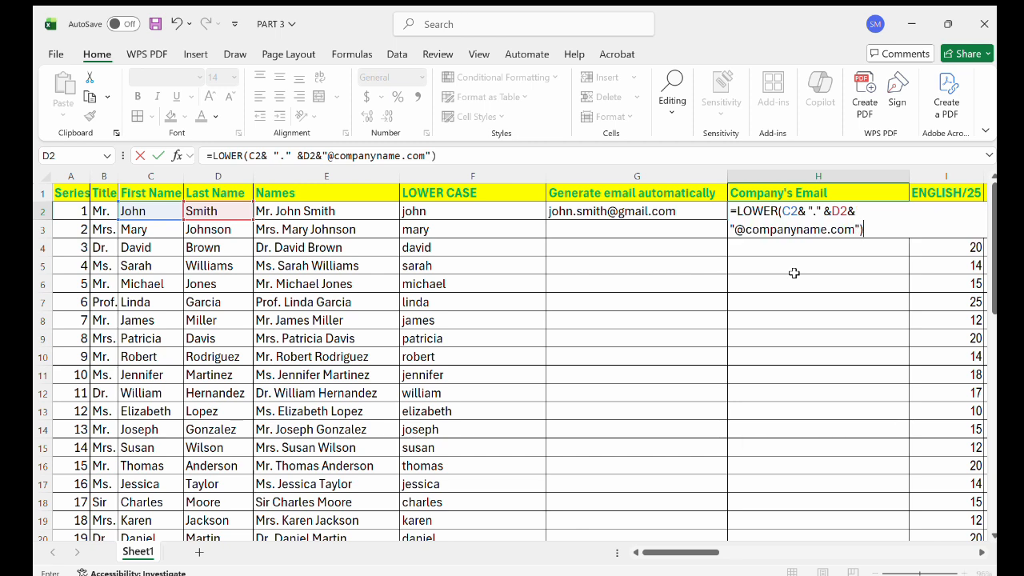
pyautogui.press('Return')
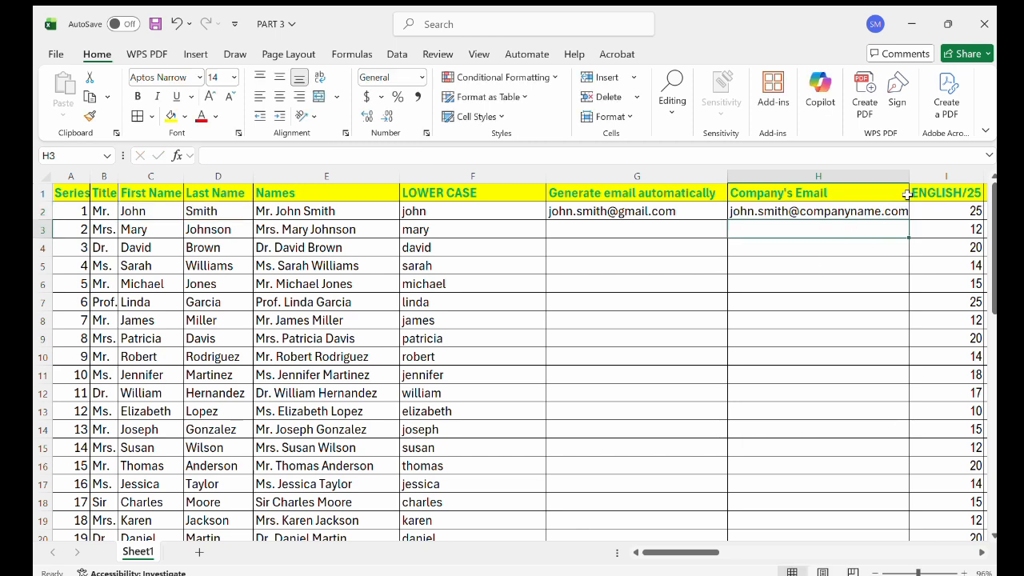
pyautogui.moveTo(910, 181); pyautogui.dragTo(919, 176)
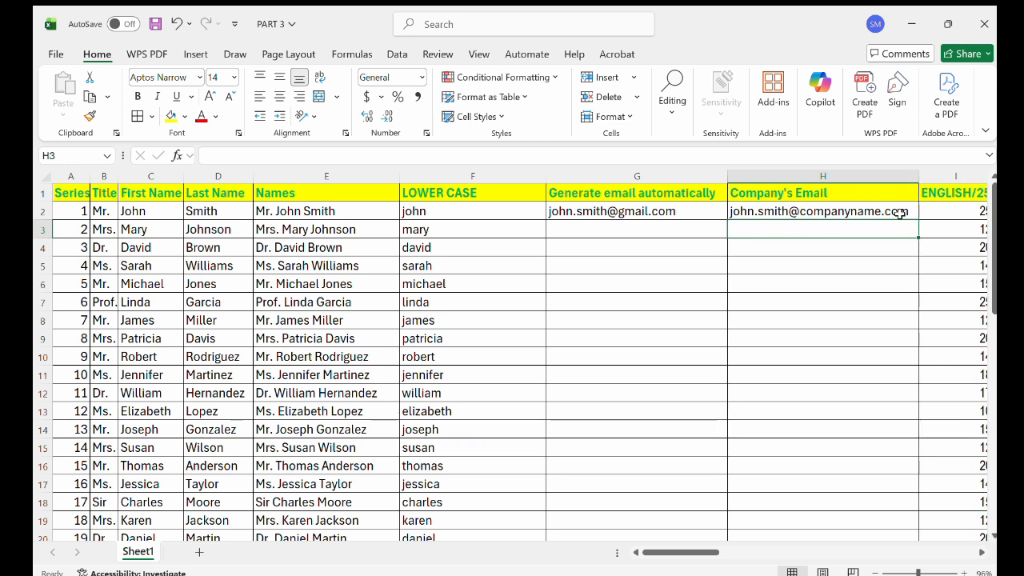
pyautogui.doubleClick(868, 215)
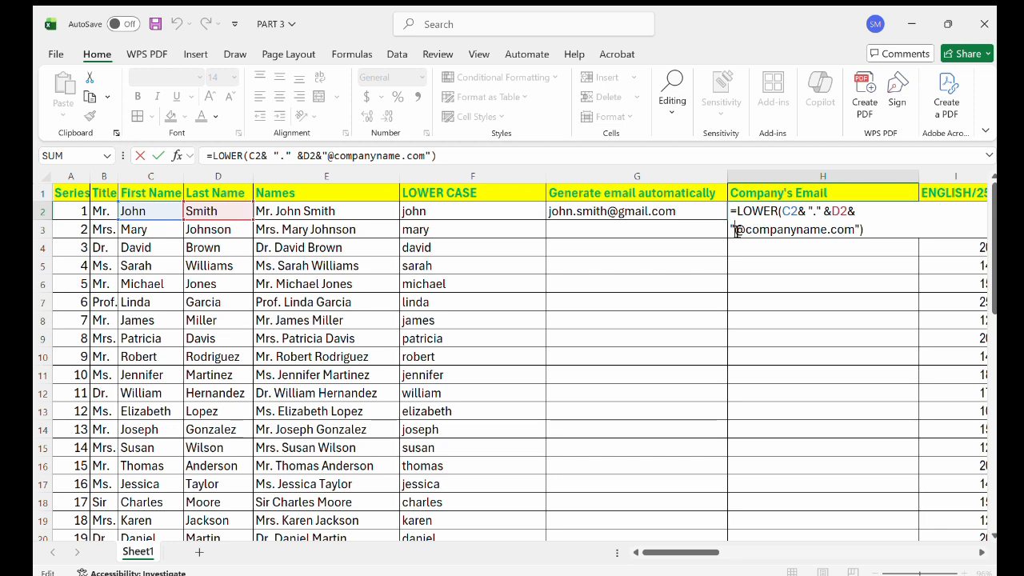
pyautogui.write('1')
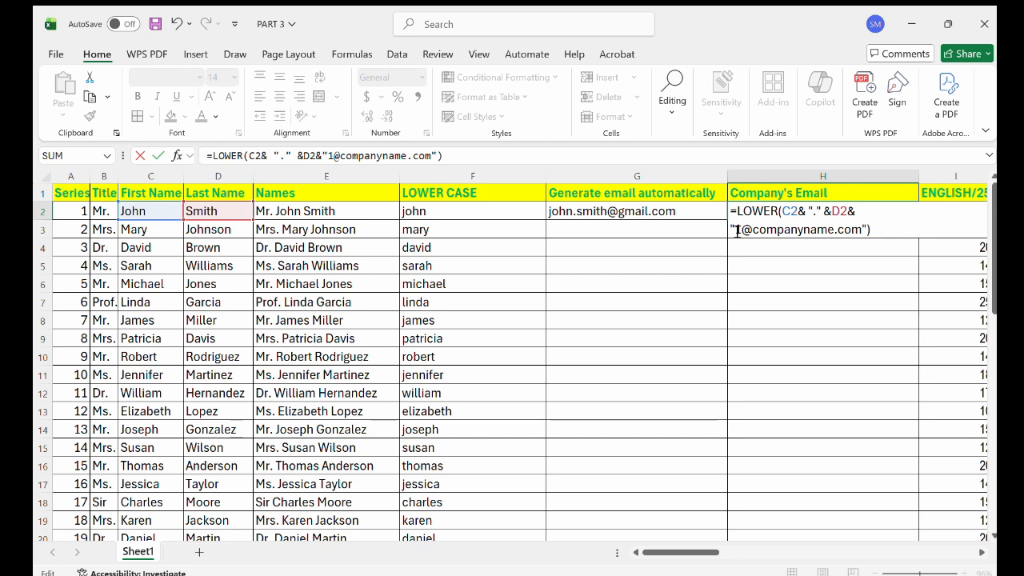
pyautogui.write('6')
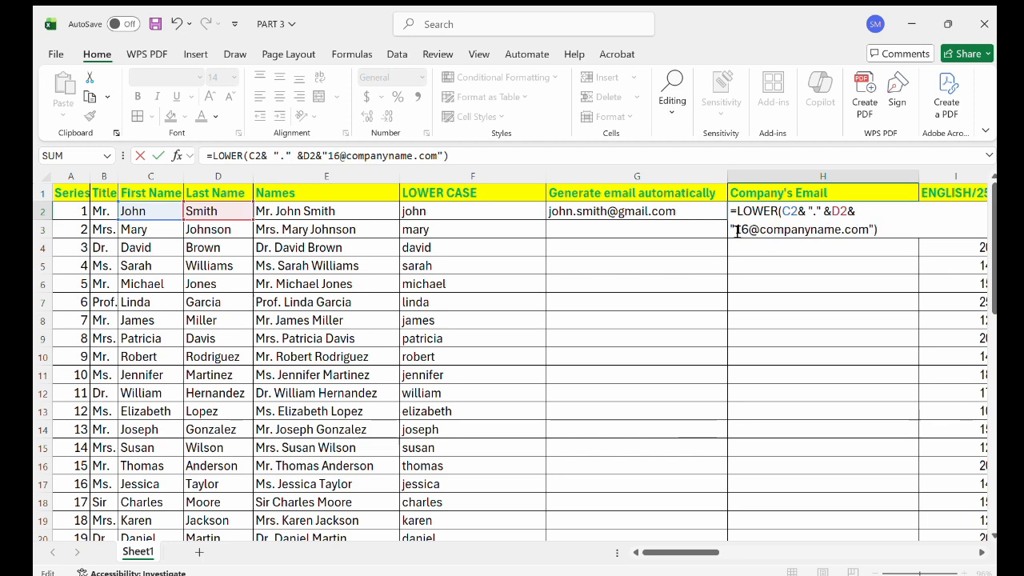
pyautogui.press('Return')
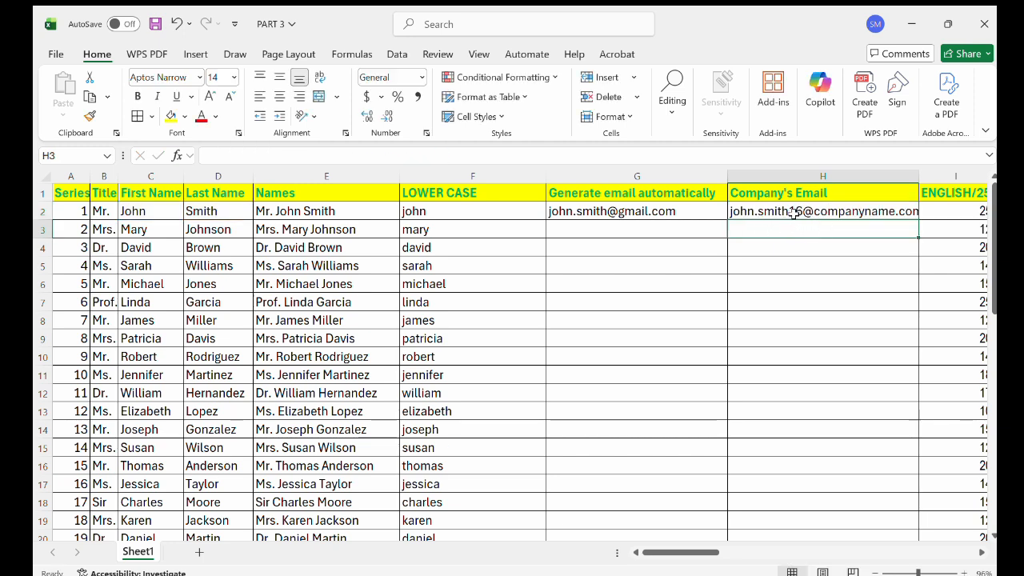
pyautogui.doubleClick(616, 212)
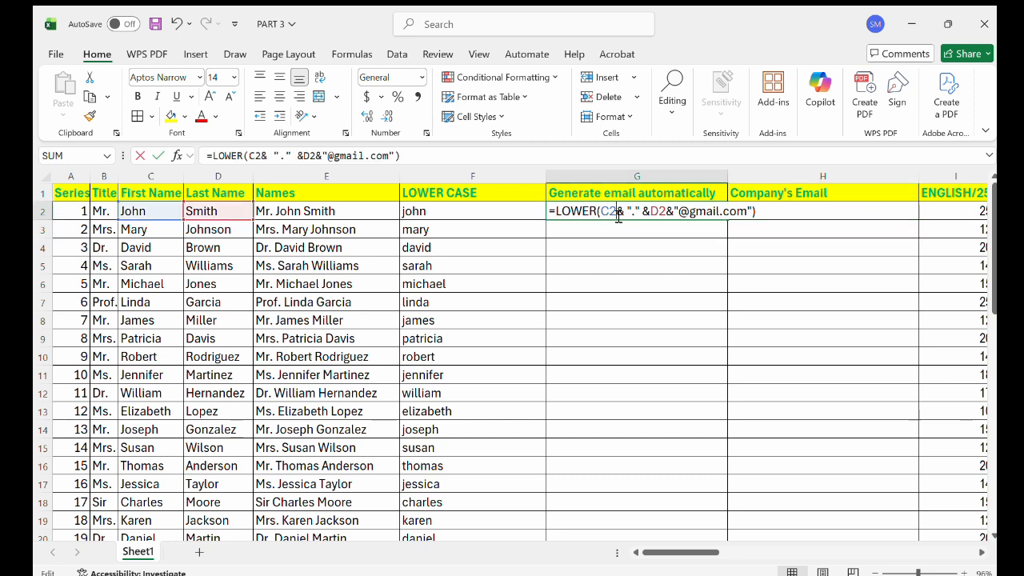
pyautogui.click(683, 215)
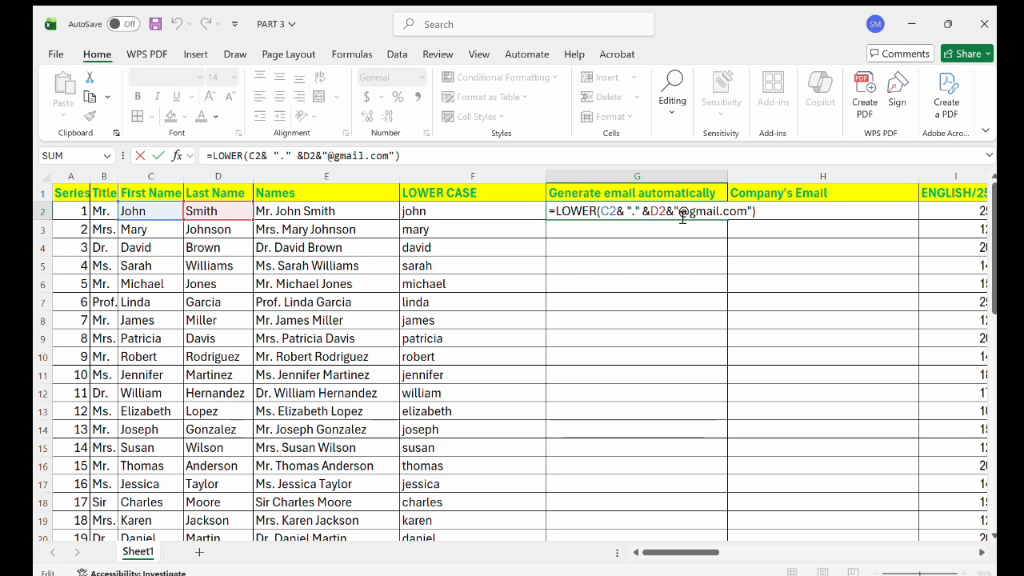
pyautogui.write('23')
pyautogui.press('Return')
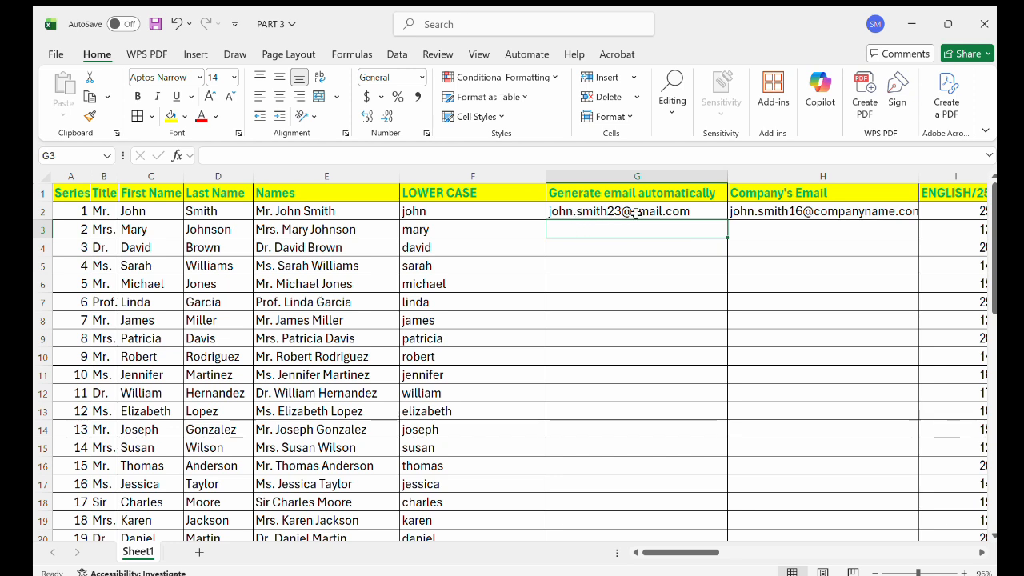
pyautogui.doubleClick(706, 213)
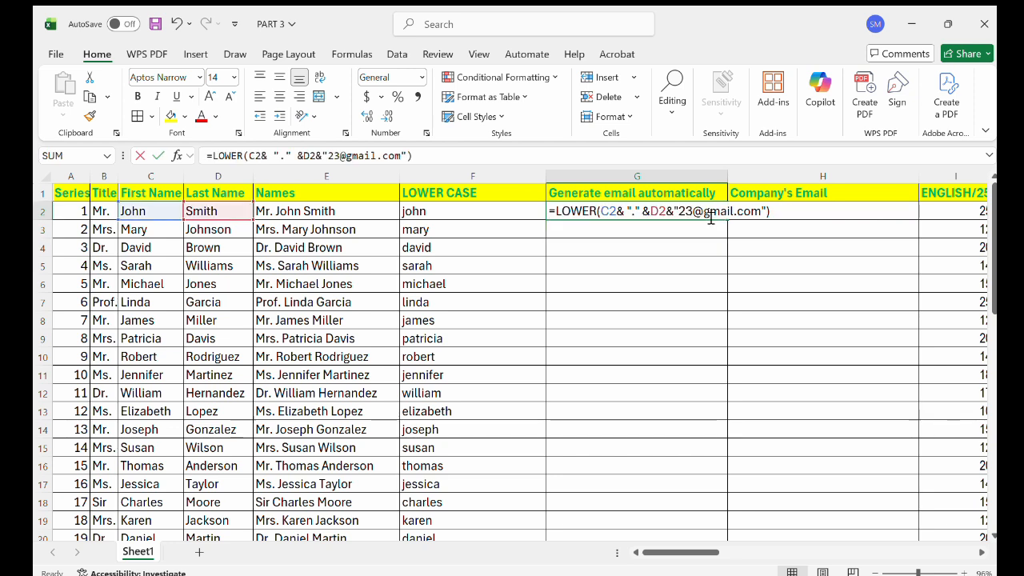
pyautogui.click(703, 234)
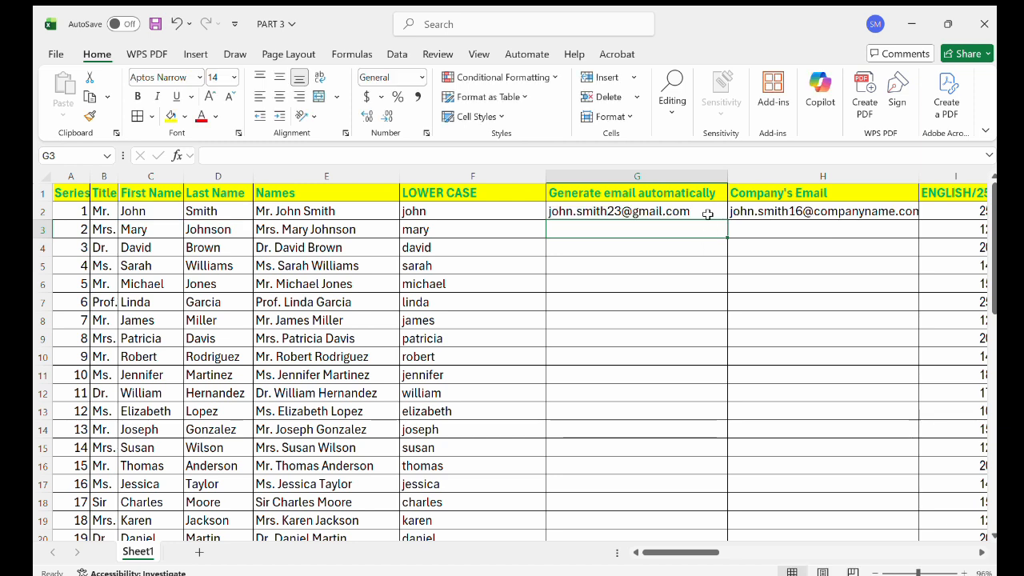
# - Fill the G2 Gmail formula down to the last student row and check the generated addresses
pyautogui.click(709, 213)
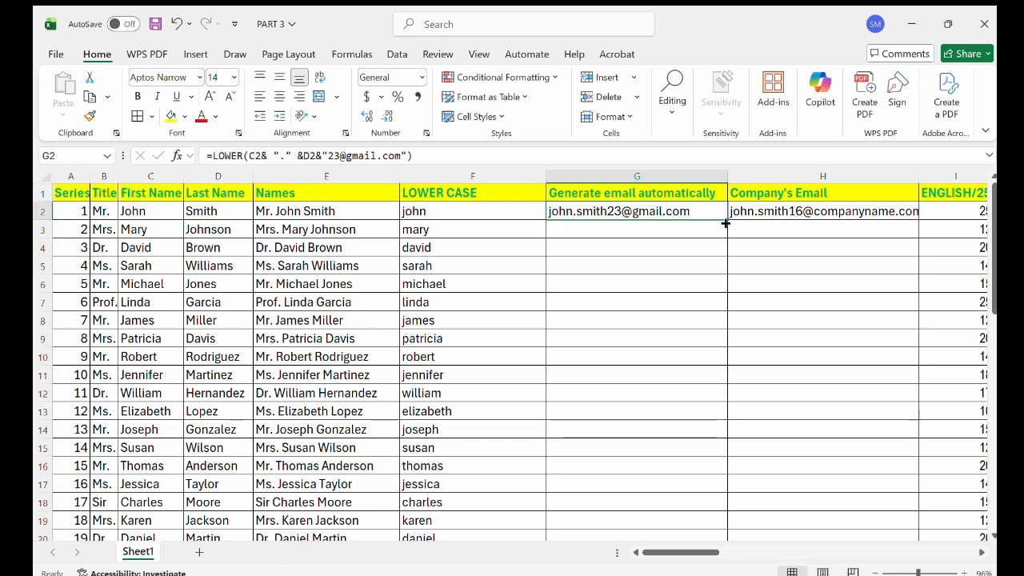
pyautogui.doubleClick(727, 219)
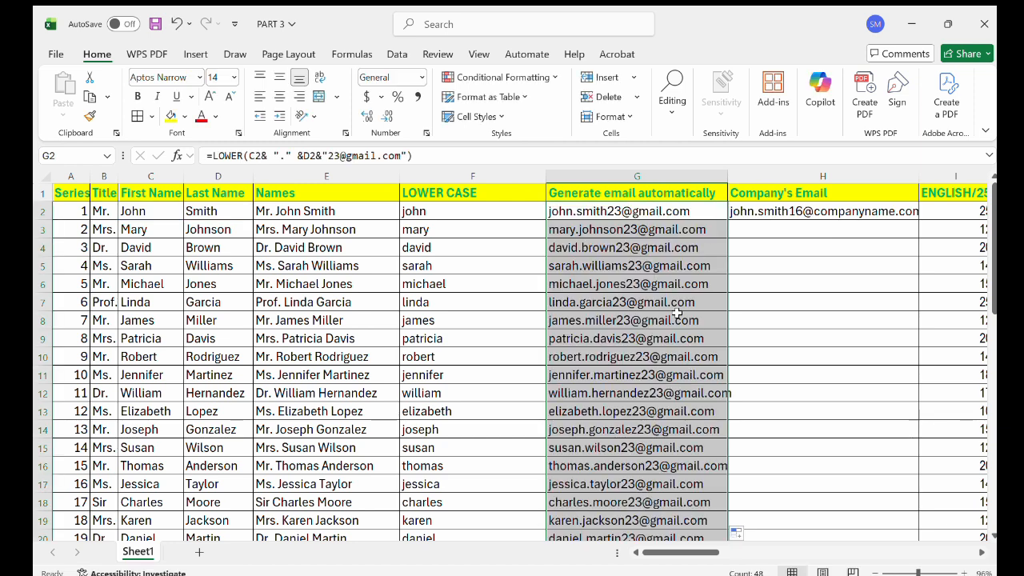
pyautogui.scroll(-2, 676, 312)
pyautogui.scroll(-5, 676, 312)
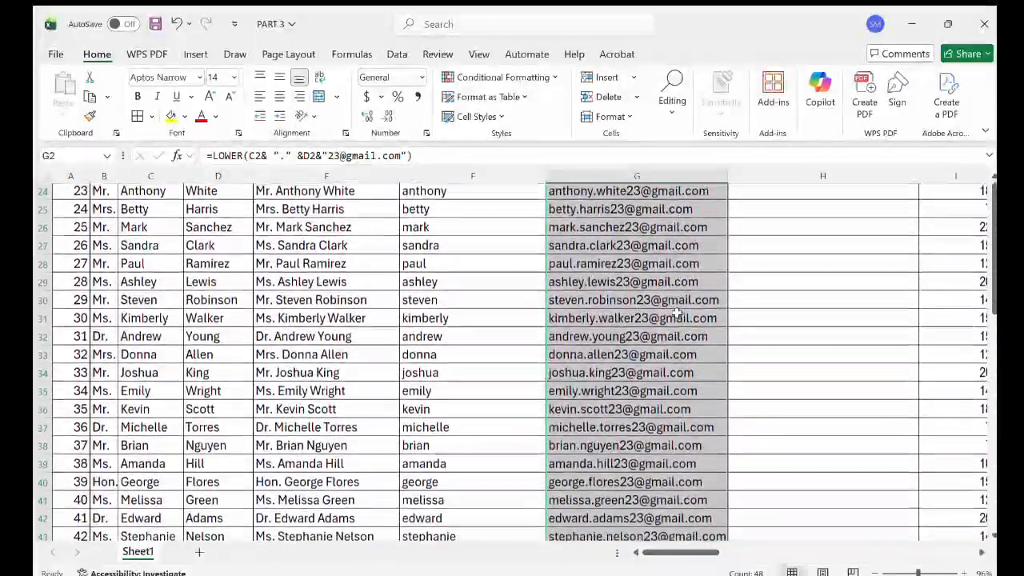
pyautogui.scroll(-6, 621, 405)
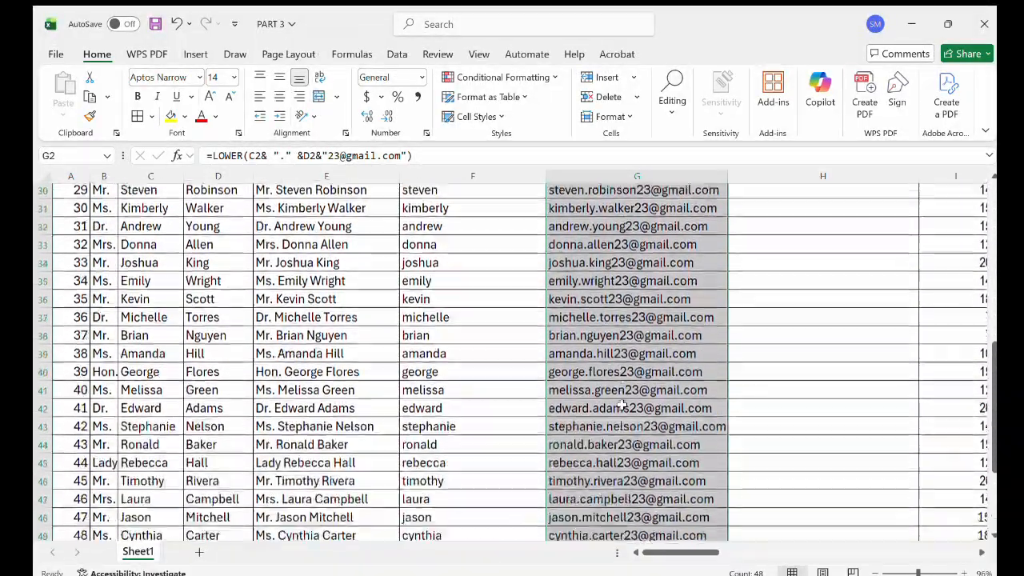
pyautogui.scroll(13, 622, 405)
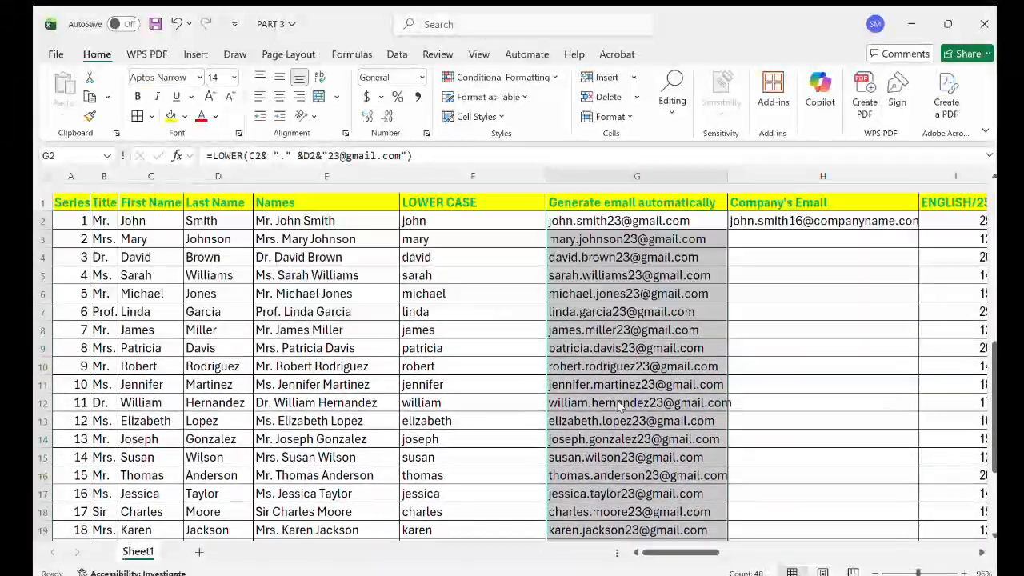
# - Widen the Company's Email column slightly and fill the H2 formula down to all student rows
pyautogui.moveTo(920, 178); pyautogui.dragTo(934, 180)
pyautogui.click(906, 216)
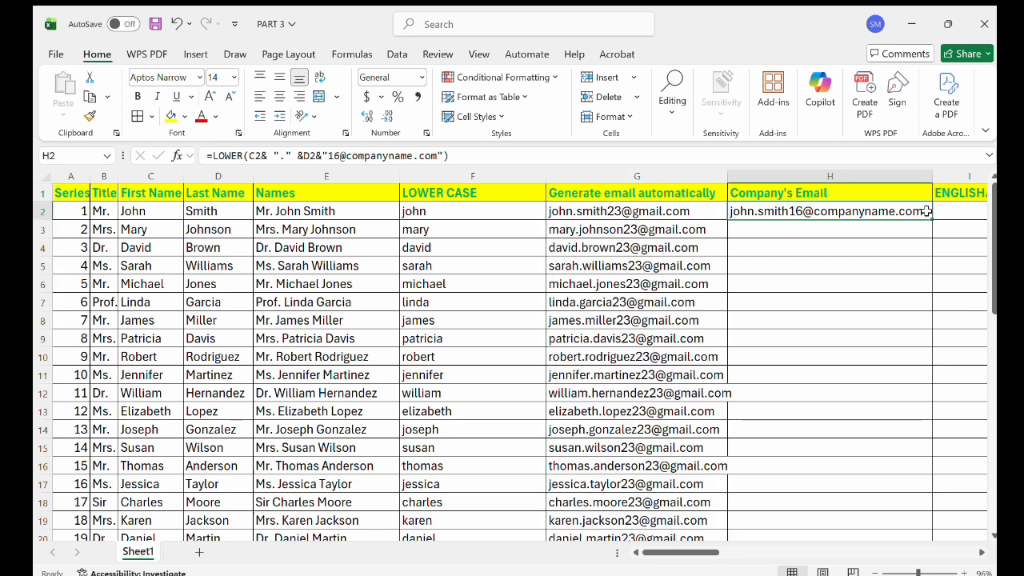
pyautogui.doubleClick(933, 216)
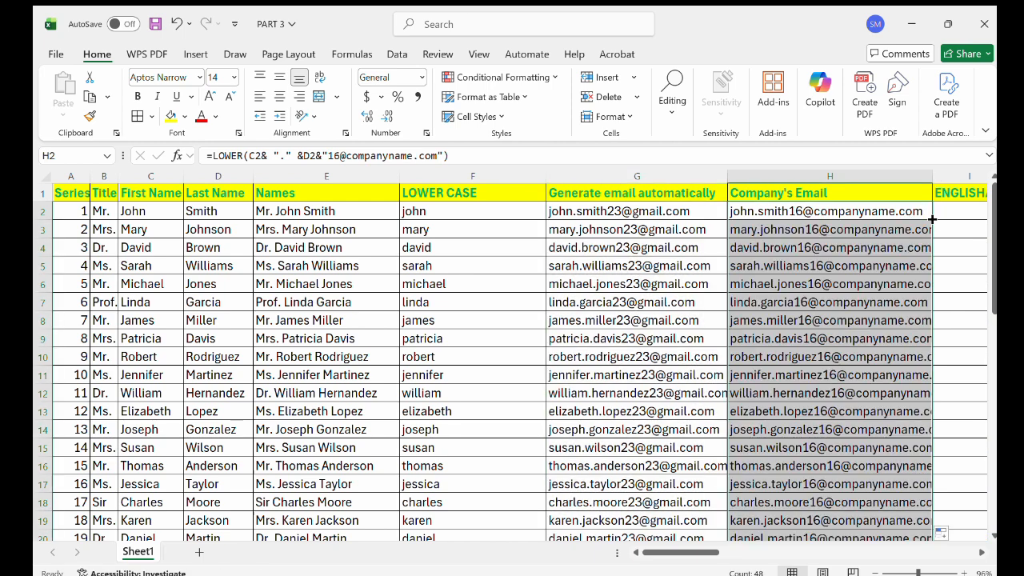
# - Examine the filled company email addresses and the score columns through to the empty Assessment column
pyautogui.hscroll(5, 824, 249)
pyautogui.scroll(1, 824, 249)
pyautogui.scroll(2, 824, 250)
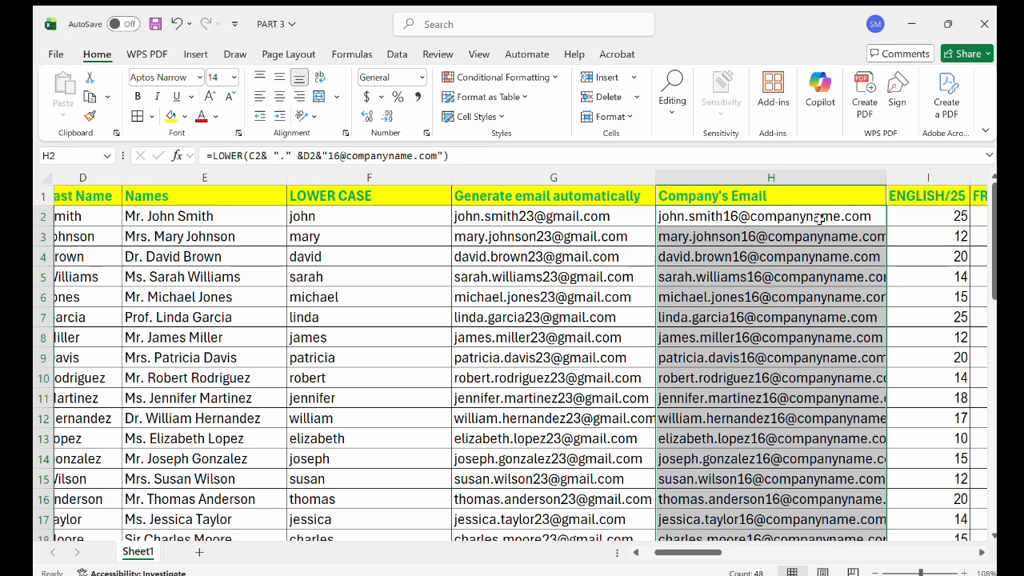
pyautogui.click(846, 218)
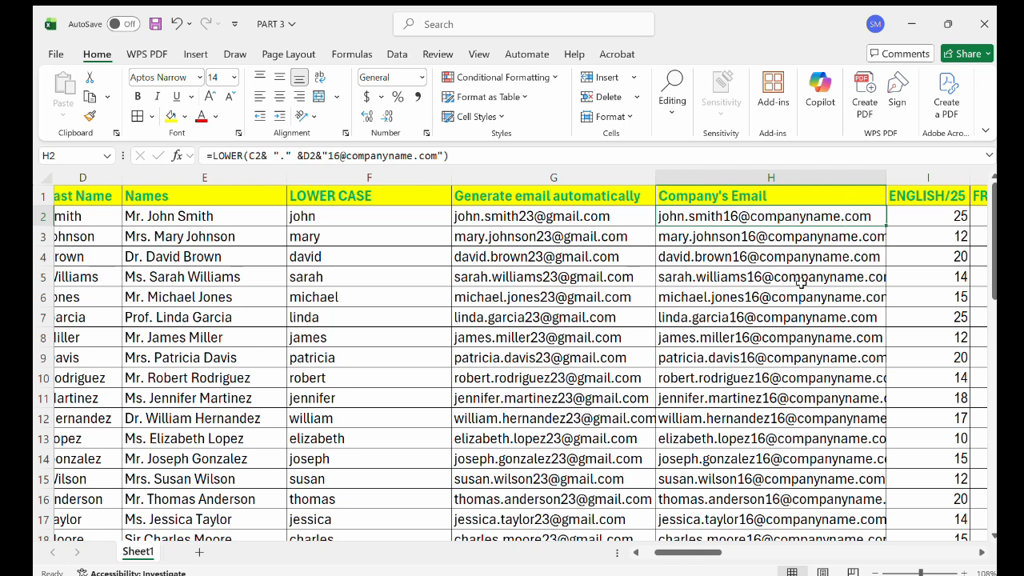
pyautogui.scroll(-2, 812, 248)
pyautogui.scroll(1, 799, 281)
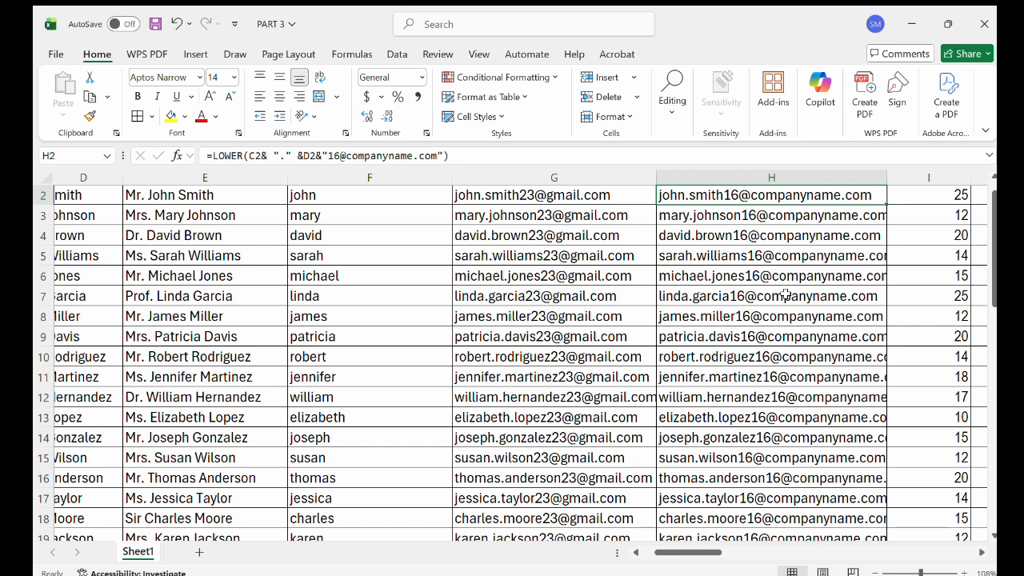
pyautogui.hscroll(1, 784, 295)
pyautogui.scroll(1, 785, 295)
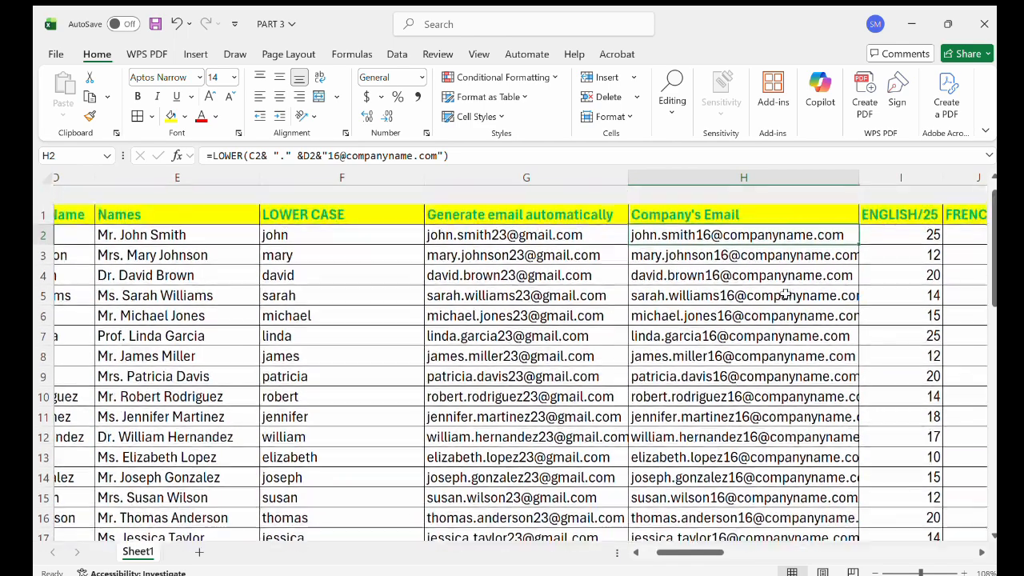
pyautogui.hscroll(1, 784, 295)
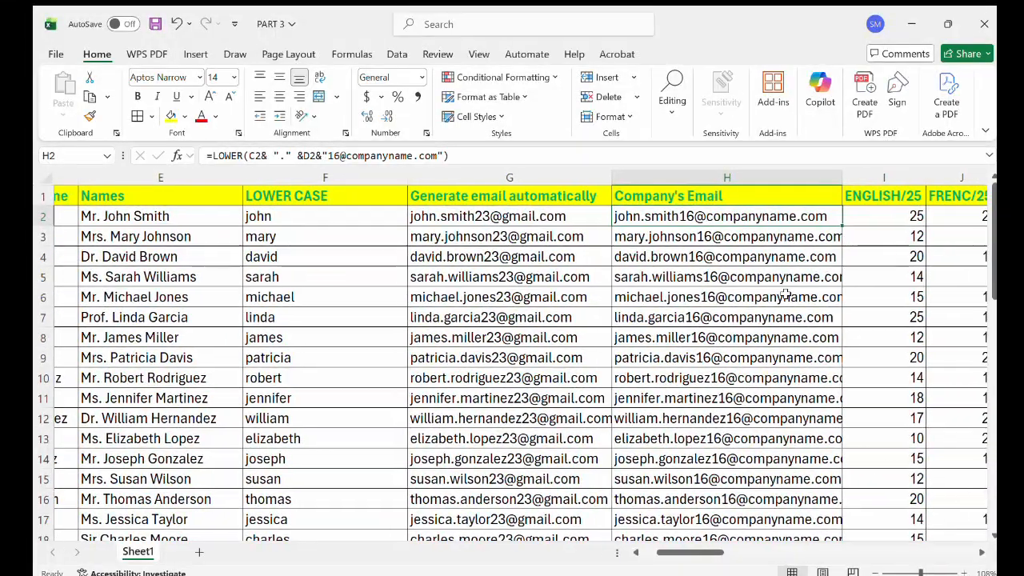
pyautogui.hscroll(4, 785, 295)
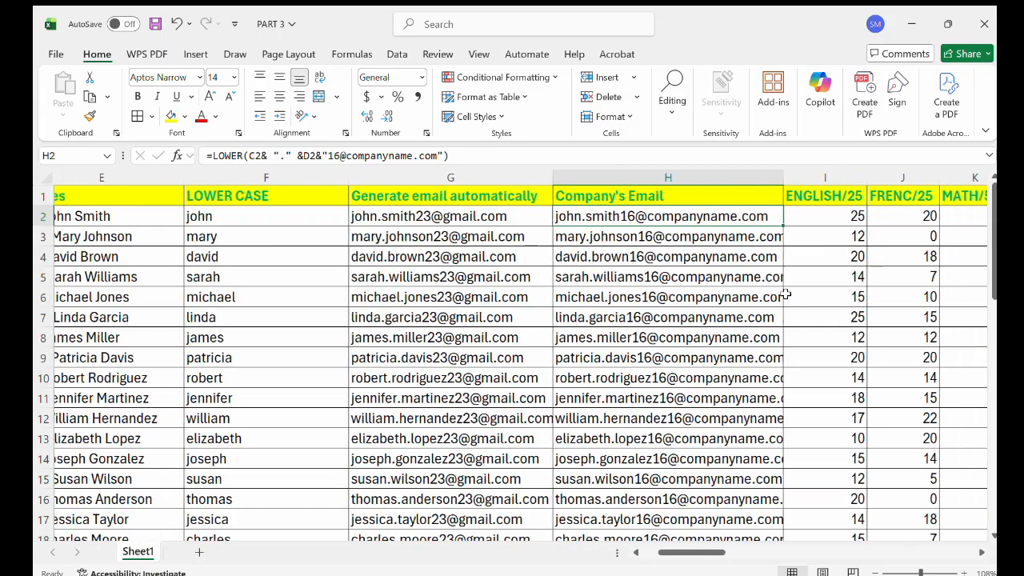
pyautogui.hscroll(10, 785, 296)
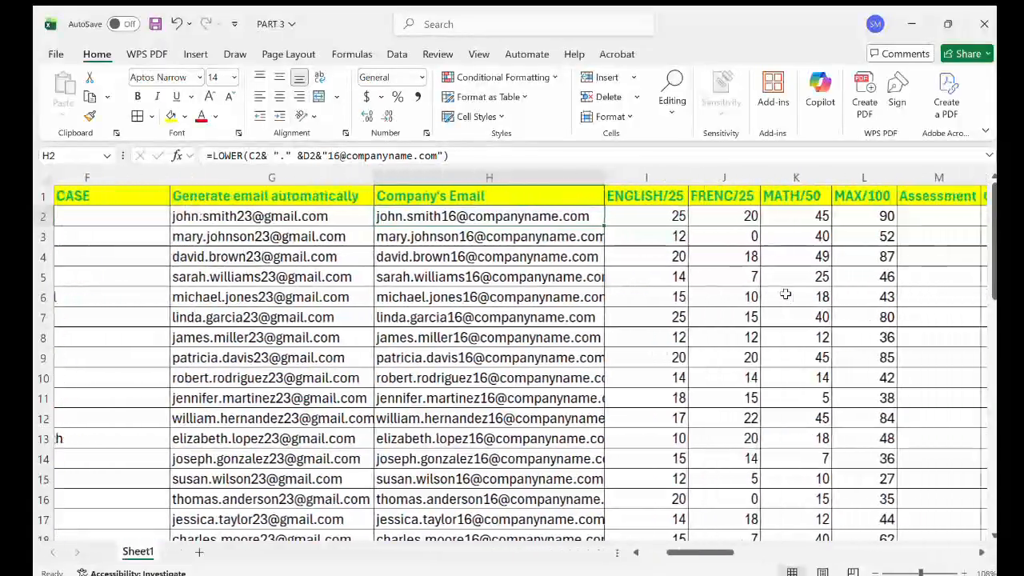
pyautogui.hscroll(1, 785, 294)
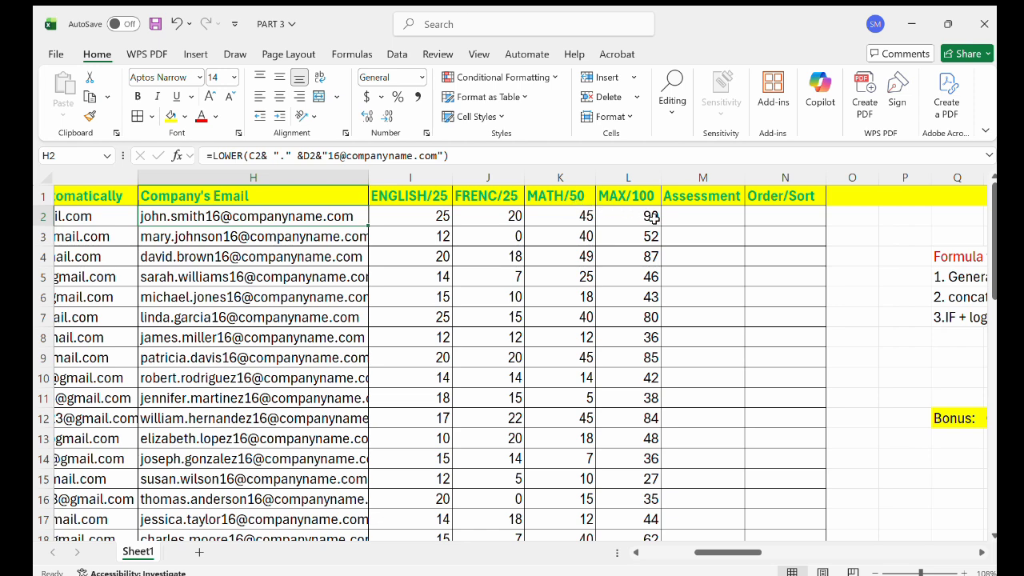
pyautogui.click(700, 216)
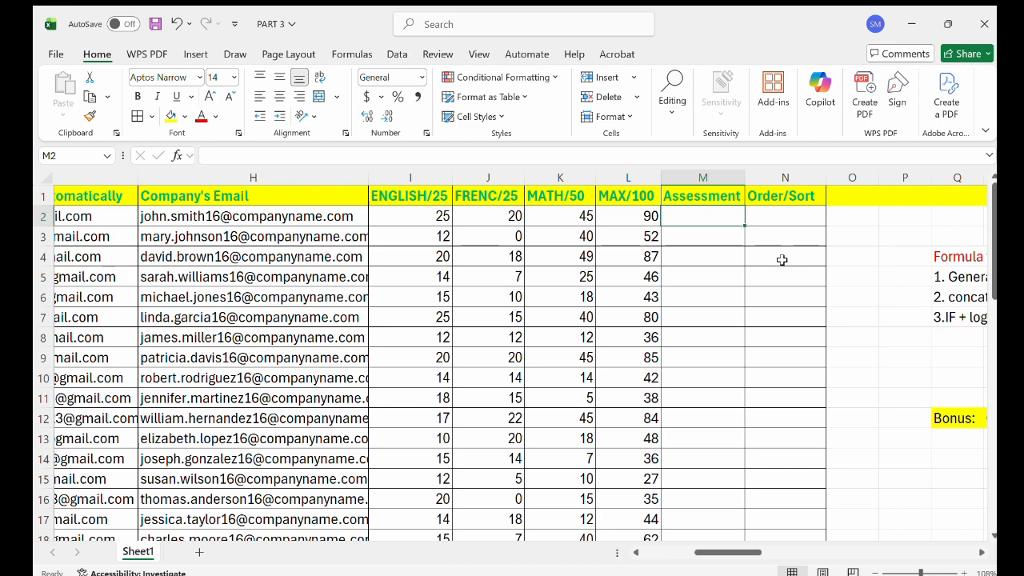
# - Enter the grade label Distinction in R8, below the IF + logical test note
pyautogui.hscroll(3, 715, 258)
pyautogui.hscroll(2, 781, 259)
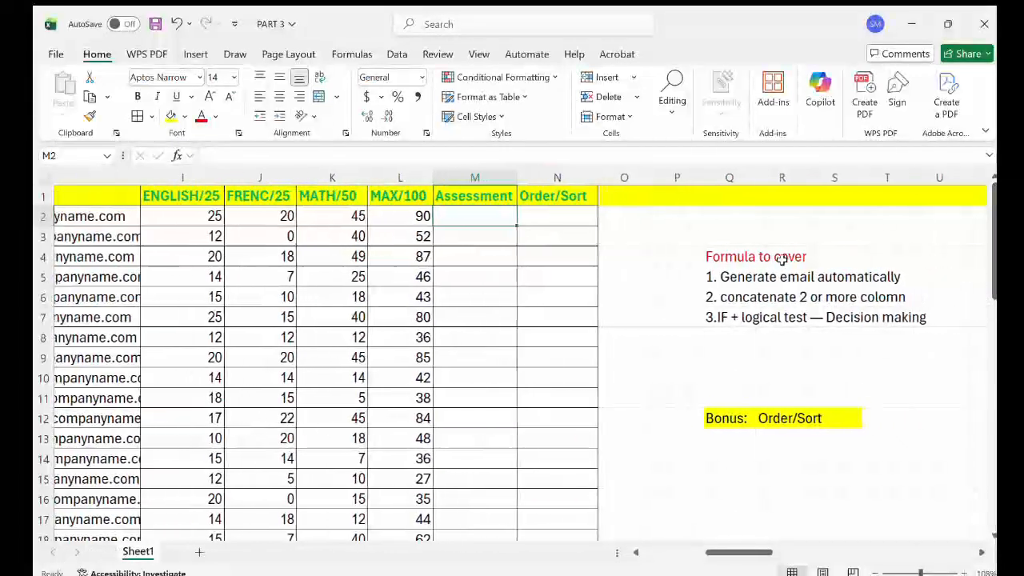
pyautogui.doubleClick(780, 337)
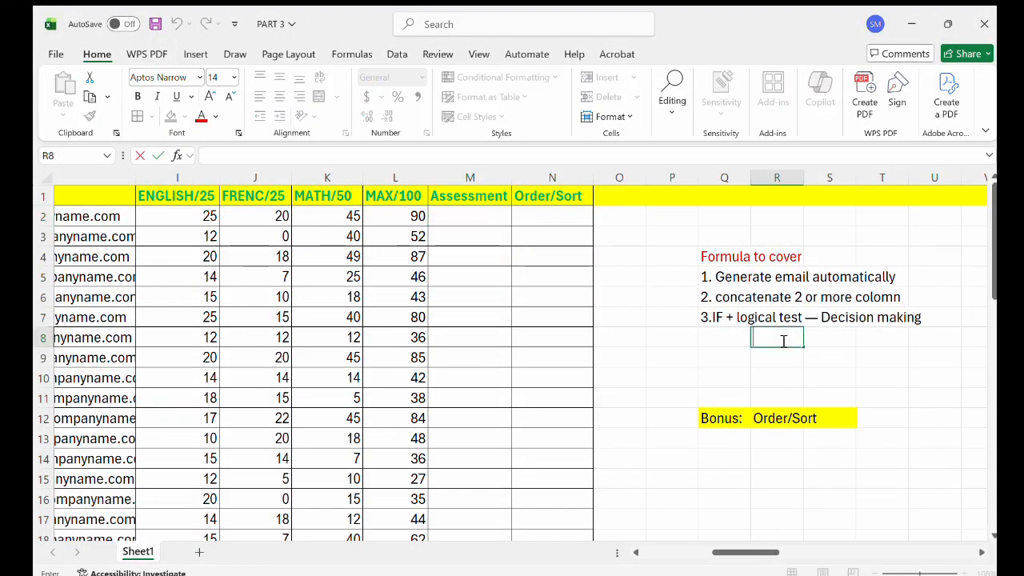
pyautogui.write('Disti')
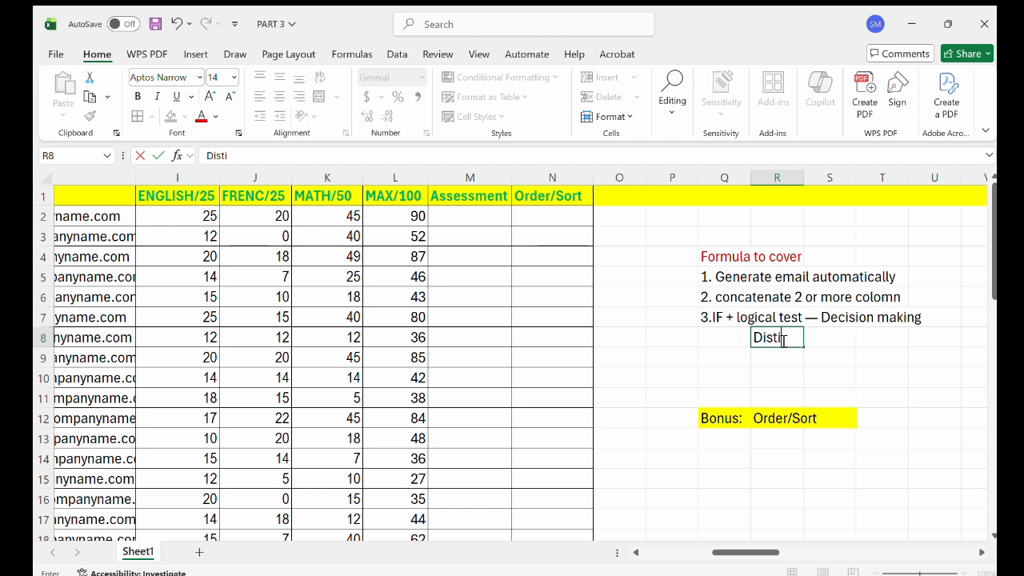
pyautogui.write('nction')
pyautogui.press('Return')
pyautogui.doubleClick(780, 339)
pyautogui.press('Return')
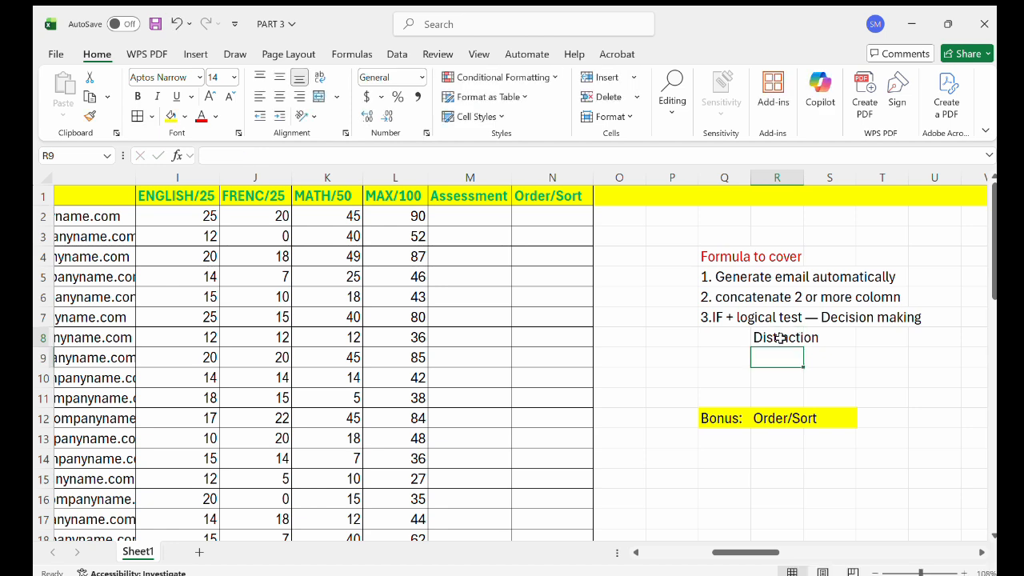
# - Add the grade labels Credit, Pass and Fail in R9 to R11, below Distinction
pyautogui.write('C')
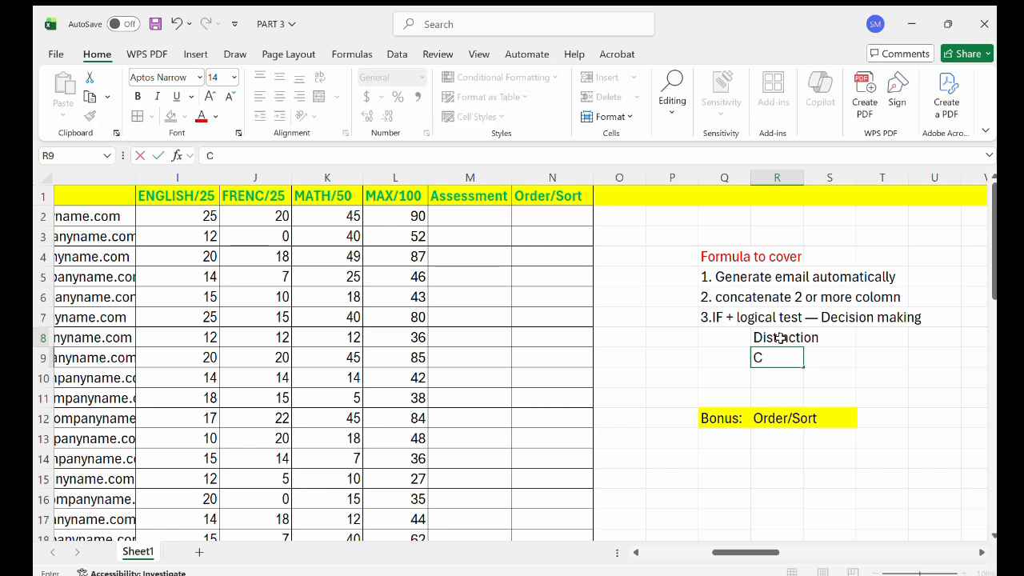
pyautogui.write('redit')
pyautogui.press('Return')
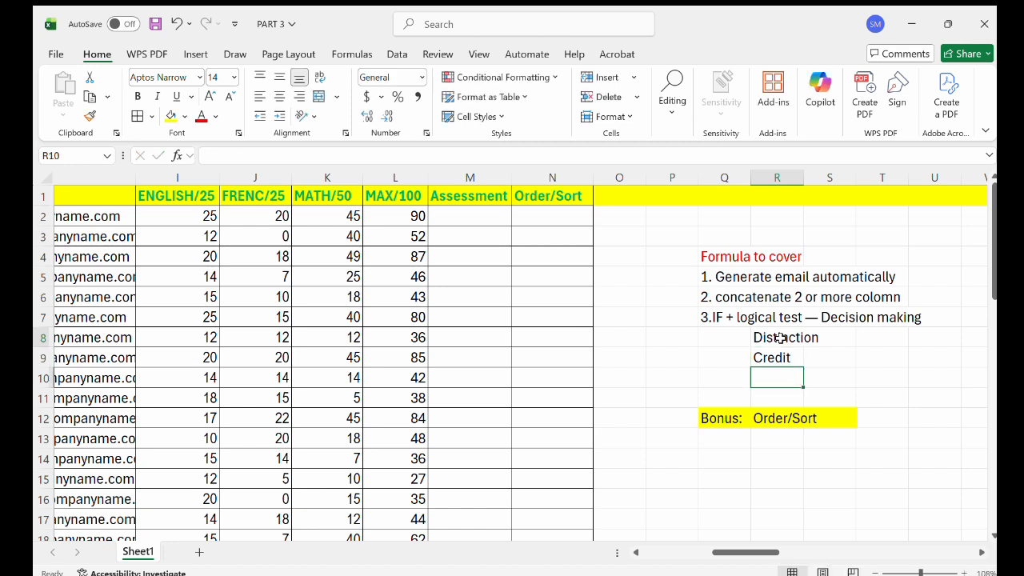
pyautogui.write('Pass')
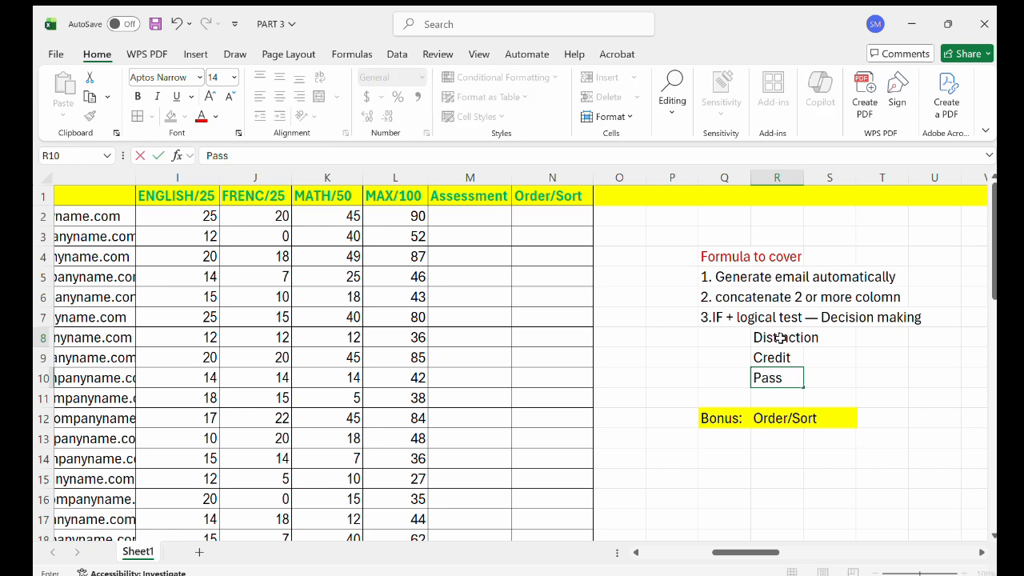
pyautogui.press('Return')
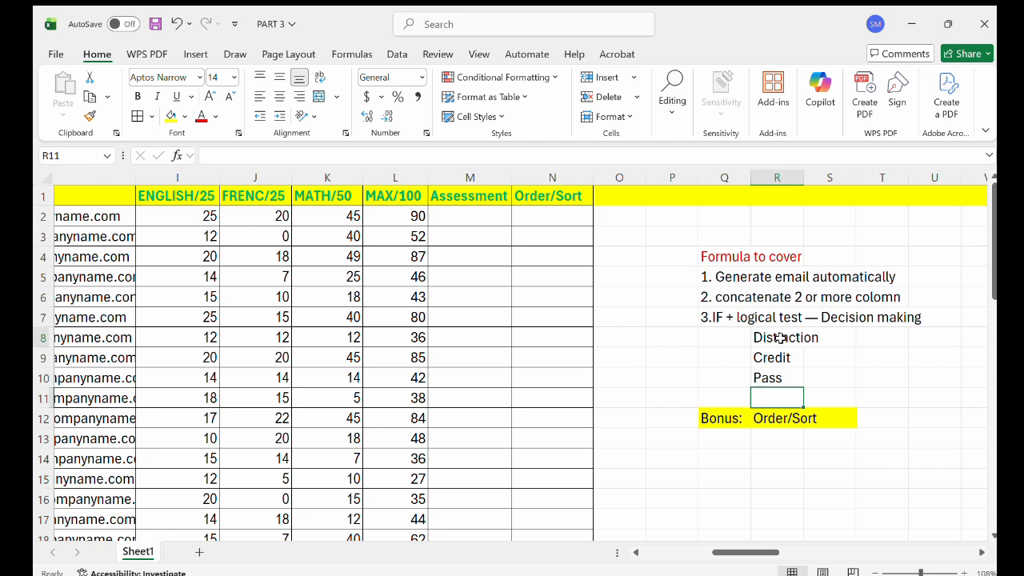
pyautogui.write('Fail')
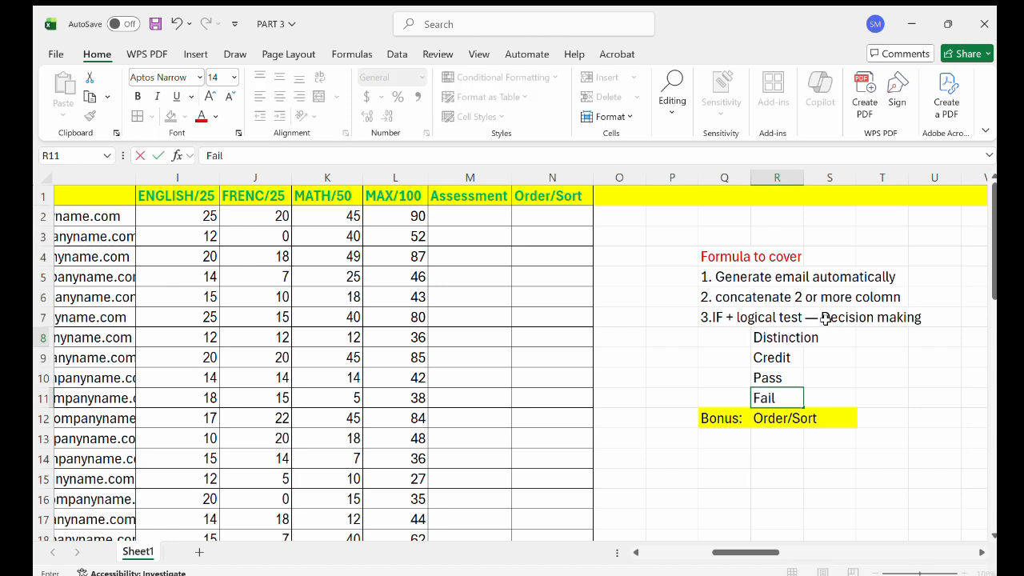
pyautogui.doubleClick(812, 341)
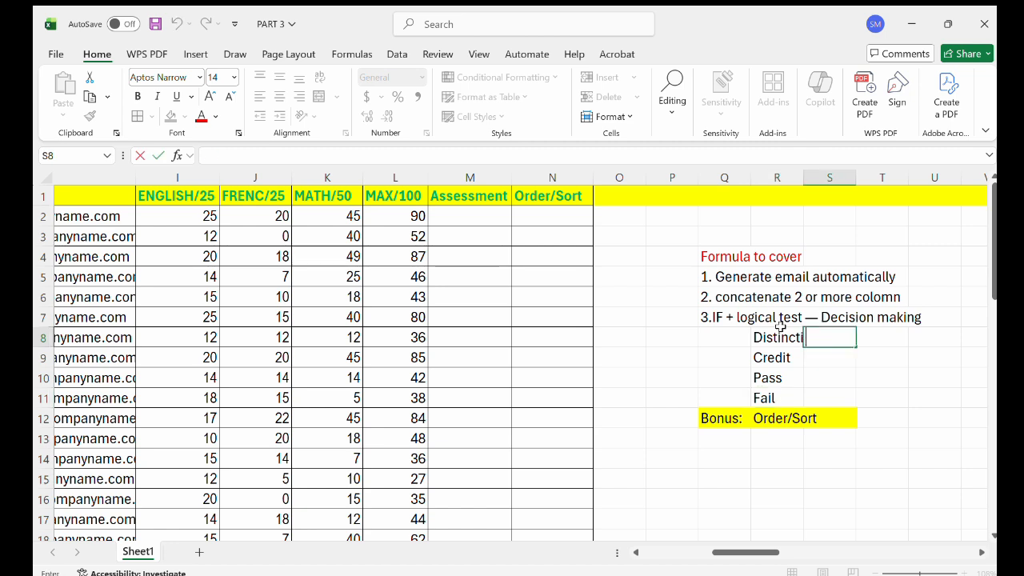
pyautogui.click(774, 336)
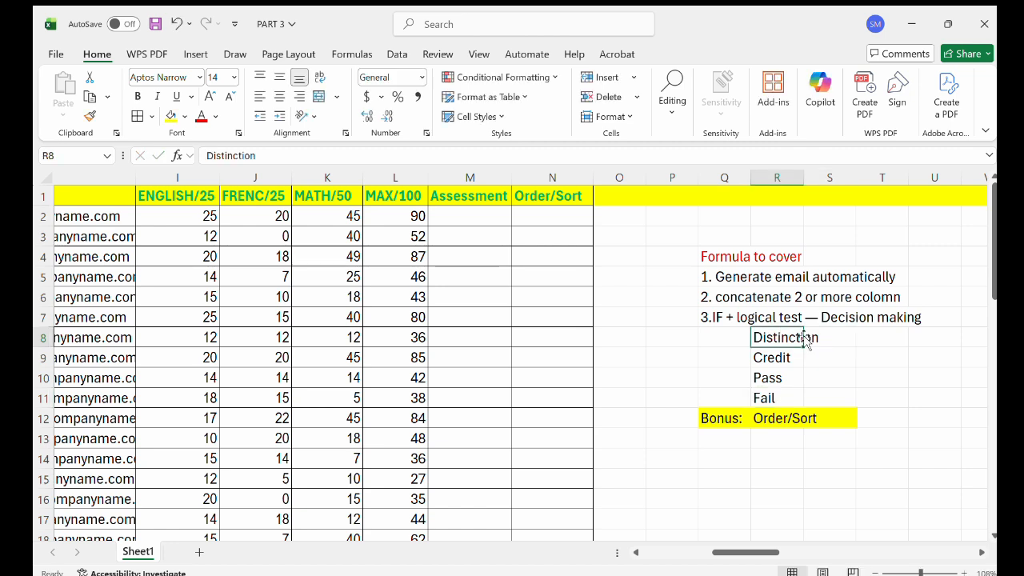
pyautogui.moveTo(805, 344); pyautogui.dragTo(861, 345)
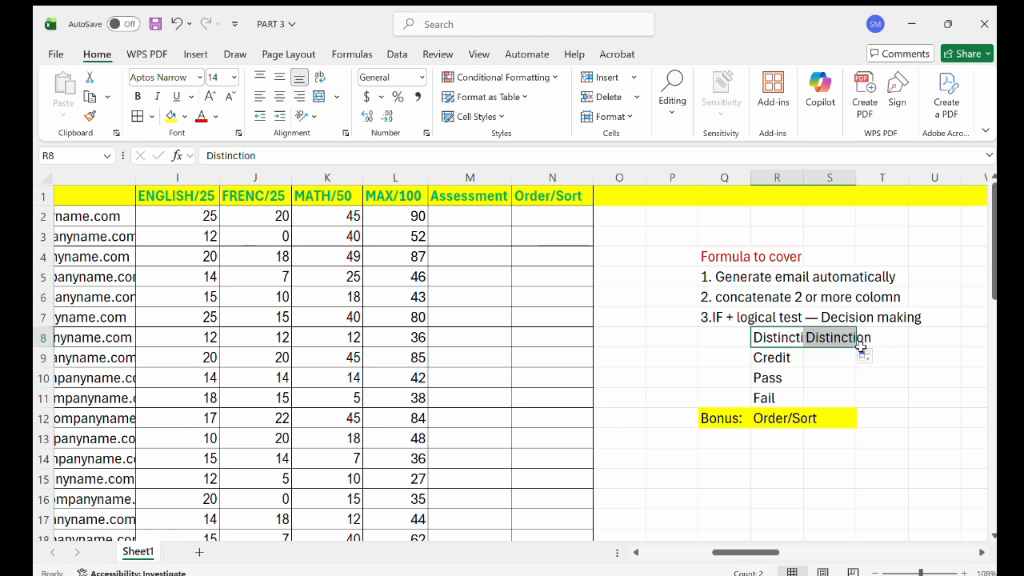
pyautogui.hotkey('ctrl', 'z')
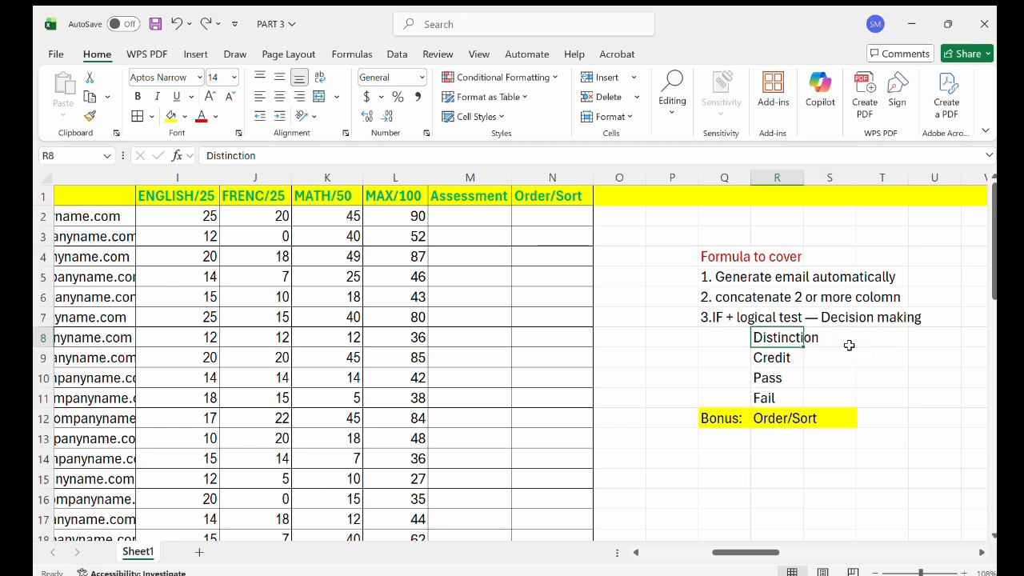
# - Extend the Distinction label in R8 to read "Distinction above 80"
pyautogui.doubleClick(788, 337)
pyautogui.press('Right')
pyautogui.press('Right')
pyautogui.press('Right')
pyautogui.press('Right')
pyautogui.press('Right')
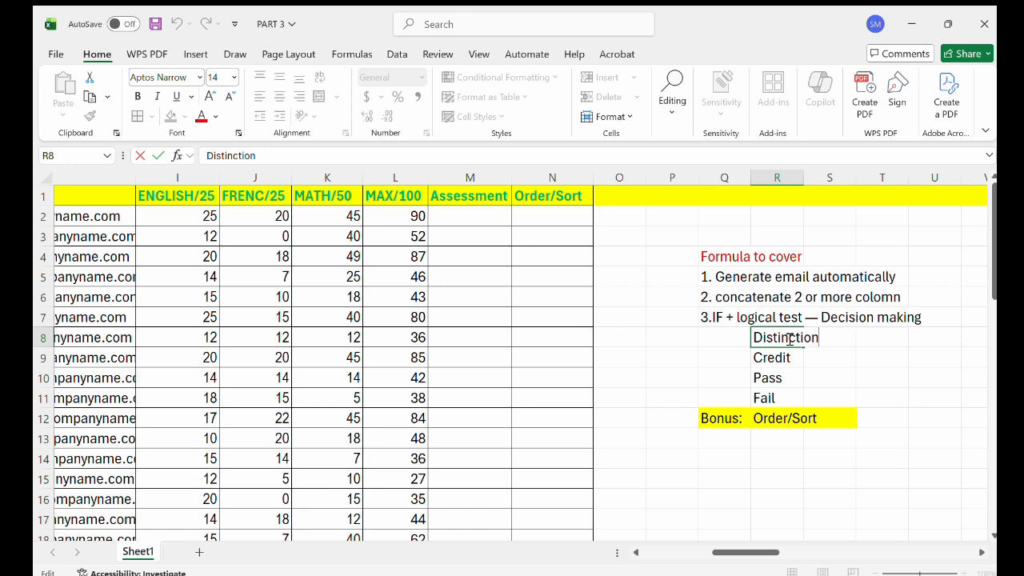
pyautogui.write('above 80')
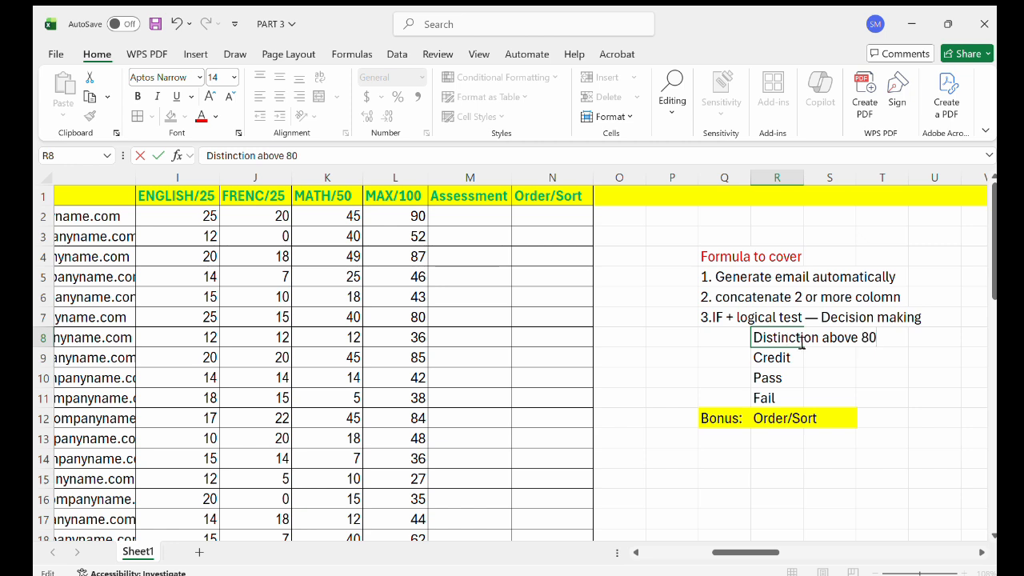
# - Extend the Credit label in R9 to read "Credit Above or equal 60"
pyautogui.doubleClick(798, 357)
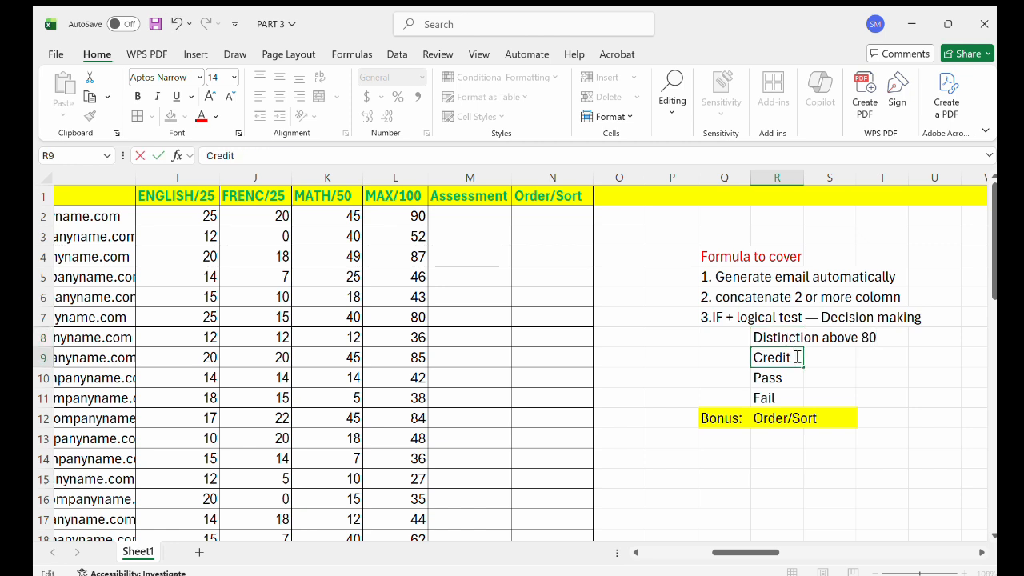
pyautogui.write('Above')
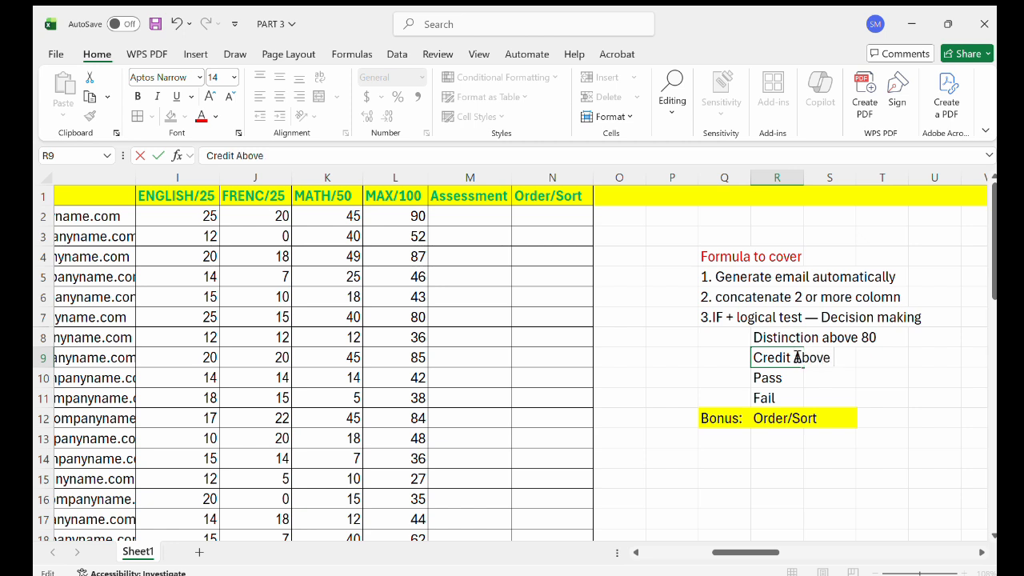
pyautogui.write(' 60')
pyautogui.click(832, 358)
pyautogui.write('or equal')
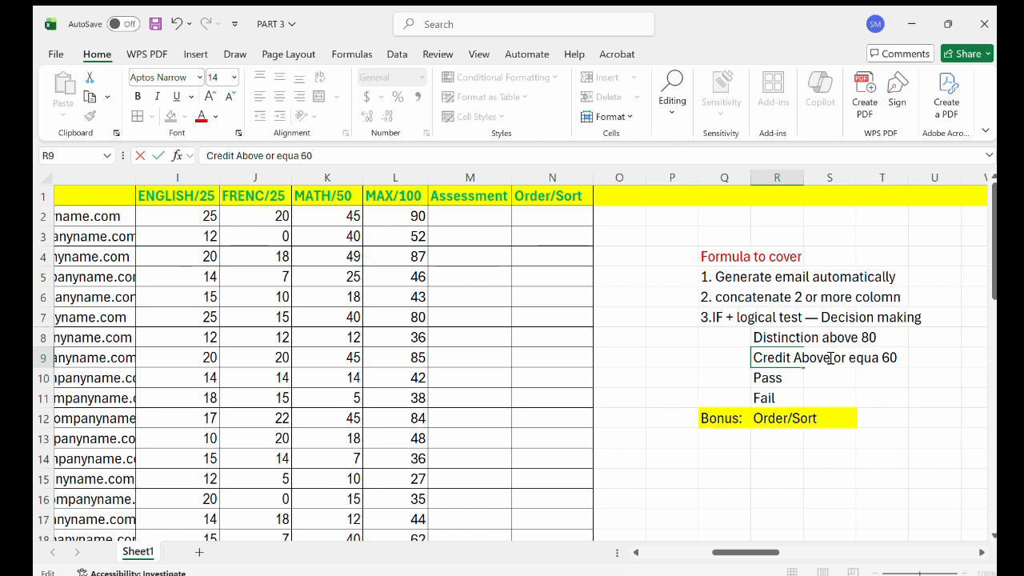
# - Reword the threshold label in R8 to "Distinction above or equal 80"
pyautogui.doubleClick(861, 340)
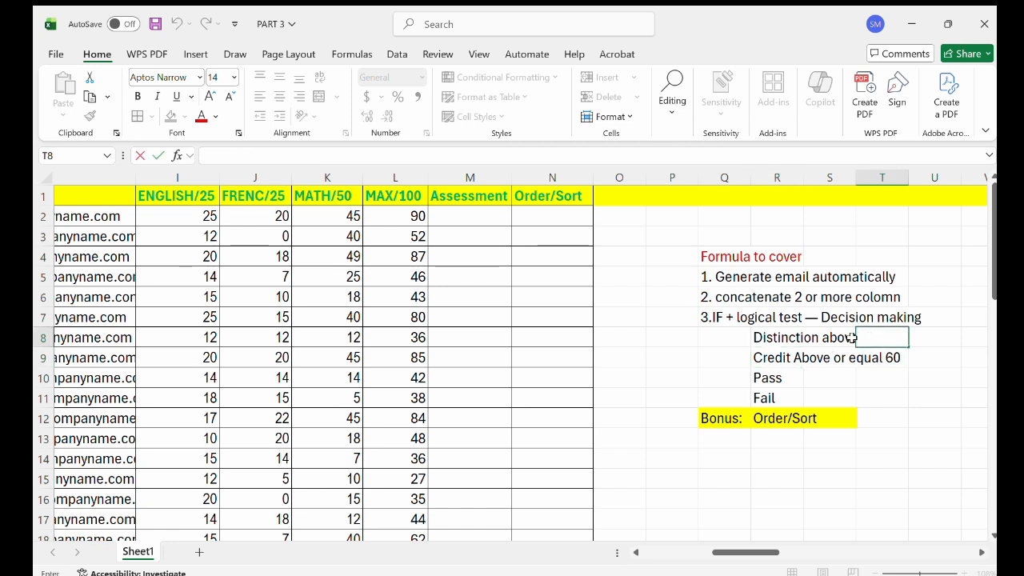
pyautogui.click(854, 339)
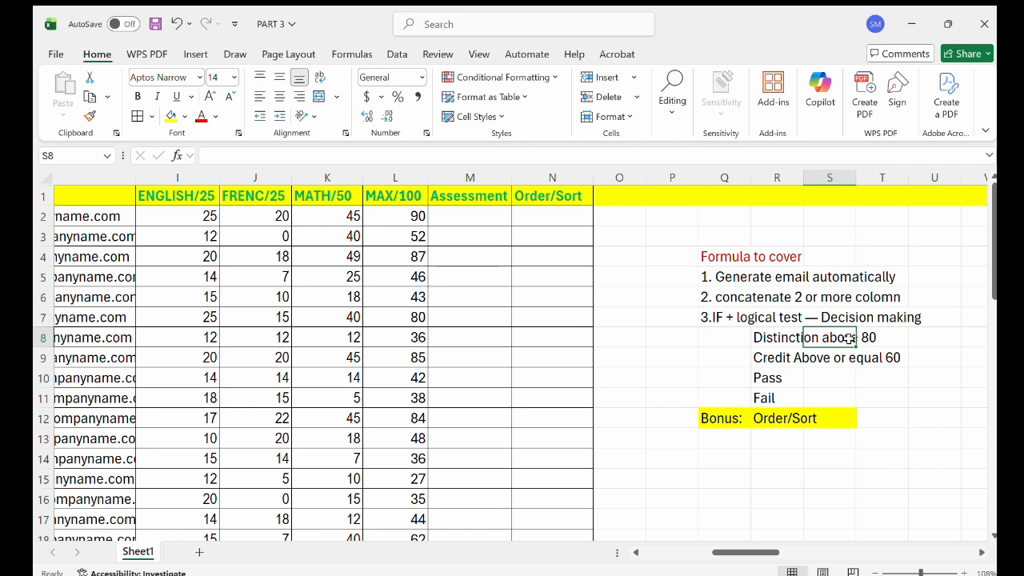
pyautogui.press('Right')
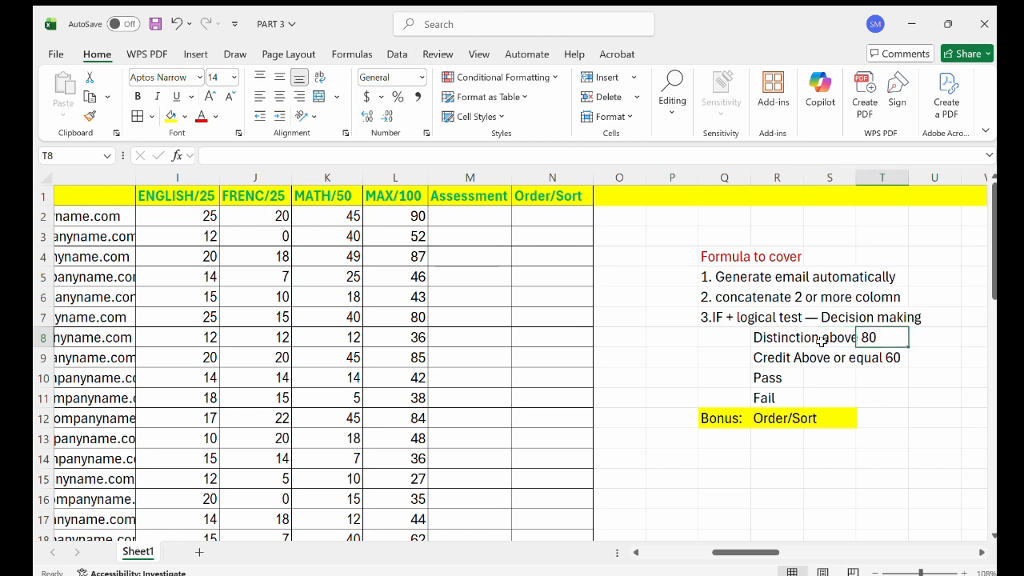
pyautogui.doubleClick(825, 344)
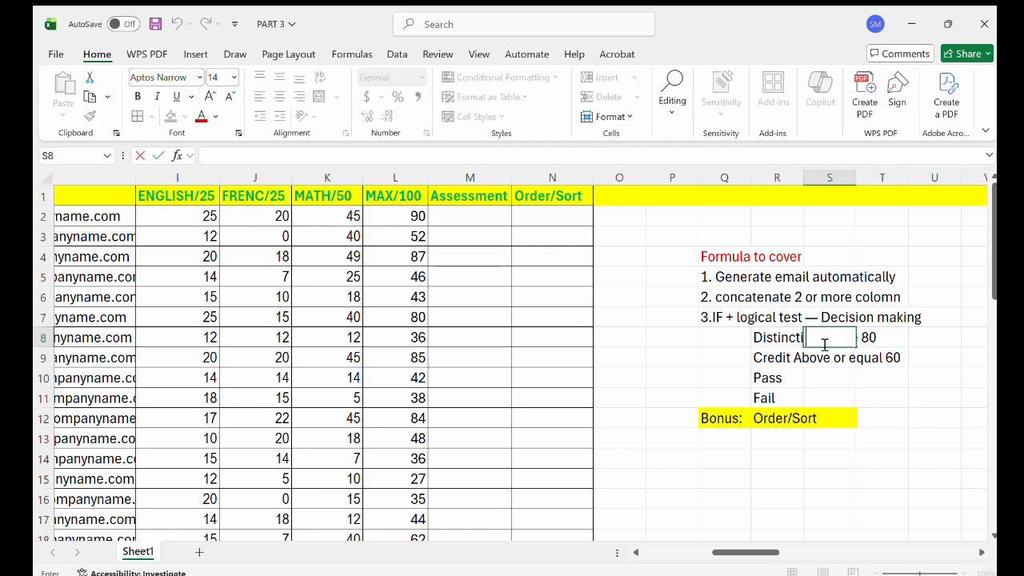
pyautogui.click(796, 339)
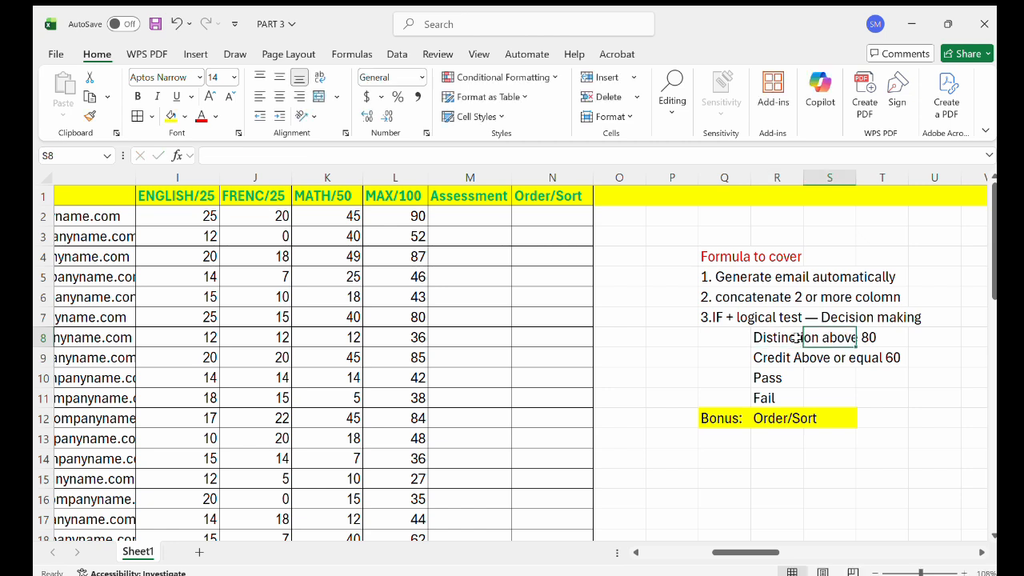
pyautogui.doubleClick(798, 339)
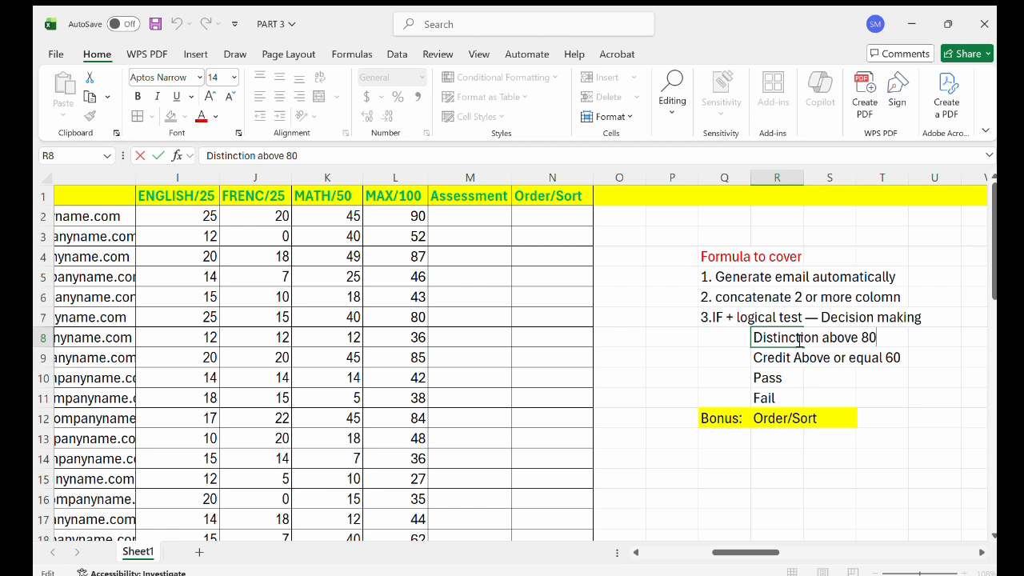
pyautogui.press('Left')
pyautogui.write('or ')
pyautogui.write('ea')
pyautogui.write('qual')
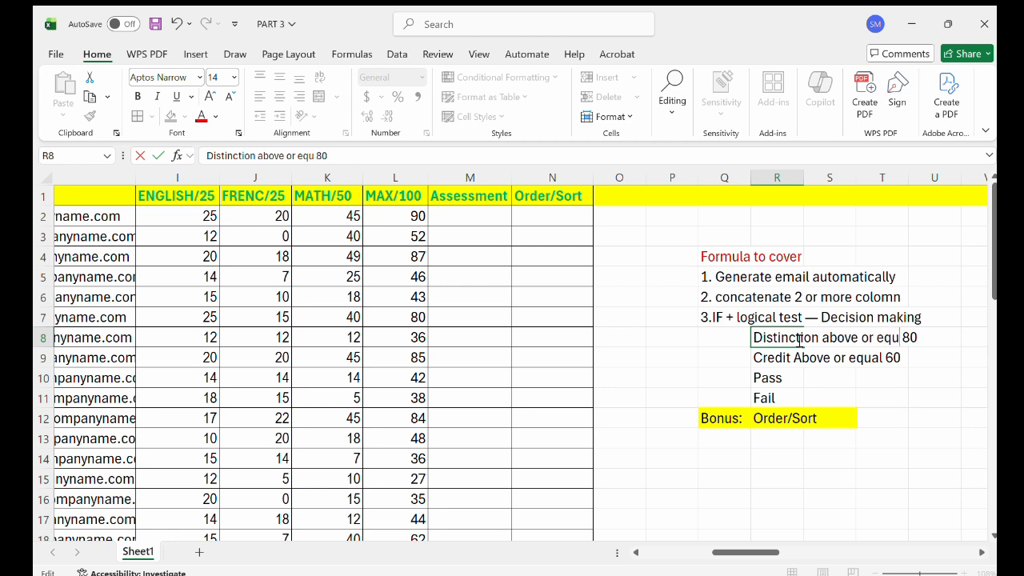
# - Extend the Pass label in R10 to read "Pass above or equal 50"
pyautogui.click(776, 379)
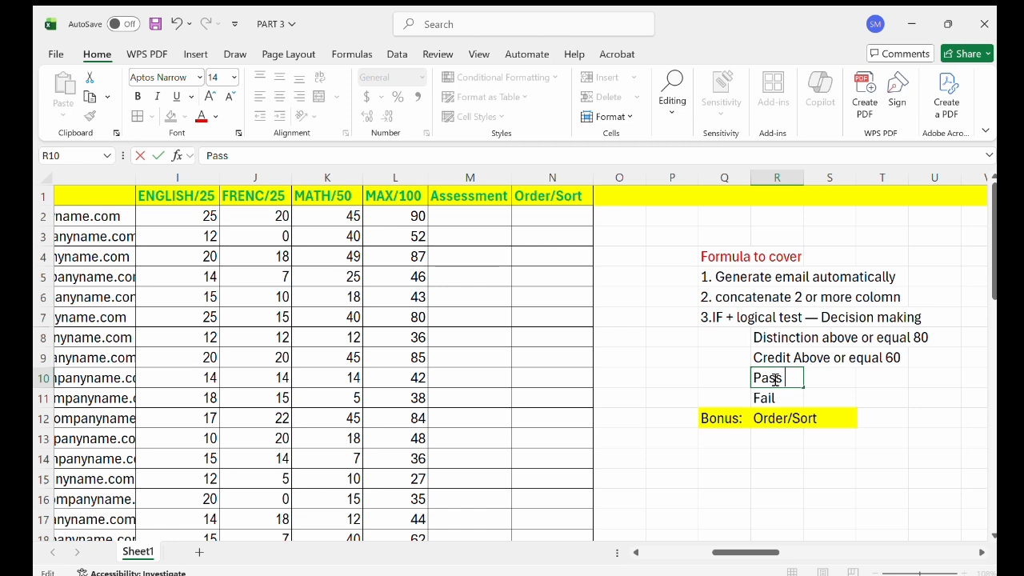
pyautogui.write('above or equal')
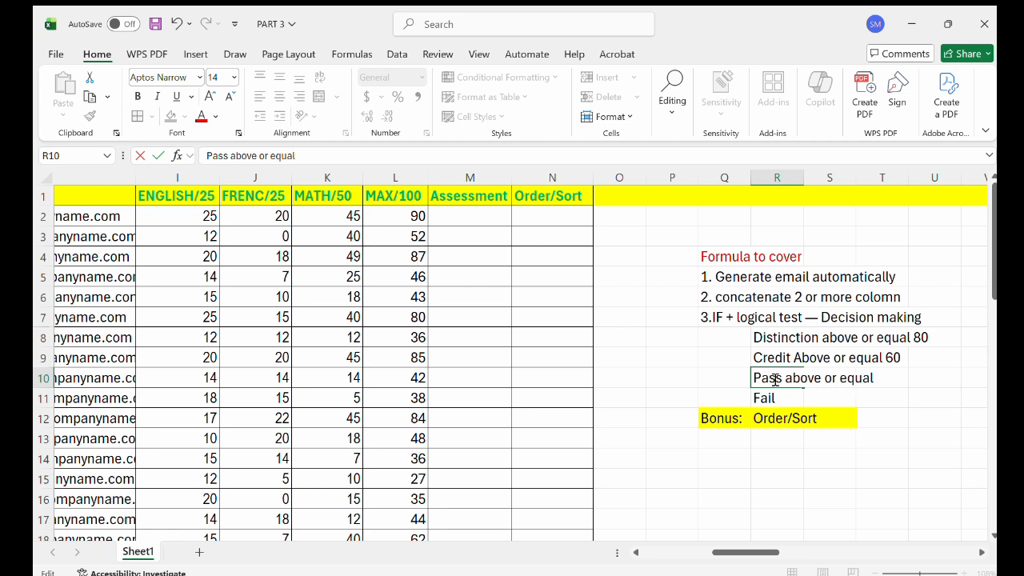
pyautogui.write(' 50')
# - Extend the Fail label in R11 to read "Fail below 50"
pyautogui.click(764, 398)
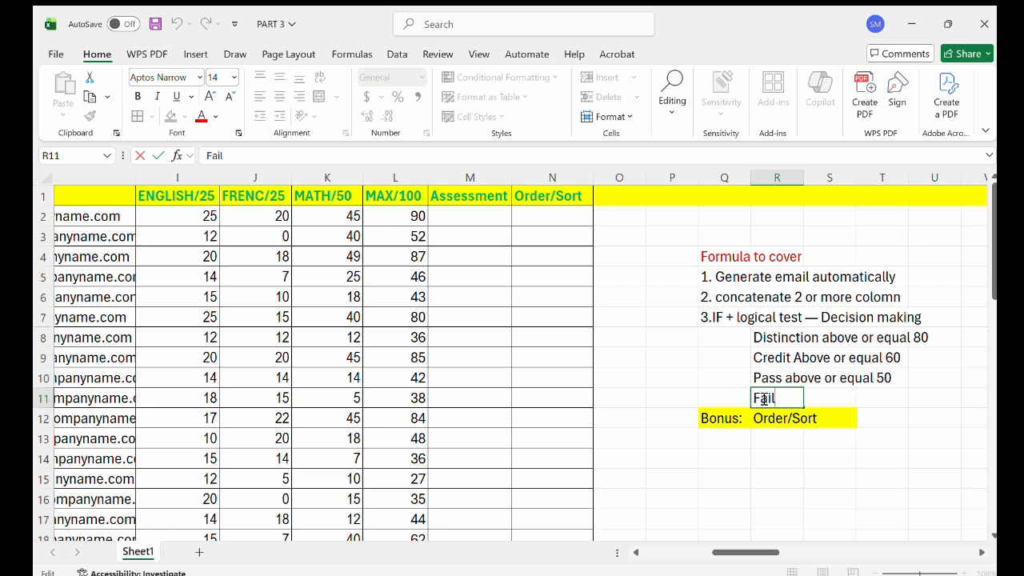
pyautogui.write('below or equal')
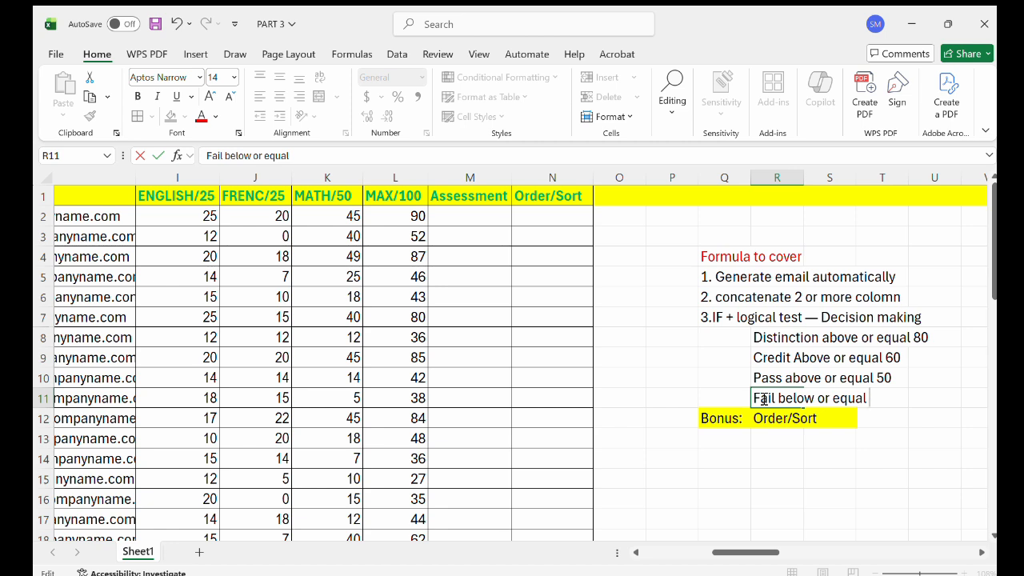
pyautogui.press('BackSpace')
pyautogui.press('BackSpace')
pyautogui.press('BackSpace')
pyautogui.press('BackSpace')
pyautogui.press('BackSpace')
pyautogui.press('BackSpace')
pyautogui.press('BackSpace')
pyautogui.press('BackSpace')
pyautogui.press('BackSpace')
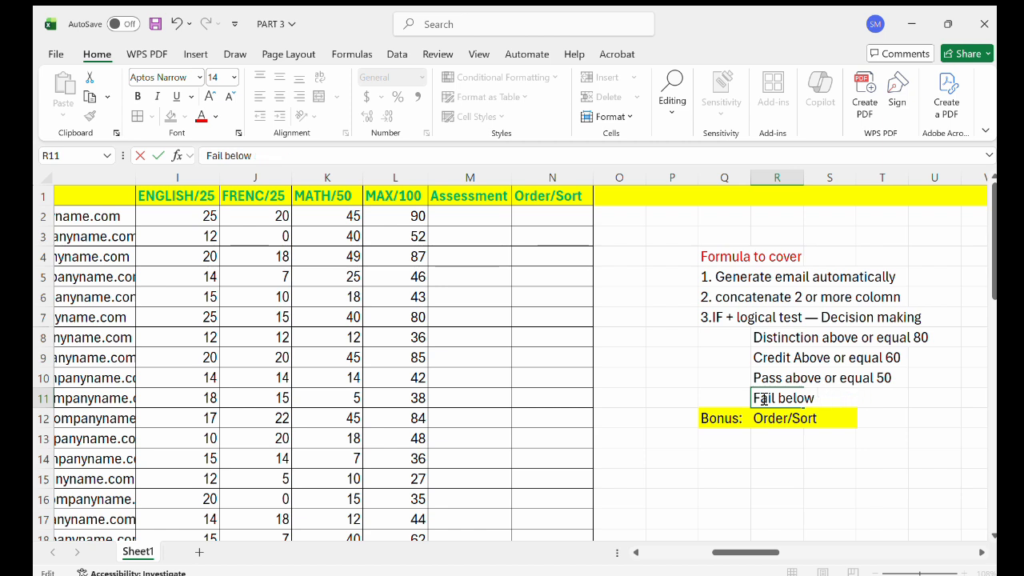
pyautogui.write('50')
pyautogui.click(698, 385)
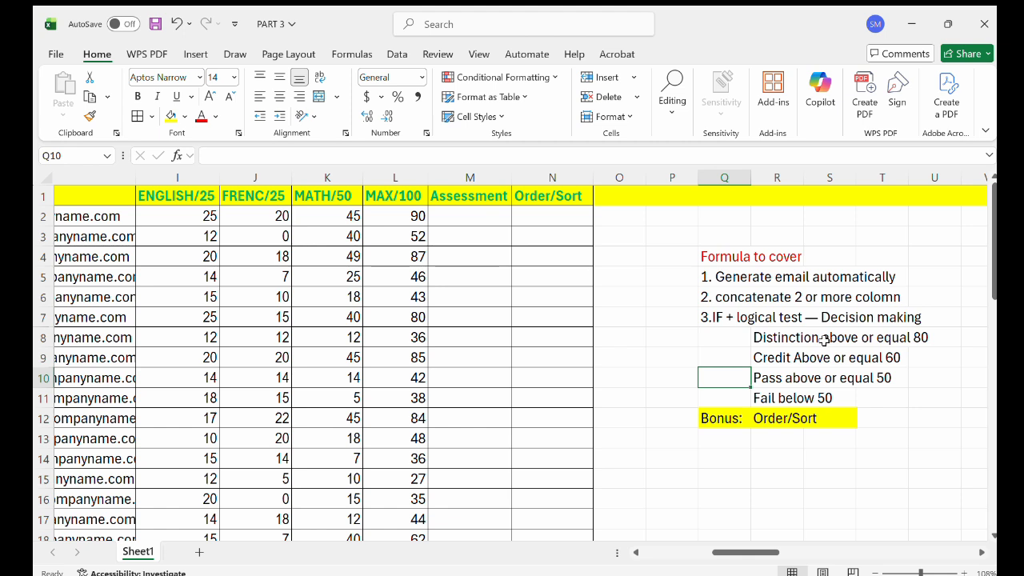
pyautogui.click(478, 214)
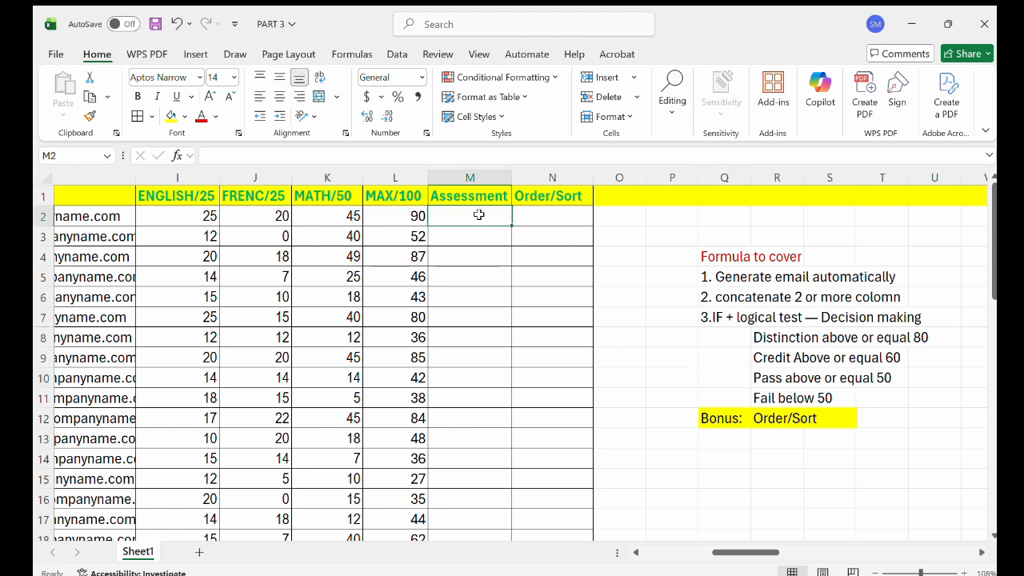
# - Format the "3.IF + logical test — Decision making" note in Q7 with green font colour and bold
pyautogui.click(736, 314)
pyautogui.moveTo(737, 314); pyautogui.dragTo(913, 318)
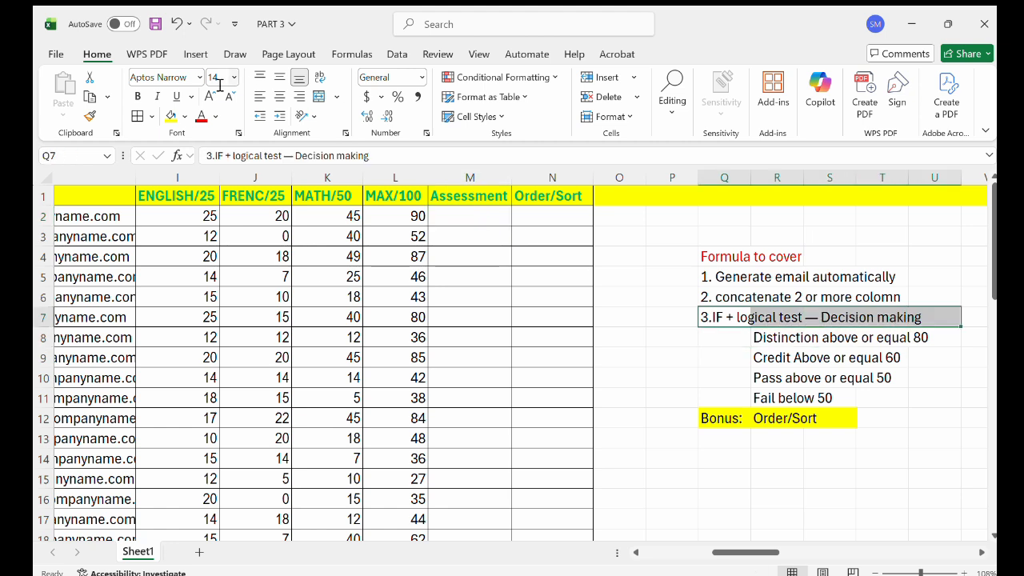
pyautogui.click(215, 118)
pyautogui.click(307, 358)
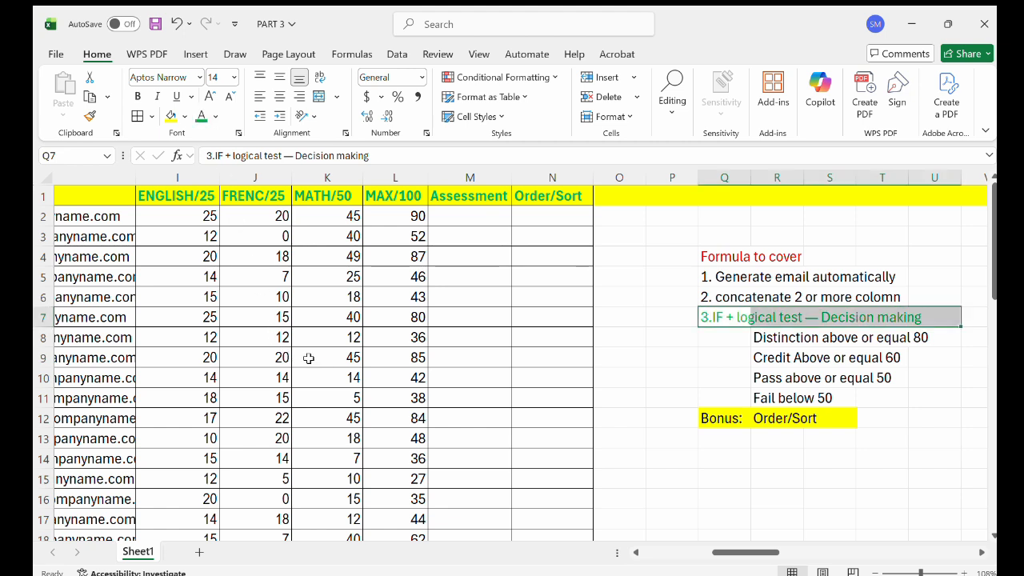
pyautogui.click(137, 96)
pyautogui.click(734, 318)
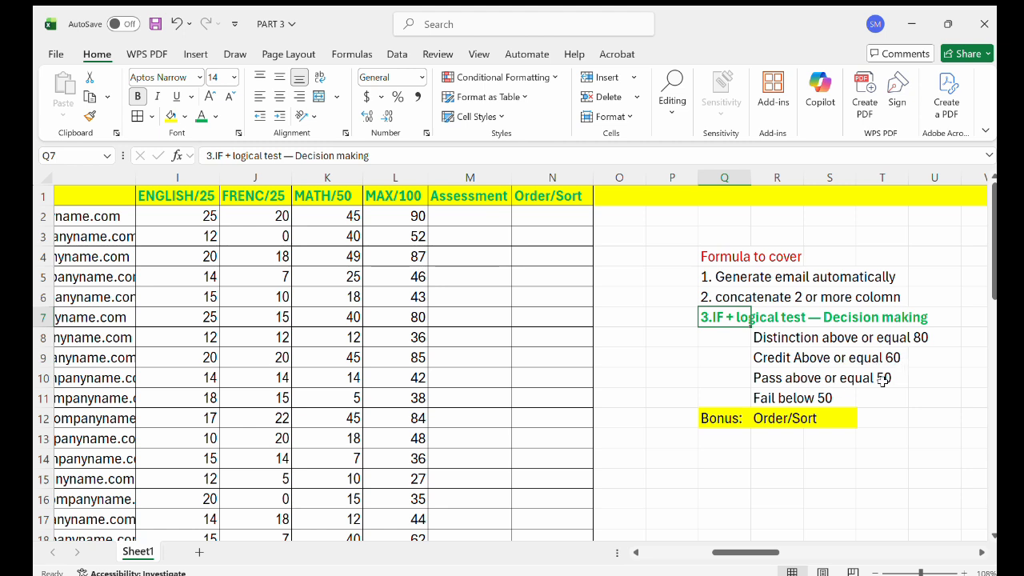
pyautogui.doubleClick(466, 217)
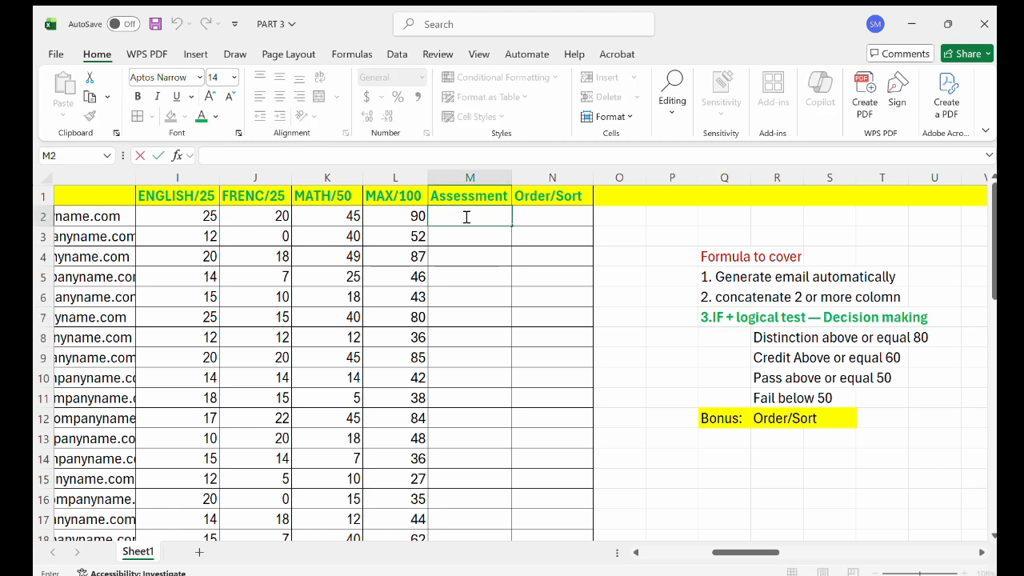
pyautogui.write('=')
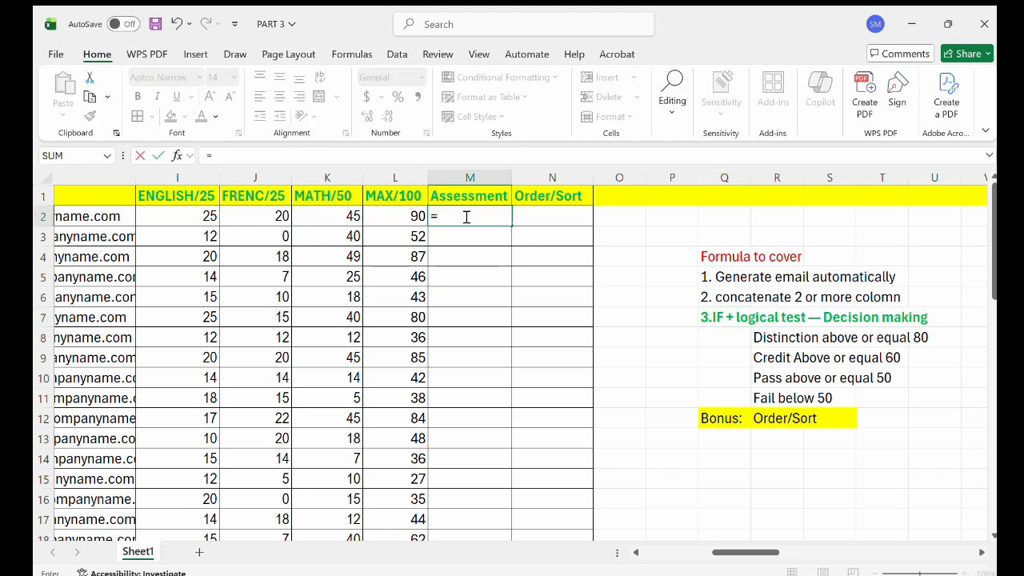
pyautogui.write('if')
pyautogui.press('Return')
pyautogui.doubleClick(464, 215)
pyautogui.press('BackSpace')
pyautogui.press('BackSpace')
pyautogui.press('BackSpace')
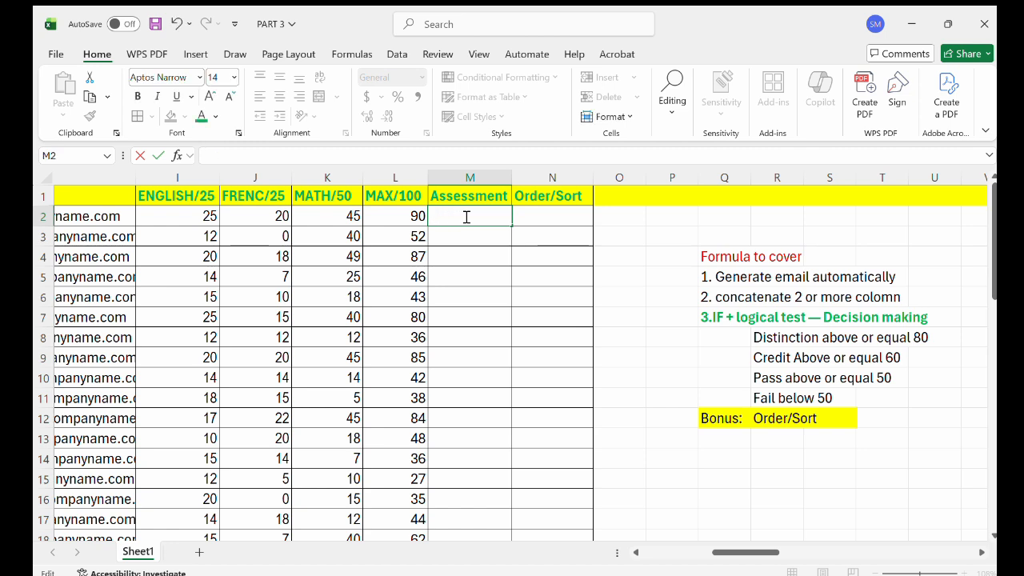
# - Begin an IF formula in M2 under Assessment that returns "Distinction" when L2>=80, with another IF as the false case
pyautogui.write('=if')
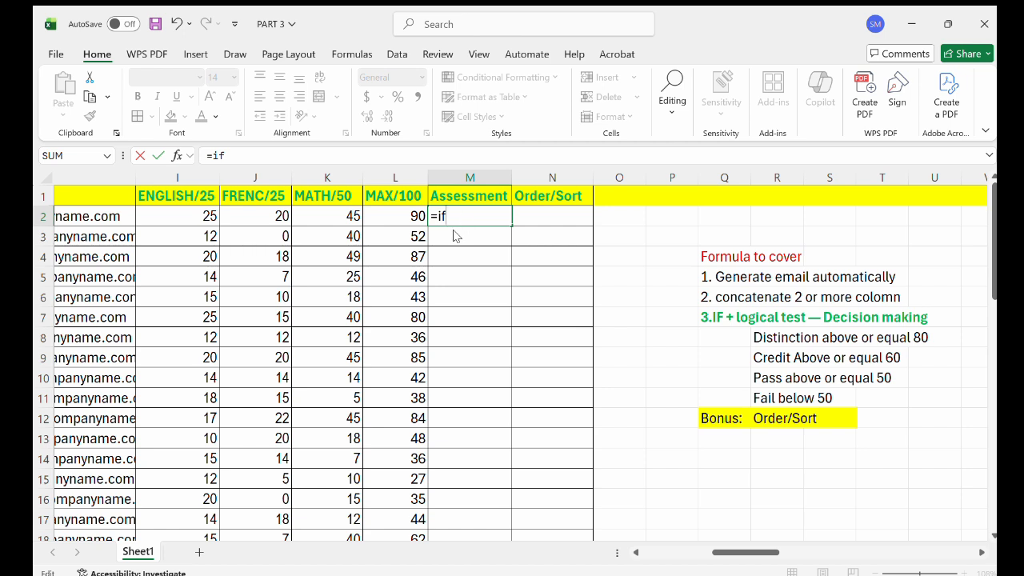
pyautogui.press('Tab')
pyautogui.click(410, 216)
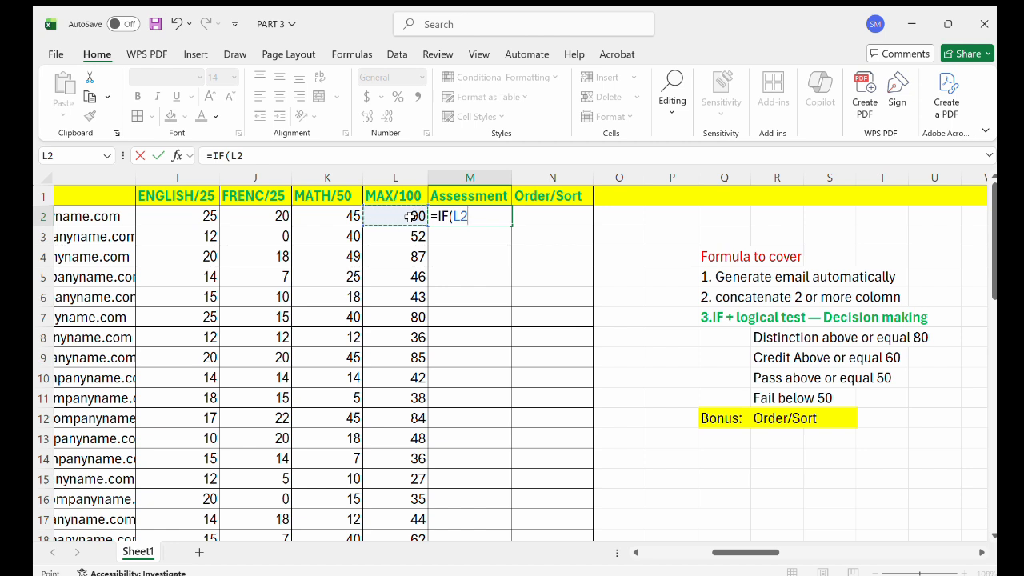
pyautogui.write('>=')
pyautogui.write('80')
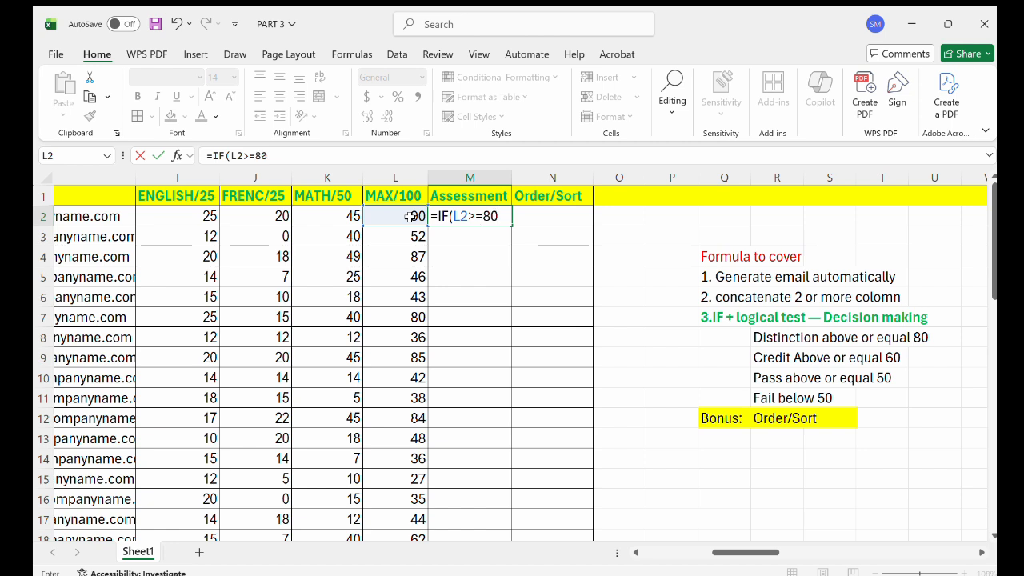
pyautogui.write(', "Disti')
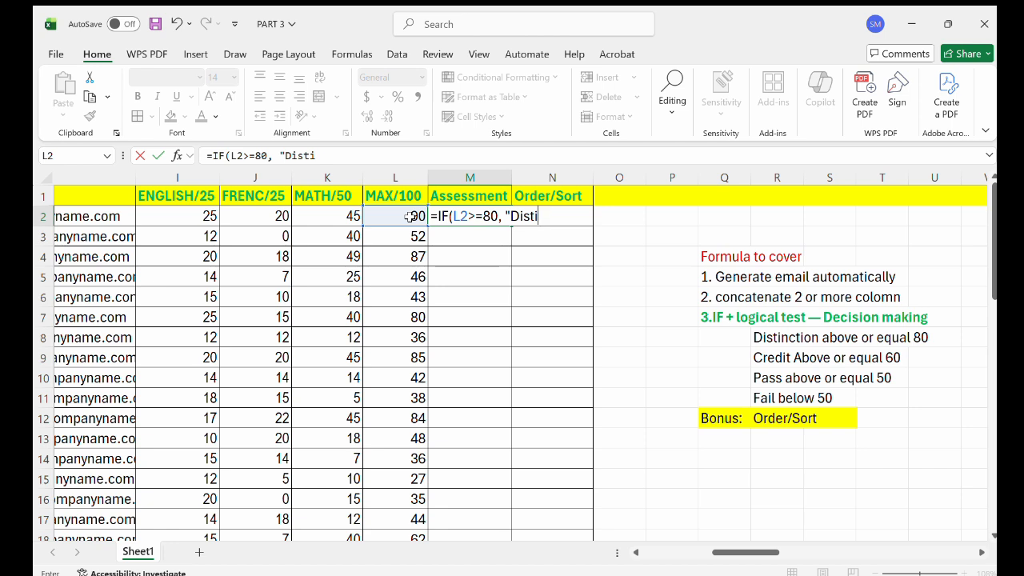
pyautogui.write('nction",if')
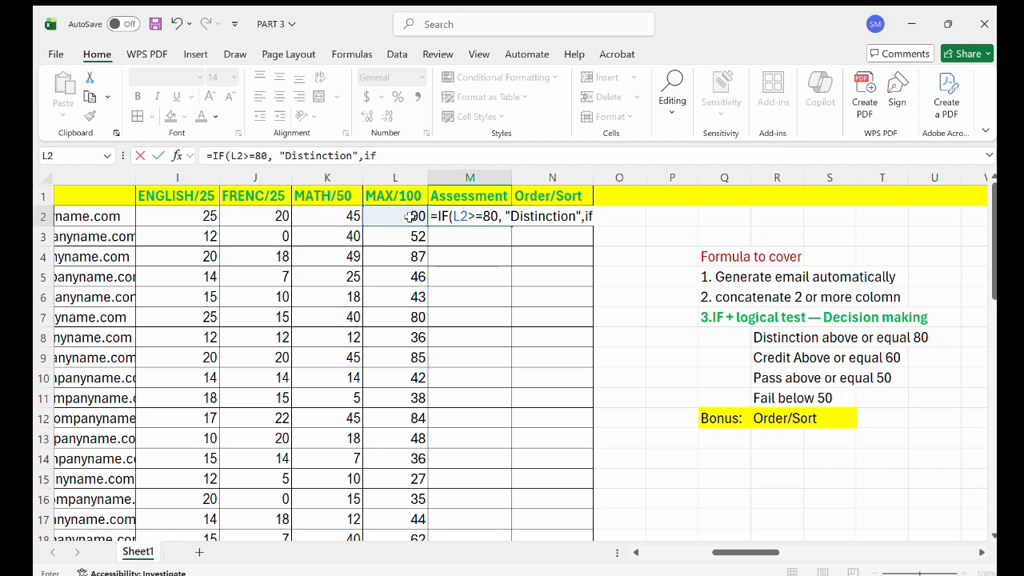
# - Complete the second IF's test as L2>=60 with the result "Credit" in the M2 formula
pyautogui.press('Tab')
pyautogui.click(407, 217)
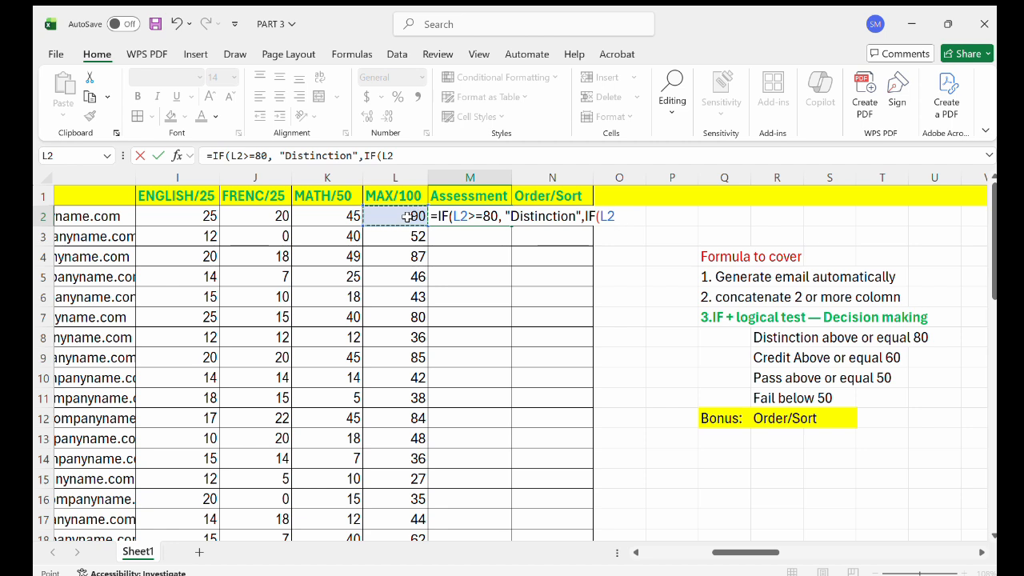
pyautogui.write('>=60')
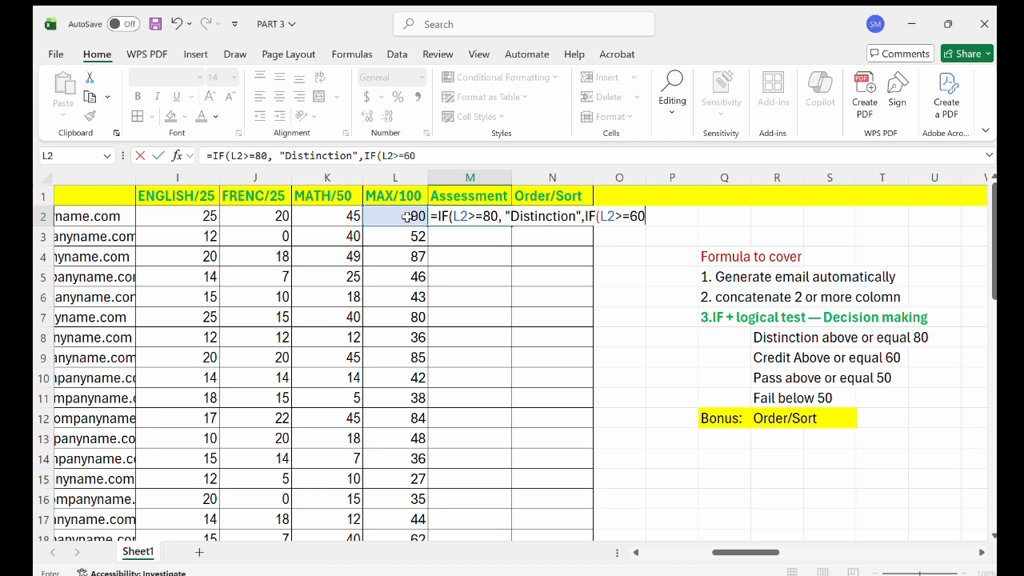
pyautogui.write(', "Credit", ')
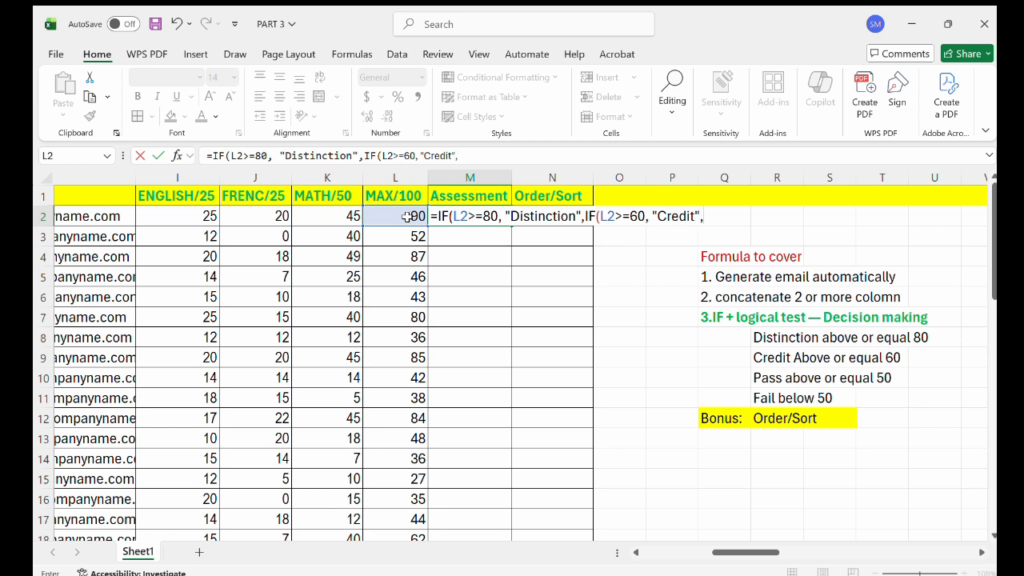
# - Finish the M2 grading formula with a third nested IF that returns "Pass" when L2>=50 and "Fail" otherwise
pyautogui.write('if')
pyautogui.press('Tab')
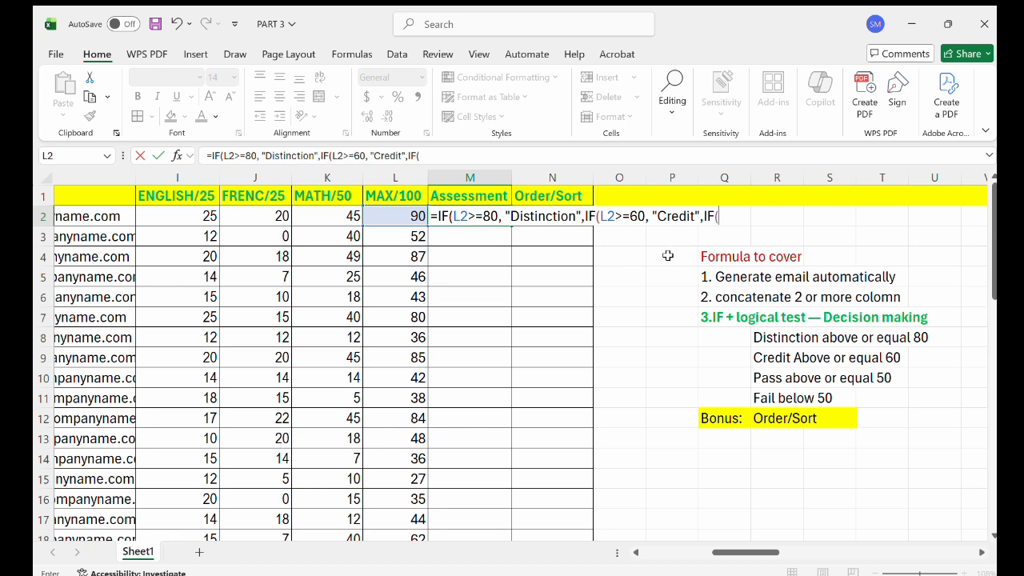
pyautogui.click(409, 219)
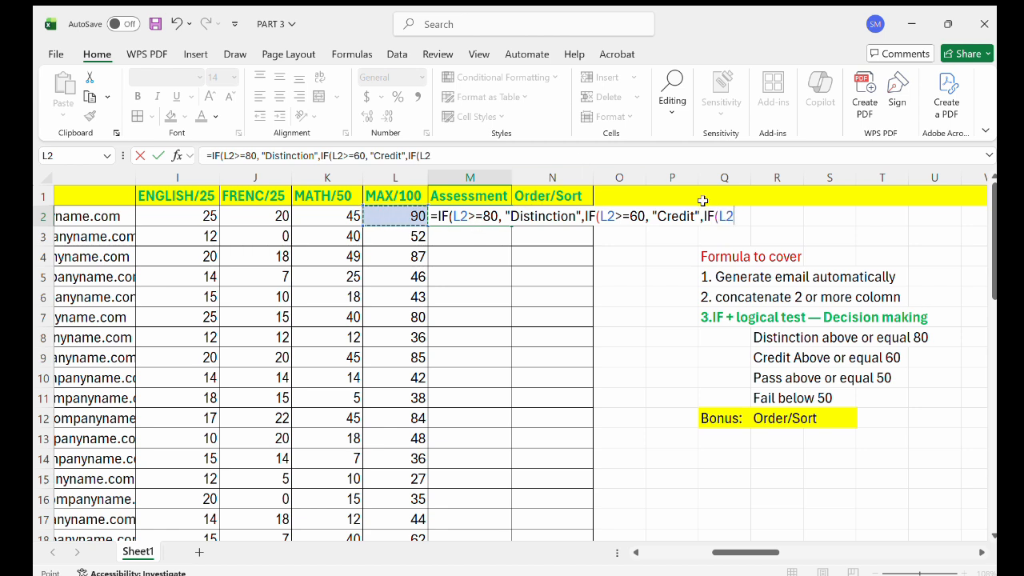
pyautogui.write('>=50,')
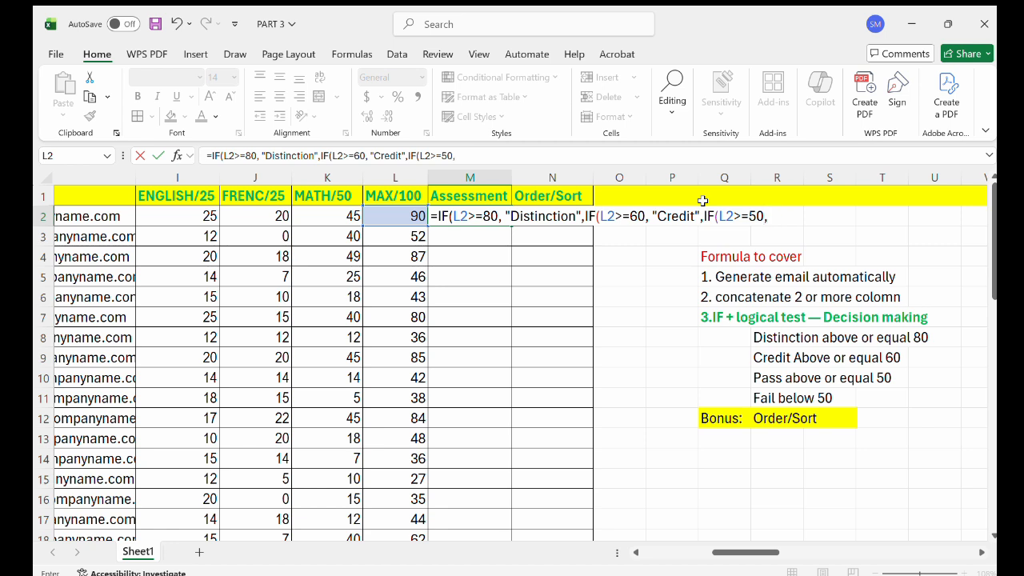
pyautogui.write(' "Pass","Fail')
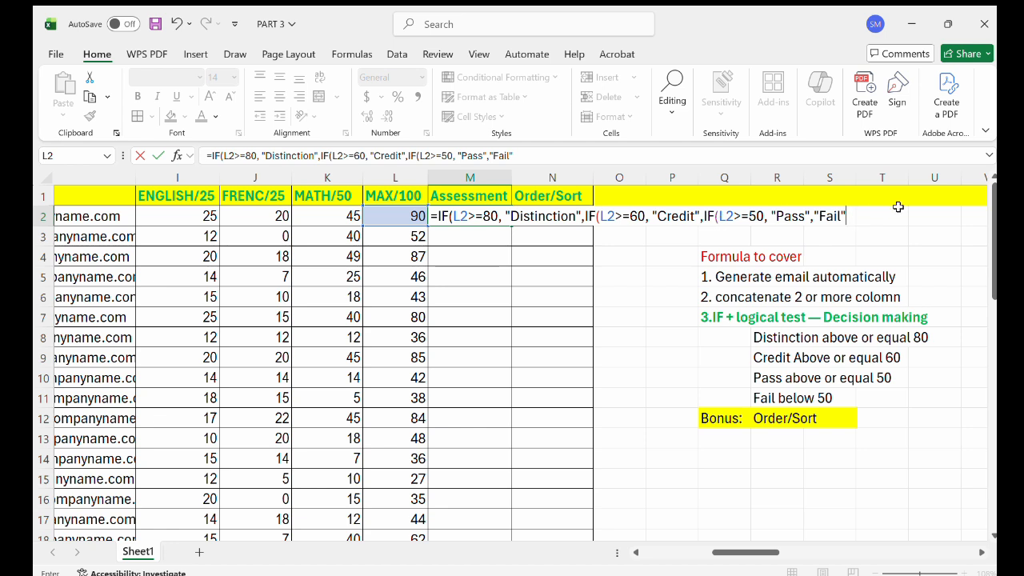
pyautogui.write(')')
pyautogui.write('))')
pyautogui.press('Return')
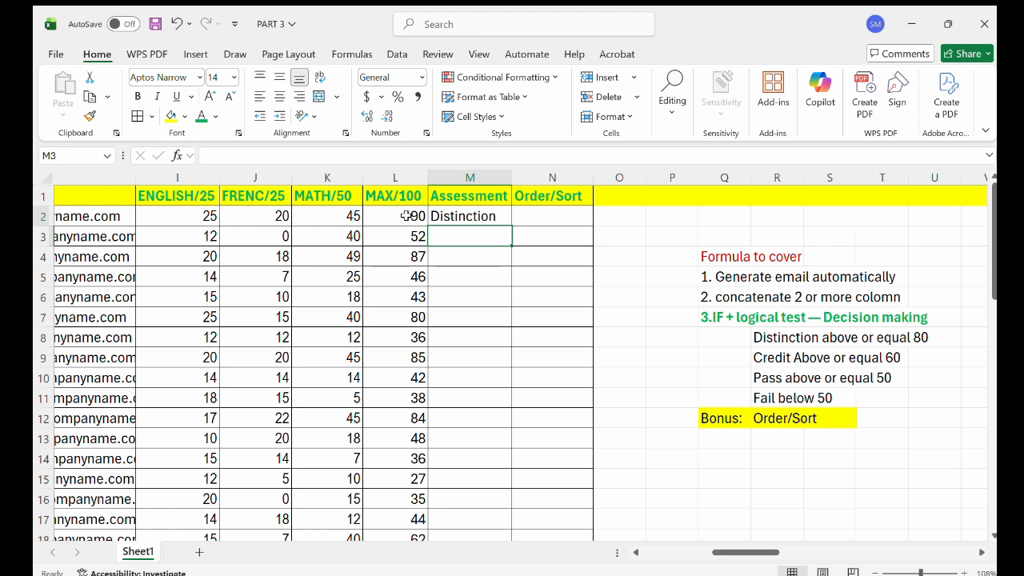
# - Fill the M2 grading formula down the Assessment column for all student rows
pyautogui.click(482, 216)
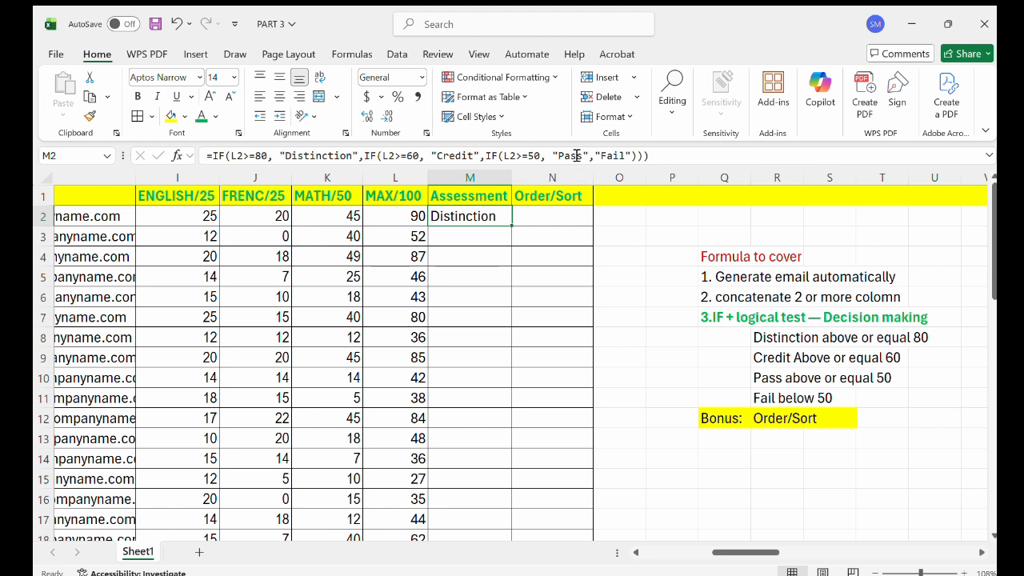
pyautogui.doubleClick(510, 224)
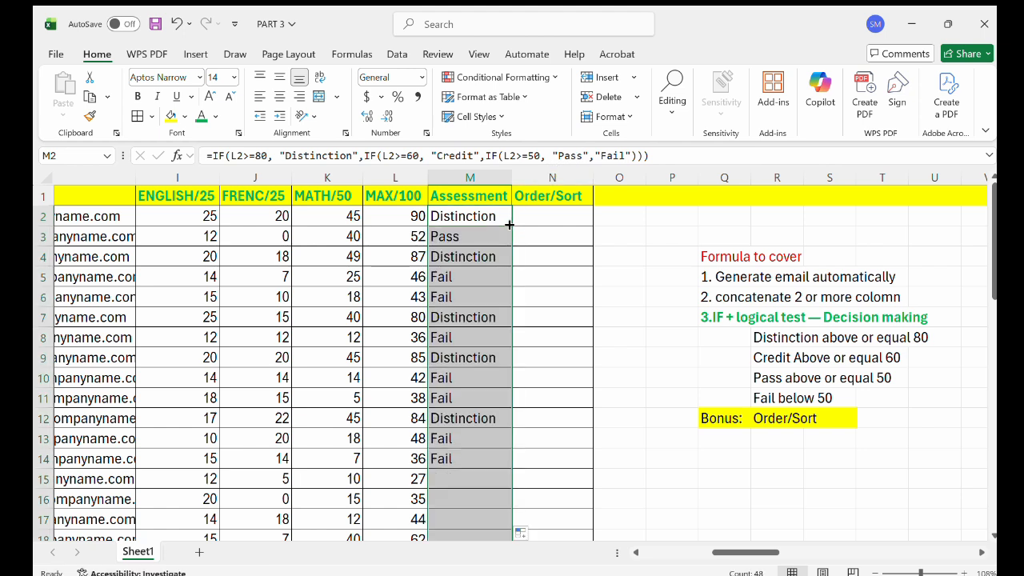
# - Review the filled Assessment grades against the MAX/100 scores and the listed grading thresholds, starting with the formula in M4
pyautogui.click(465, 258)
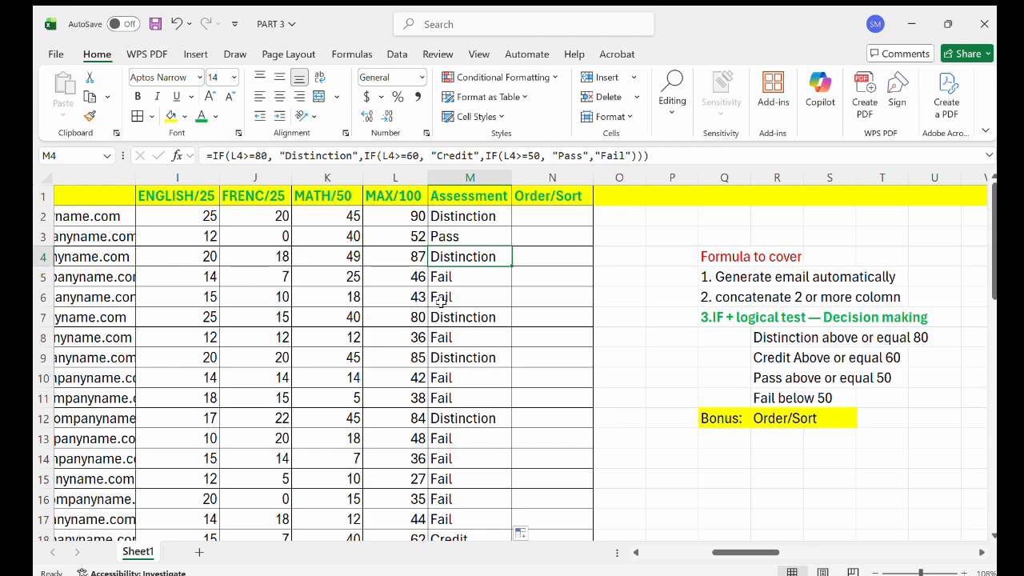
pyautogui.scroll(-2, 432, 300)
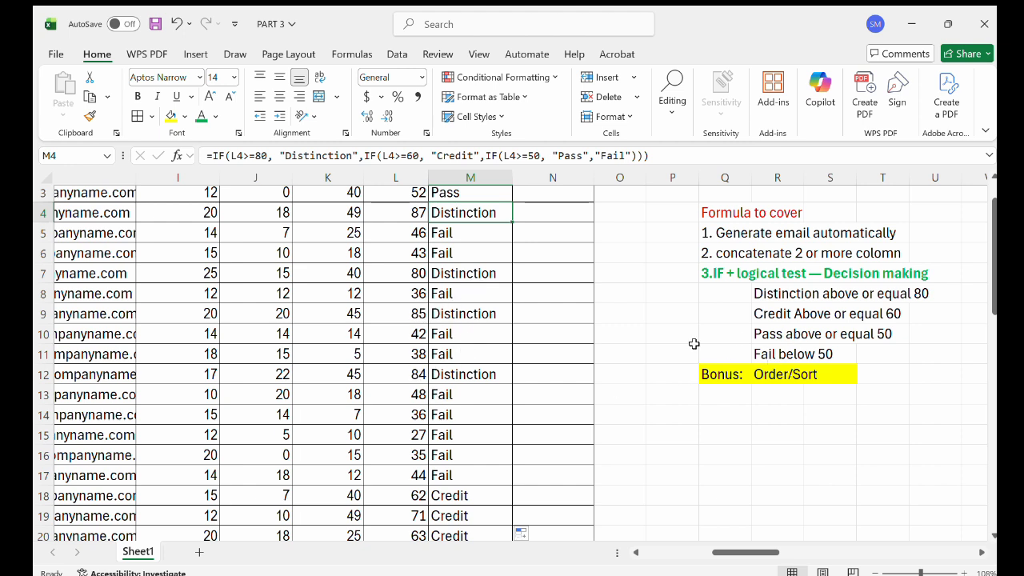
pyautogui.scroll(-3, 492, 378)
pyautogui.hscroll(-2, 492, 379)
pyautogui.scroll(4, 492, 379)
pyautogui.scroll(-1, 492, 378)
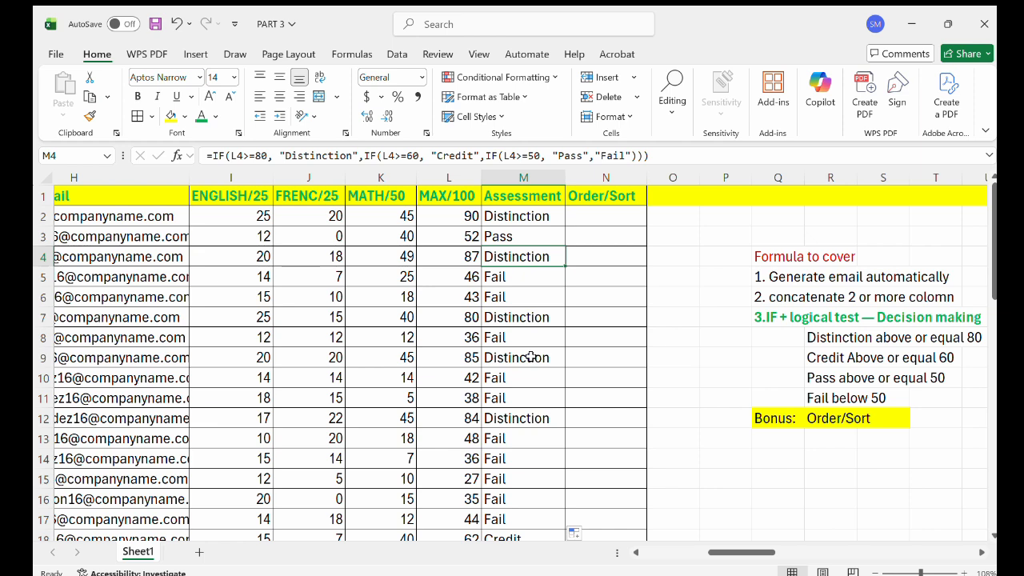
pyautogui.scroll(-1, 509, 433)
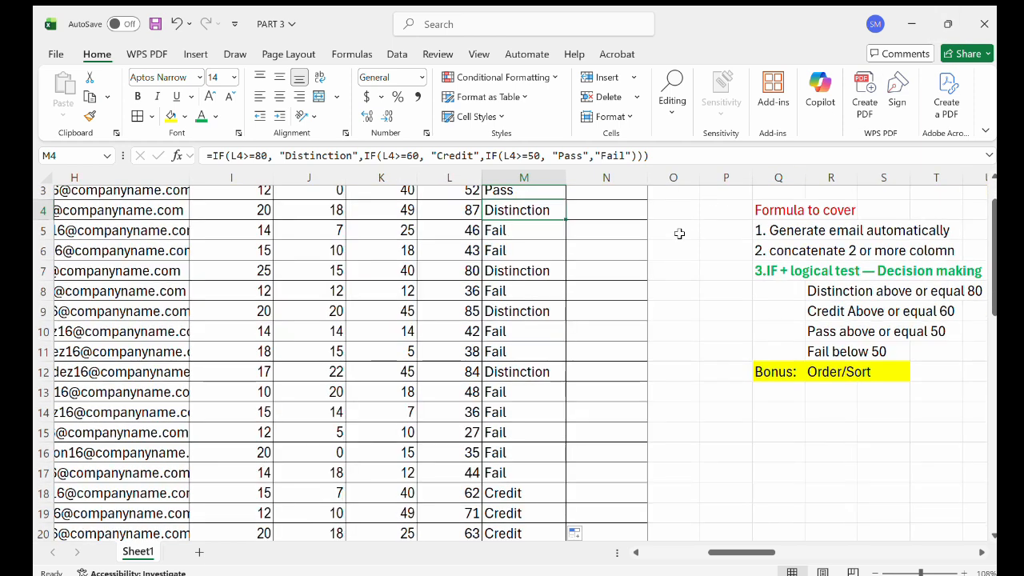
pyautogui.scroll(1, 618, 267)
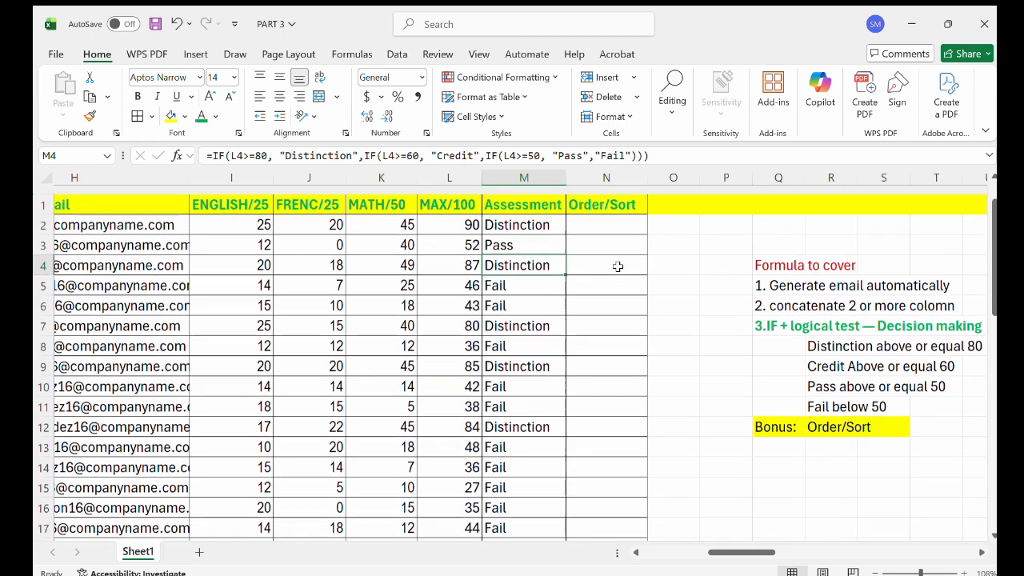